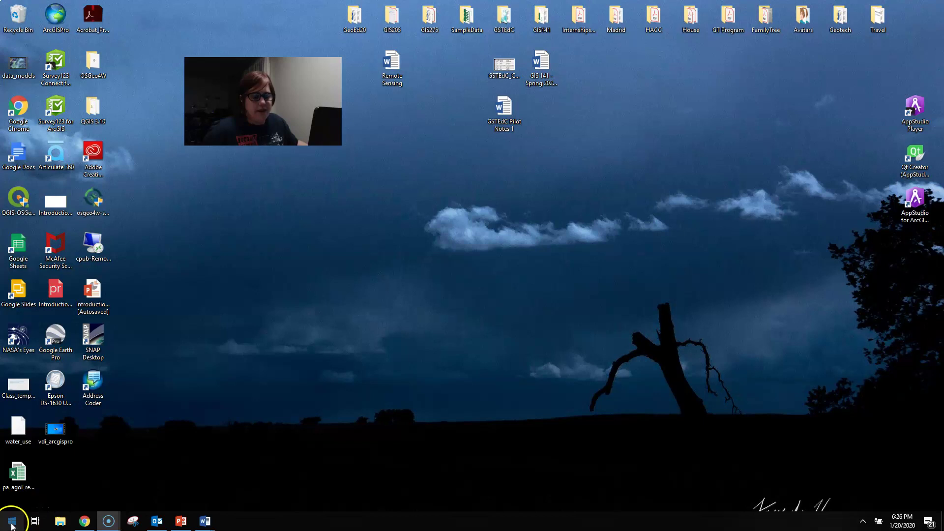
- Launch ArcGIS Pro and bring up its start page with the recent projects and blank templates
left_click(11, 525)
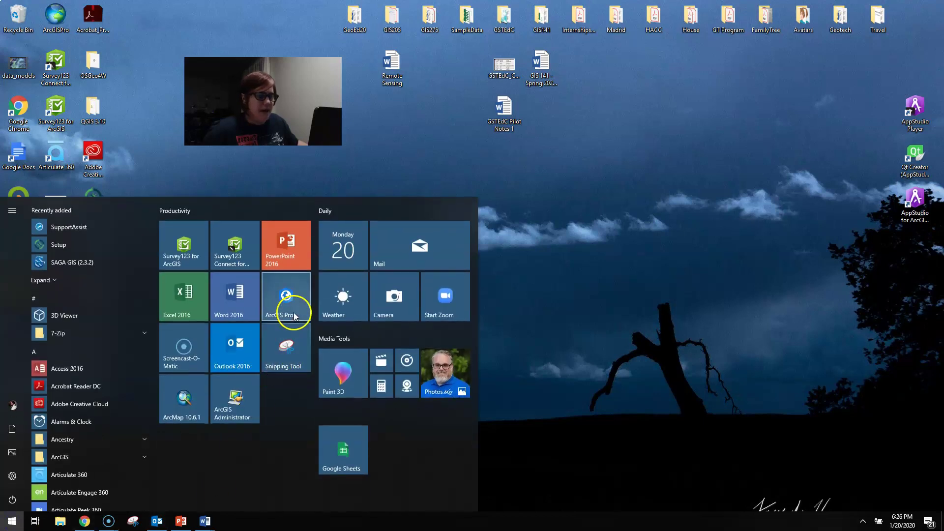
left_click(294, 311)
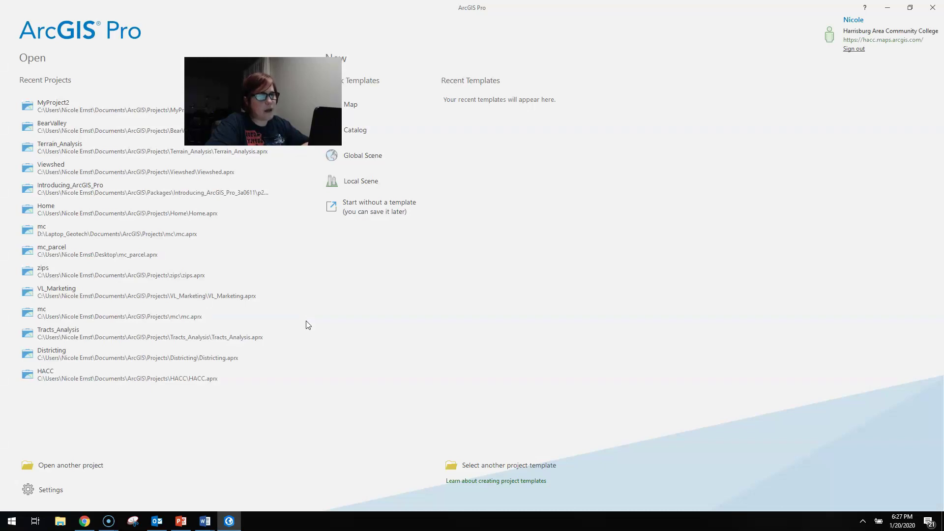
left_click(303, 323)
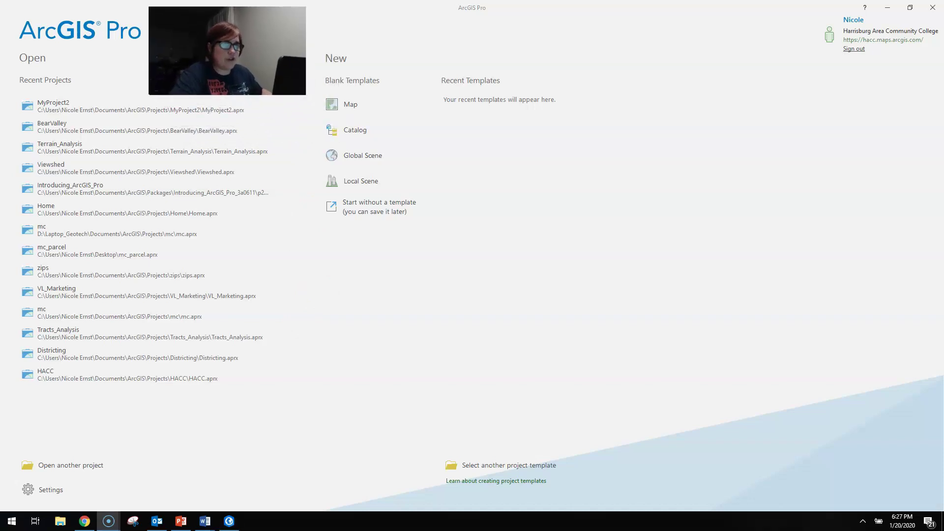
left_click(68, 100)
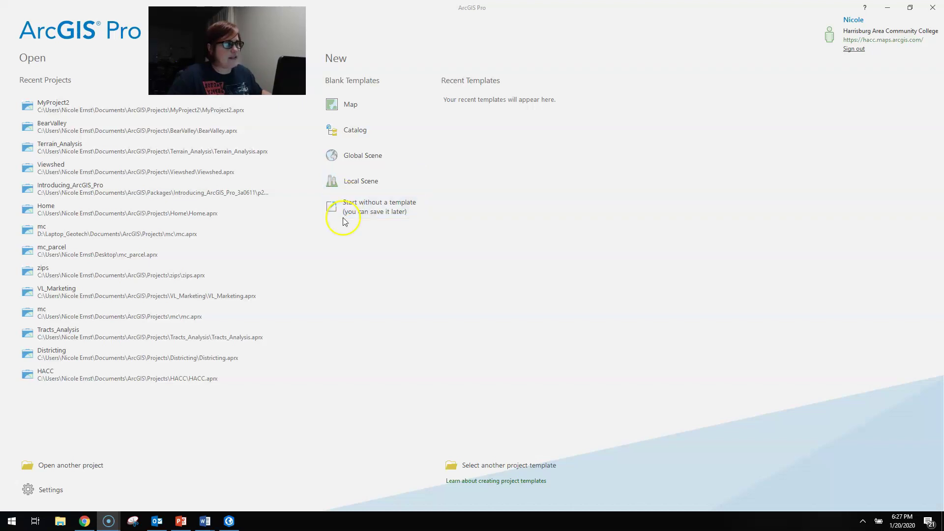
key("ctrl")
key("ctrl")
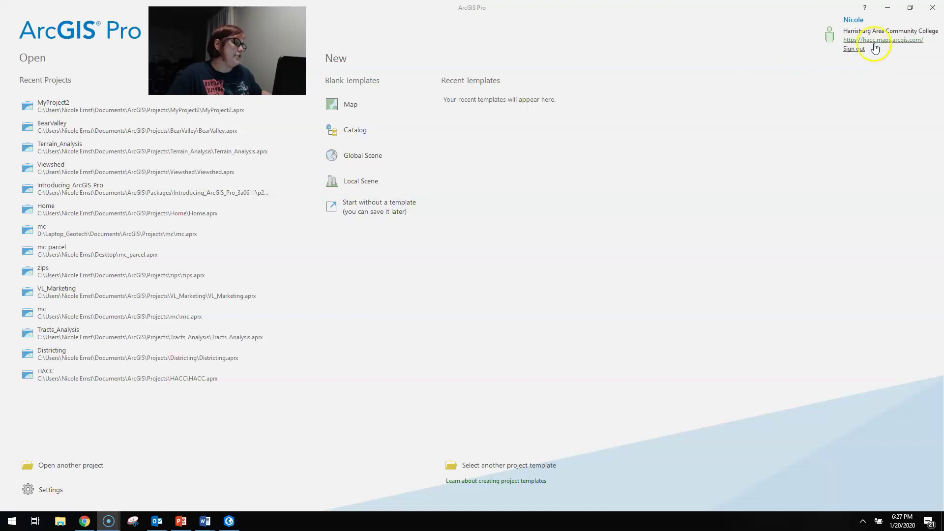
key("ctrl")
key("ctrl")
key("ctrl")
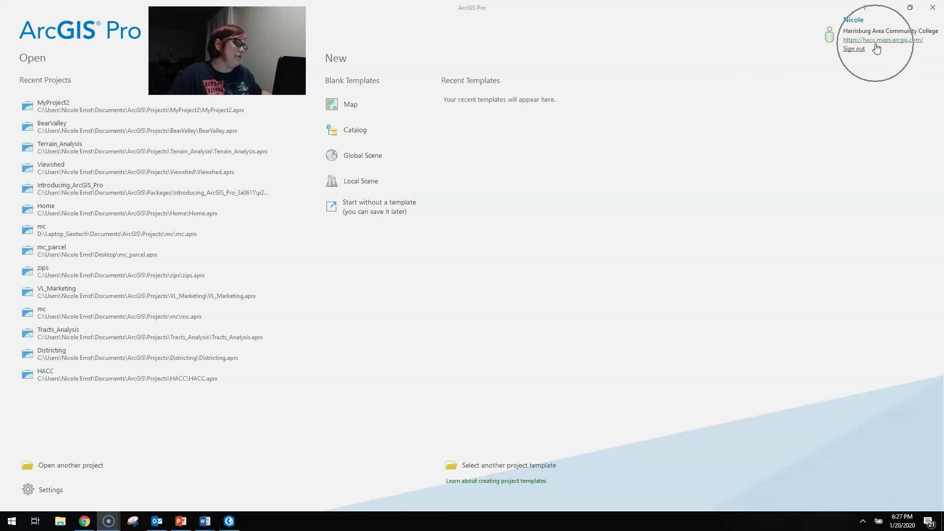
key("ctrl")
key("ctrl")
key("ctrl")
key("ctrl")
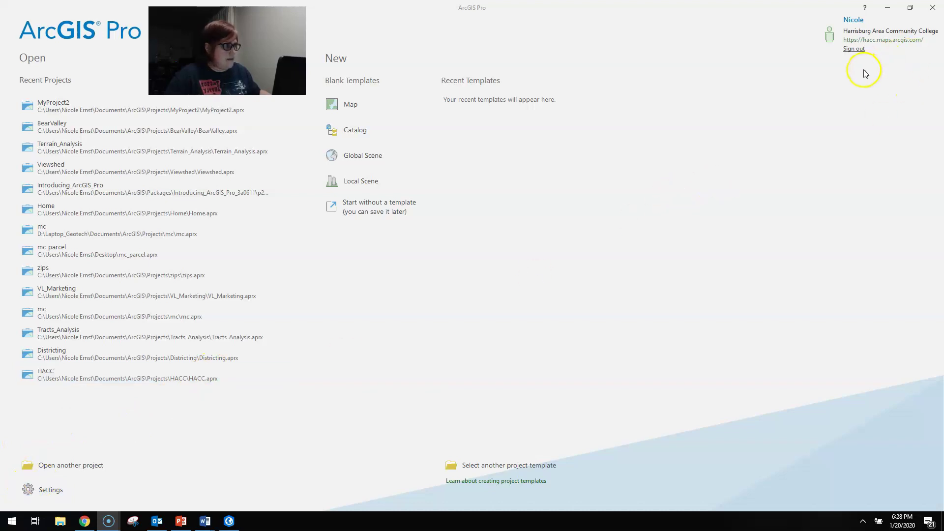
- Review the portal connections in the settings and where a new portal's URL is entered, without adding one
left_click(45, 490)
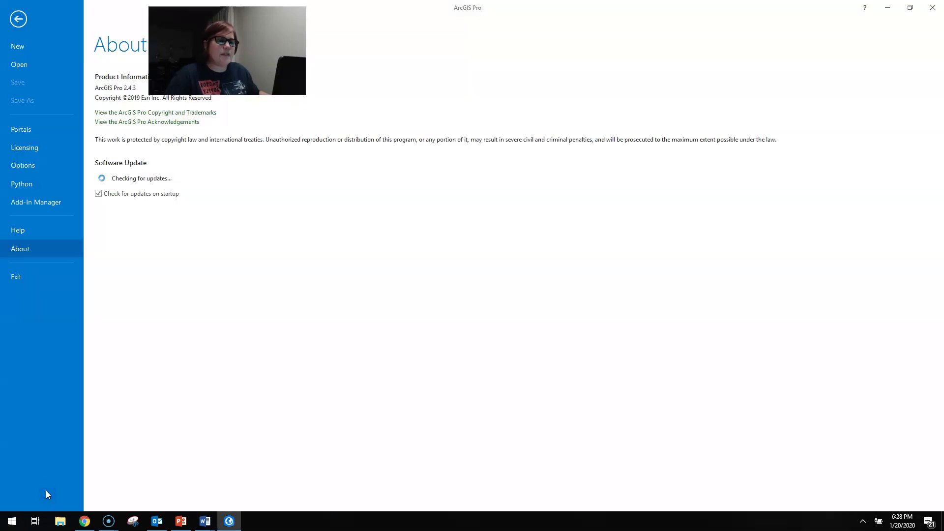
left_click(50, 128)
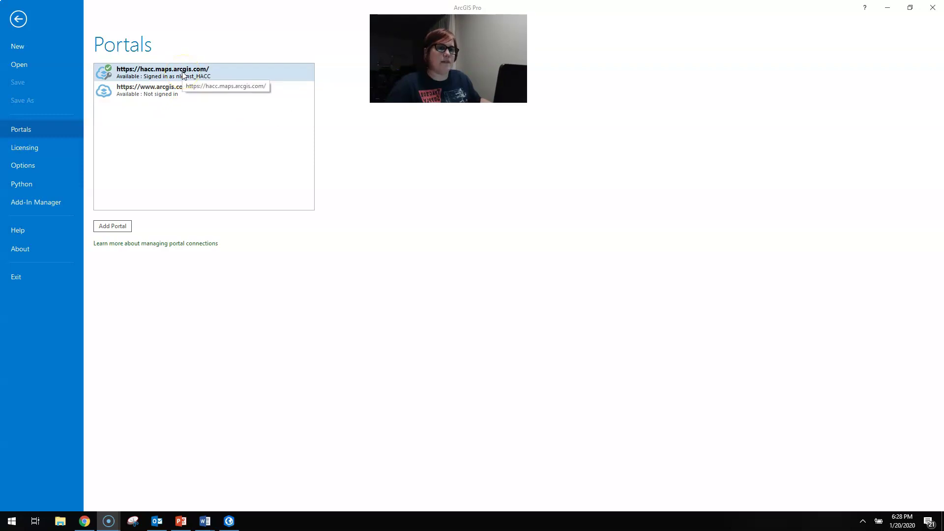
left_click(107, 228)
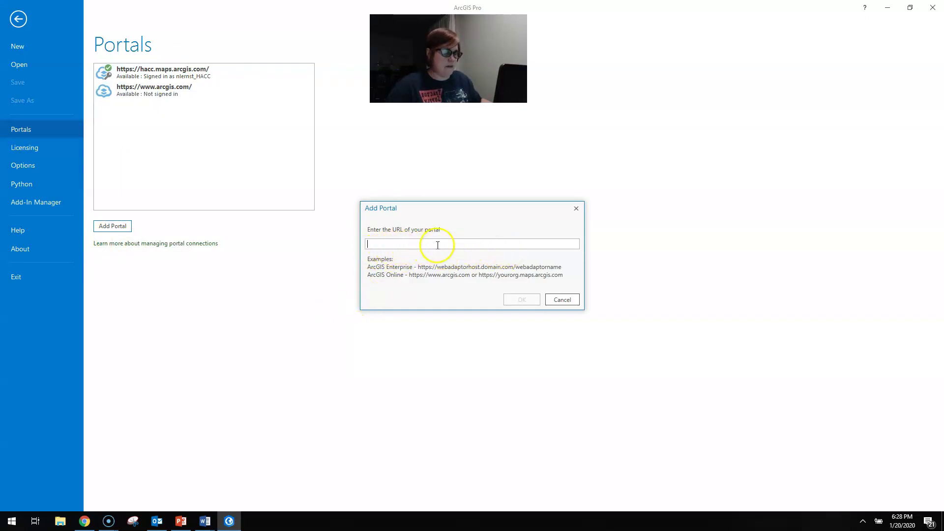
left_click(466, 244)
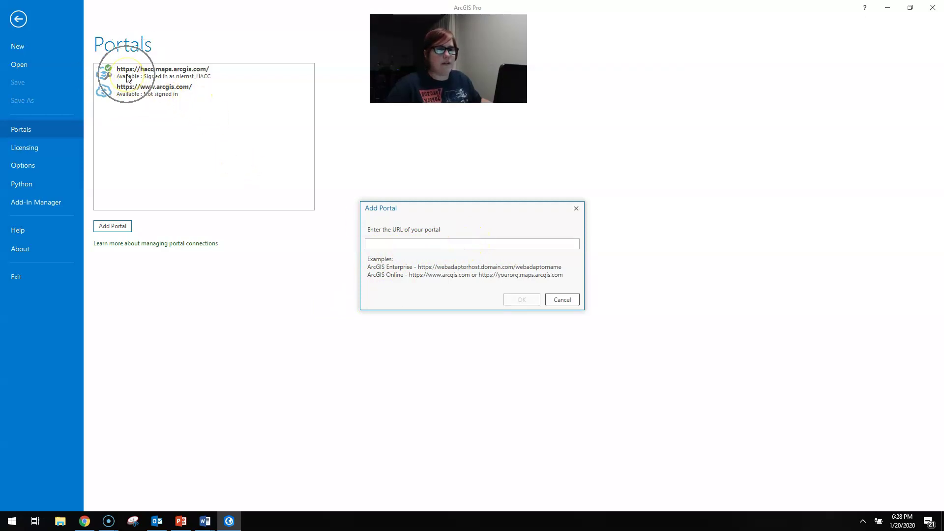
key("ctrl")
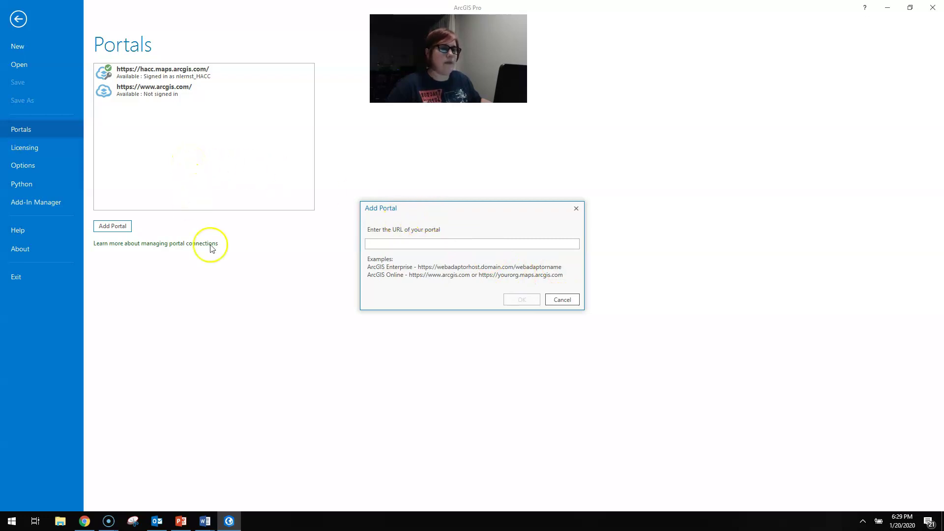
left_click(569, 302)
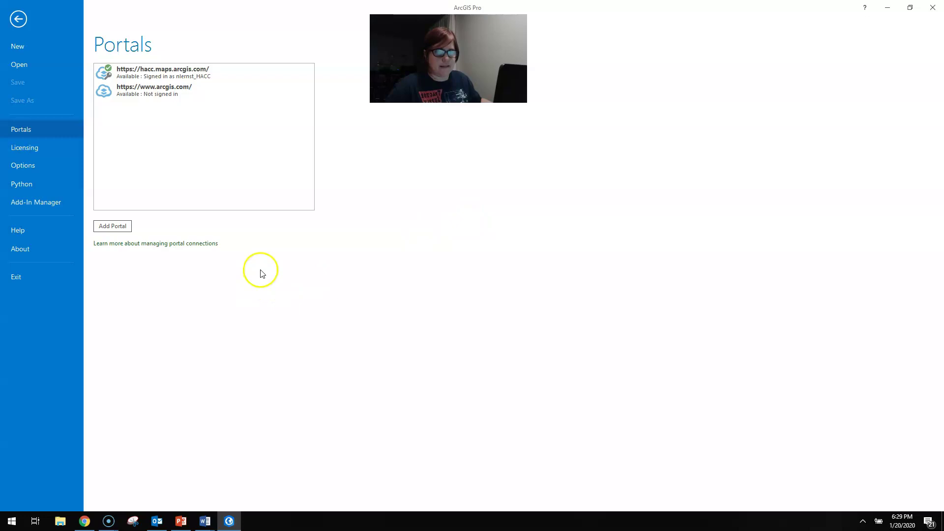
left_click(18, 20)
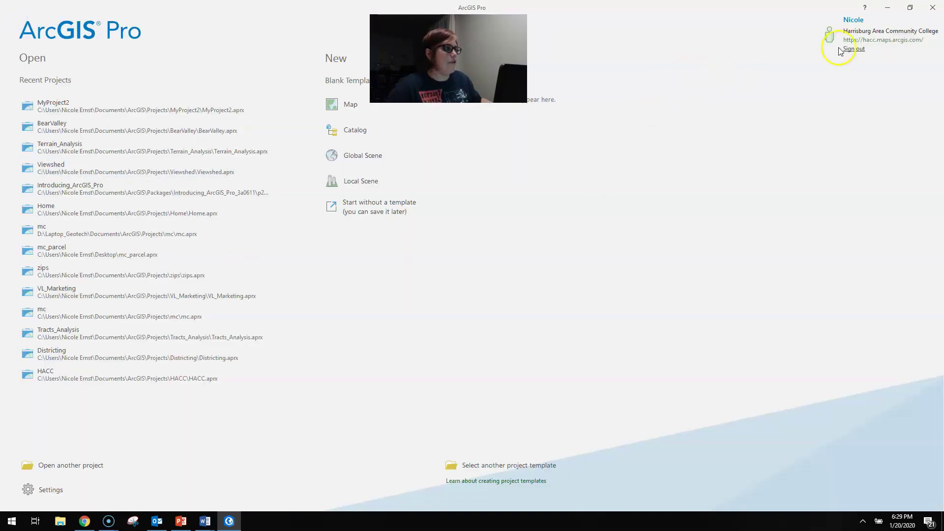
- Review the named user license level and the list of licensed Esri extensions in the licensing settings
left_click(50, 489)
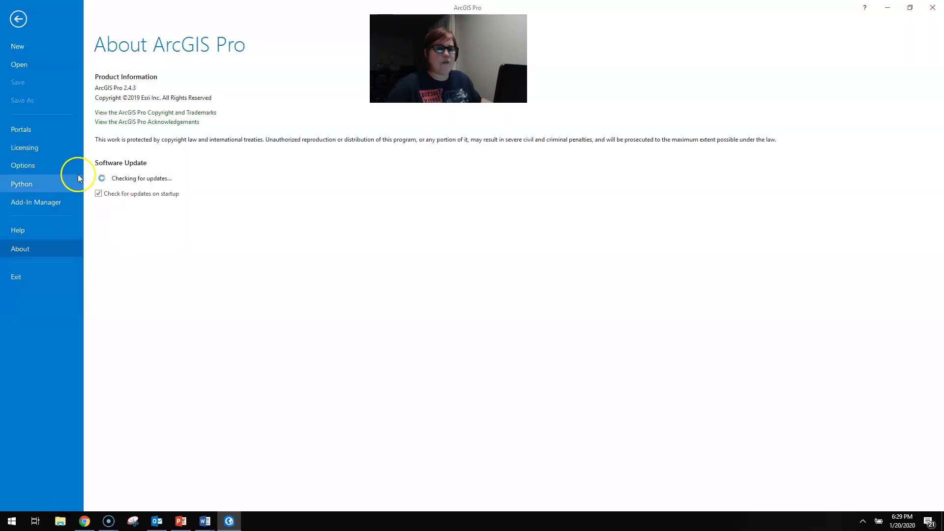
left_click(24, 148)
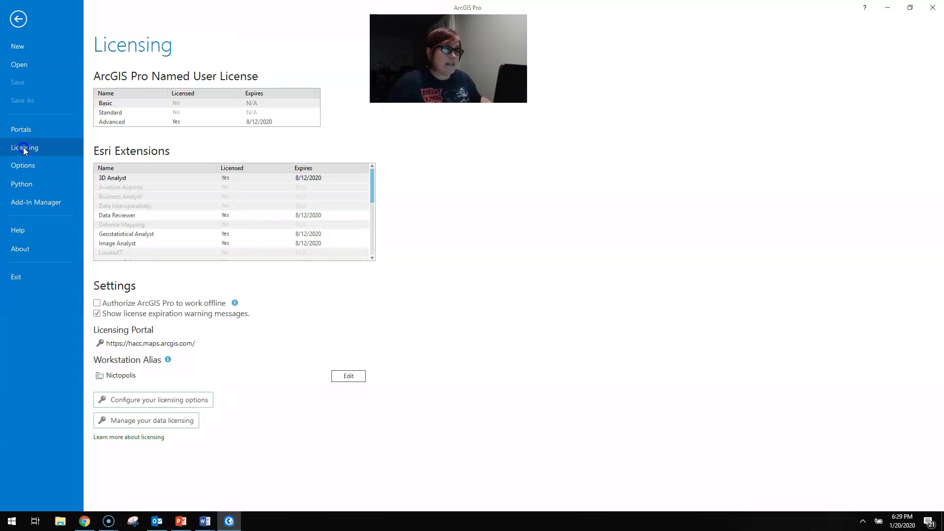
left_click(114, 128)
key("ctrl")
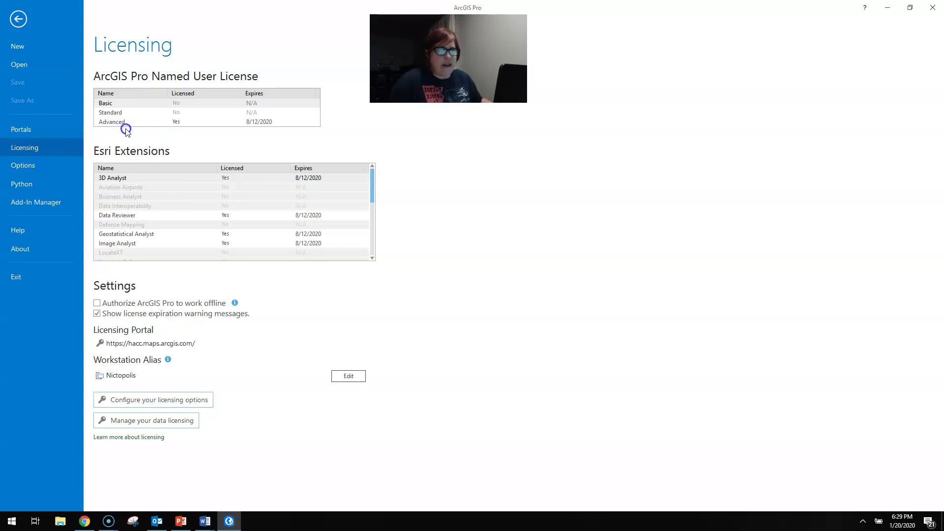
key("ctrl")
key("ctrl")
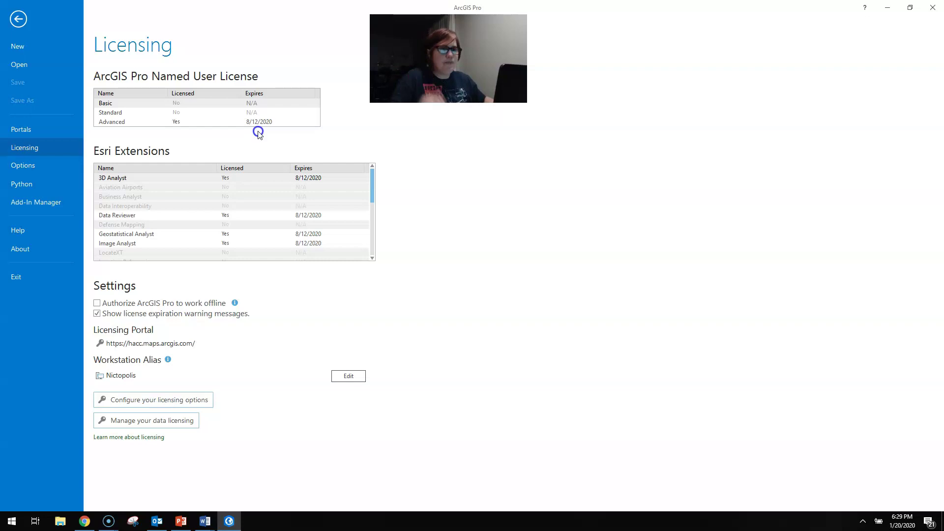
key("ctrl")
key("ctrl")
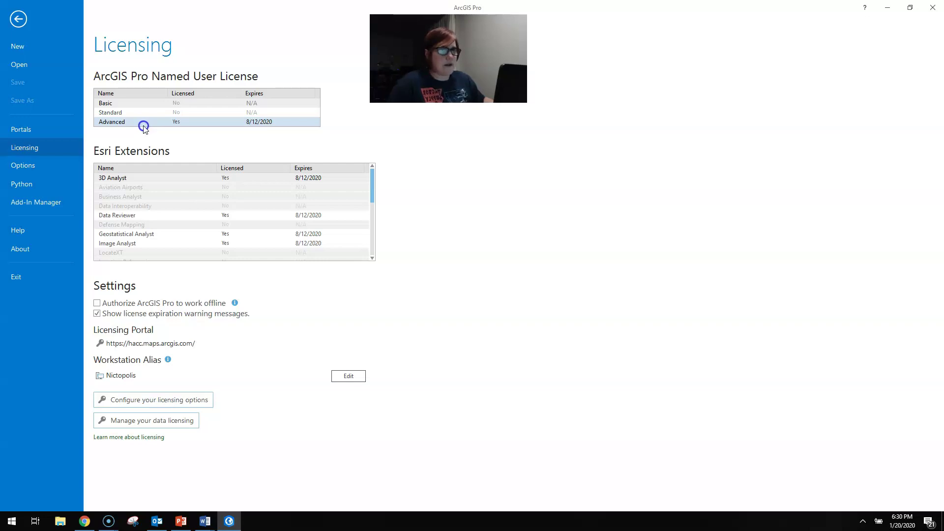
left_click(135, 167)
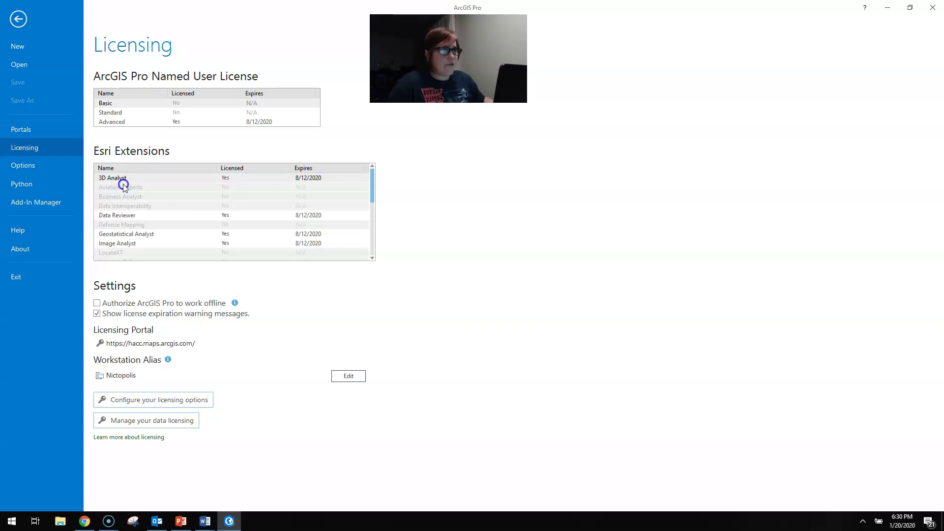
left_click(123, 183)
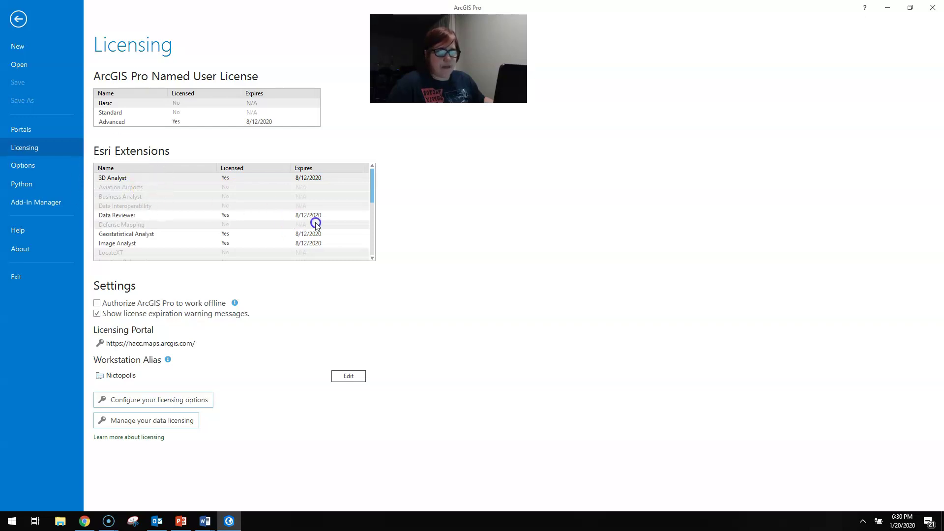
left_click_drag(372, 197, 374, 220)
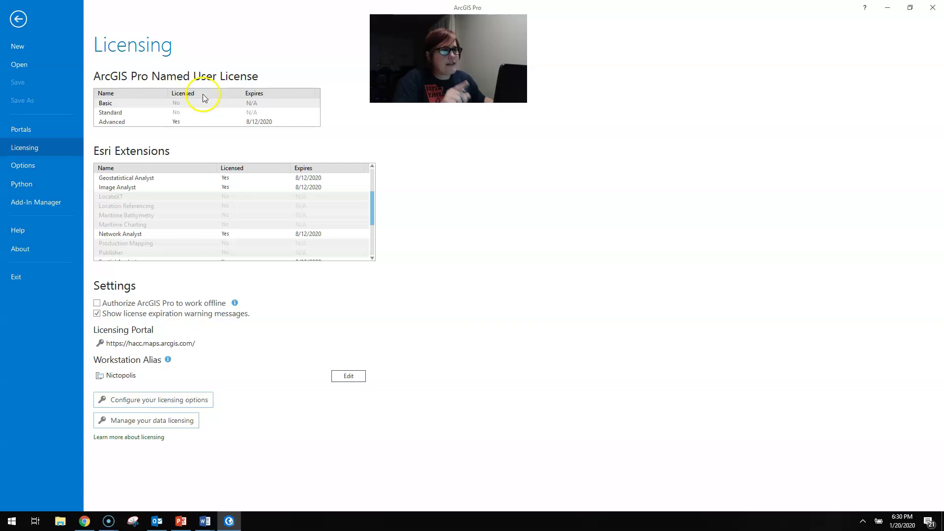
left_click(19, 19)
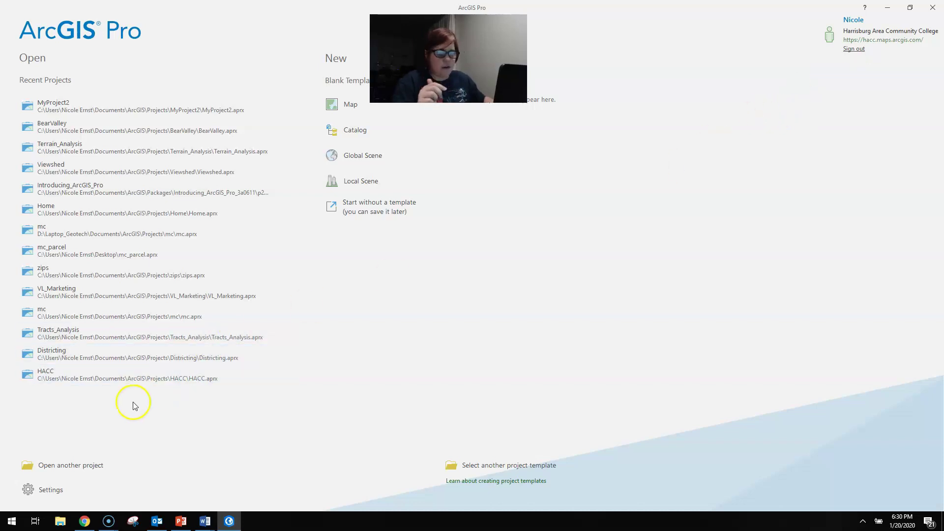
- Examine the project units and the application categories in the Options dialog, closing it without changes
left_click(51, 489)
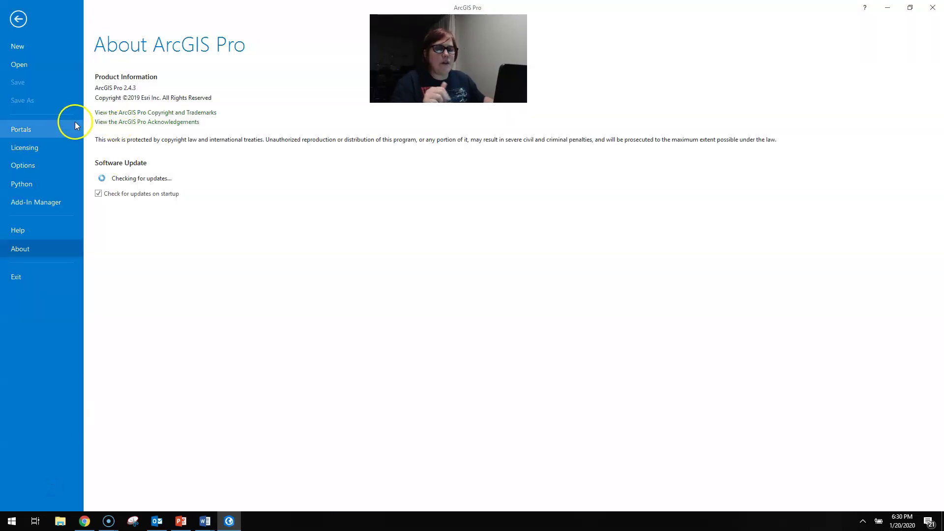
left_click(43, 147)
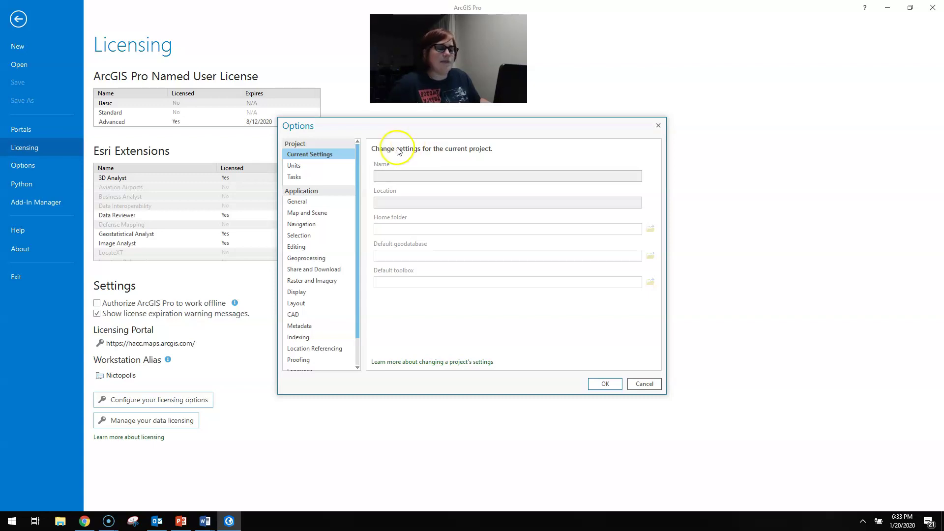
left_click(320, 166)
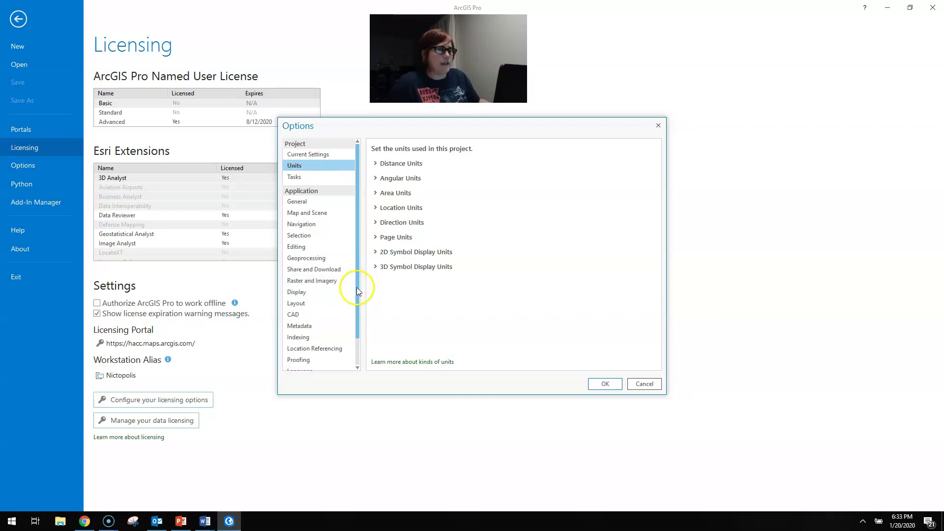
scroll(356, 287, "down", 2)
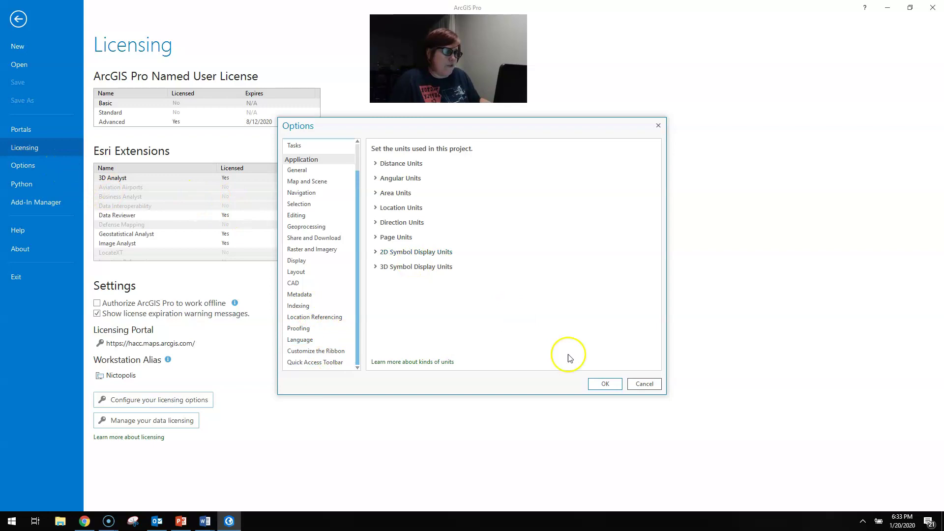
left_click(644, 384)
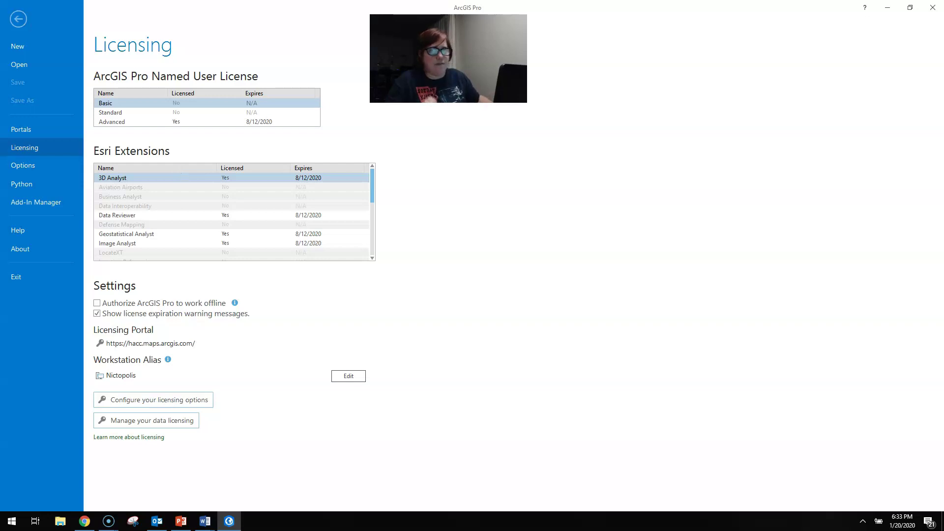
- Return to the start page and open the recent project MyProject2
left_click(22, 19)
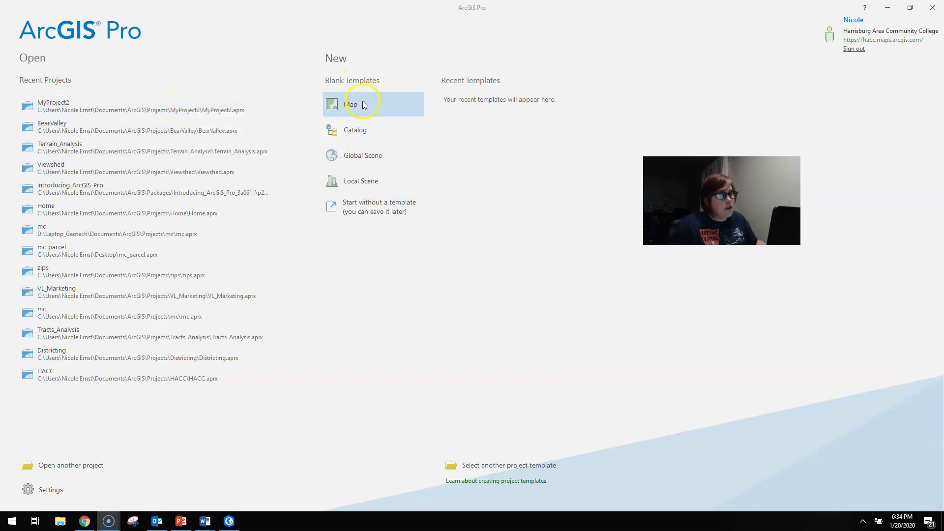
left_click(130, 105)
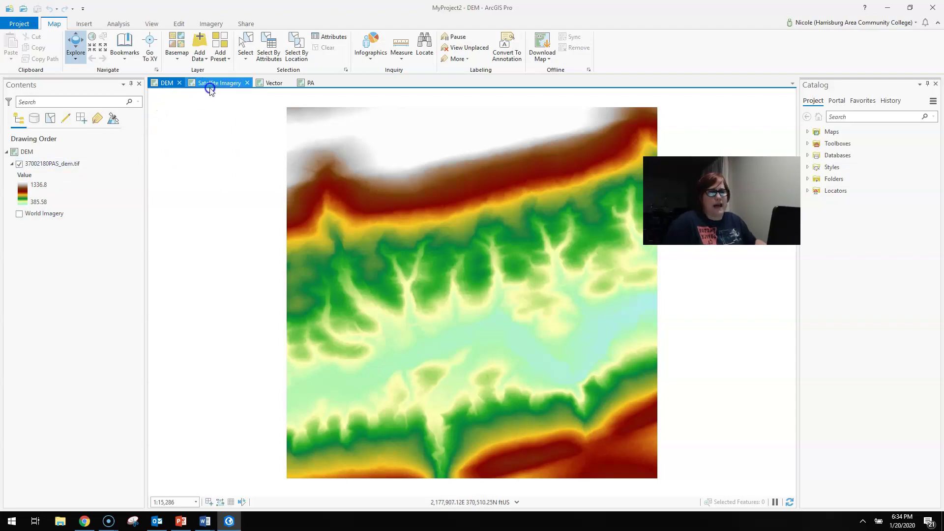
- Turn on the Landsat_Comp layer in the Satellite Imagery map
left_click(223, 85)
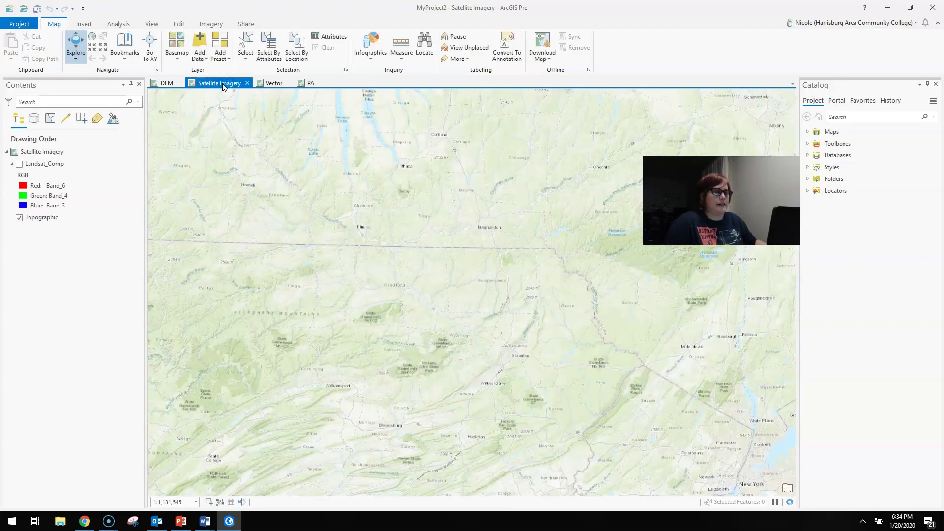
left_click(21, 165)
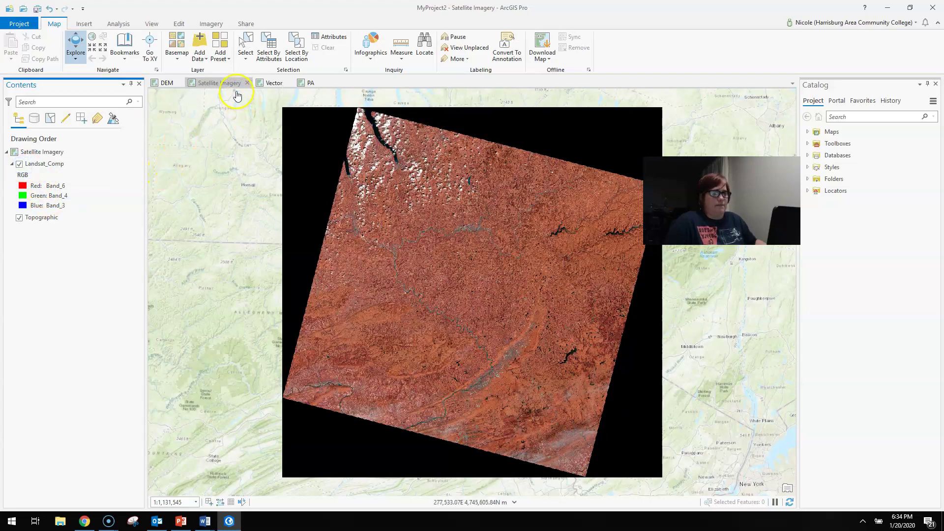
- View the county boundaries in the Vector map and return to the DEM map
left_click(264, 83)
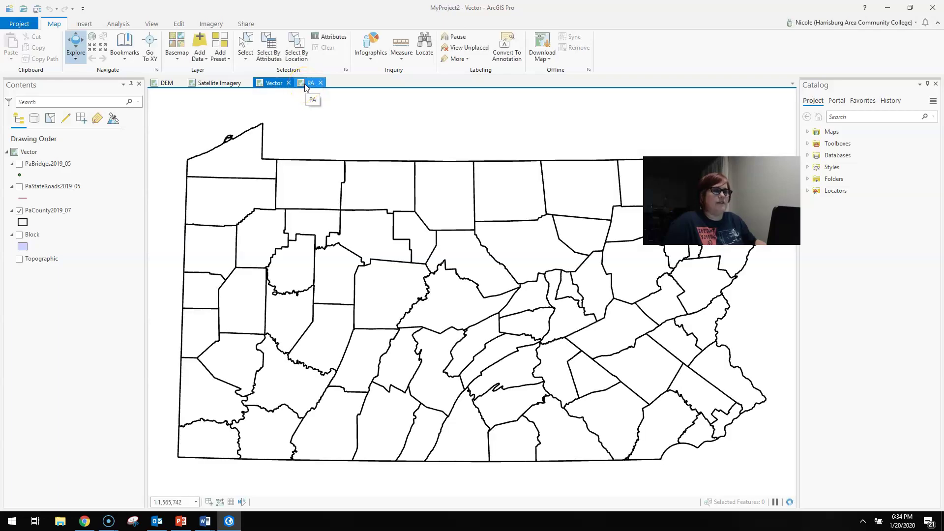
left_click_drag(721, 201, 630, 144)
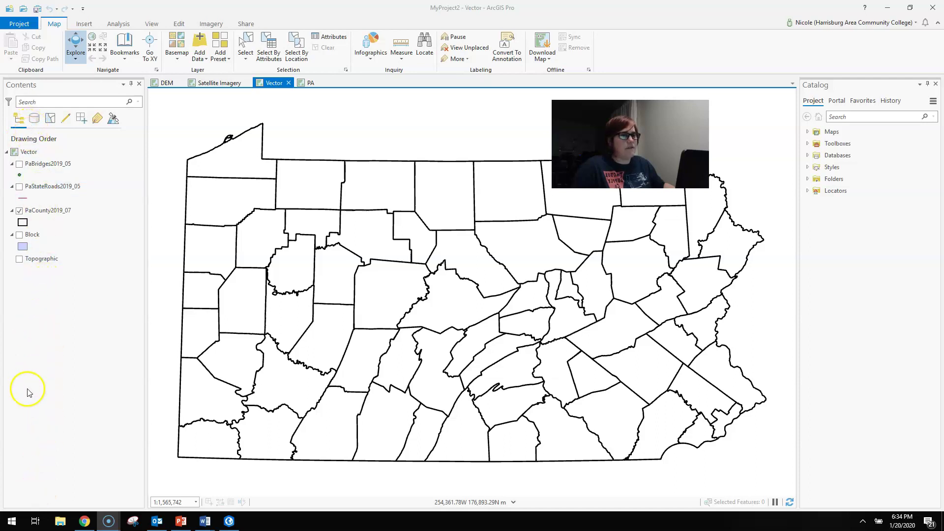
left_click(167, 81)
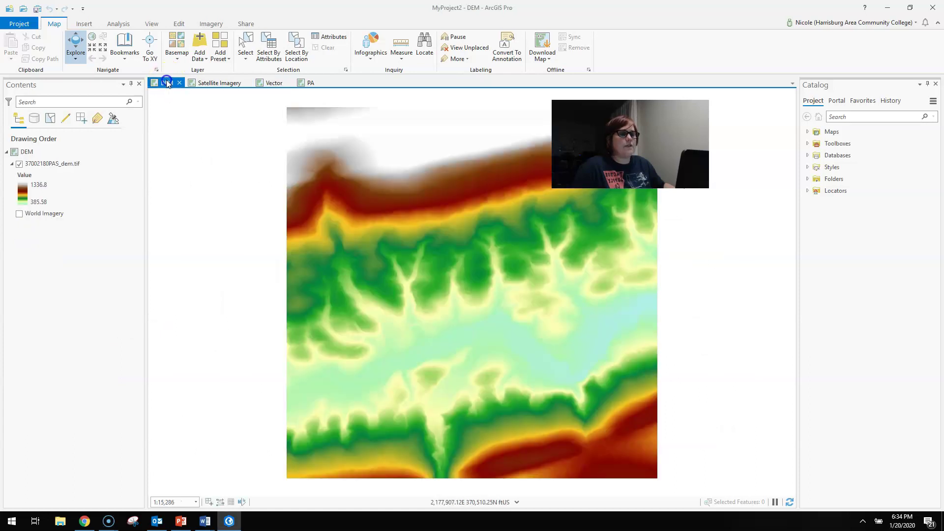
- Look through the Satellite Imagery and Vector maps, ending on the PA map
left_click(207, 84)
left_click(268, 83)
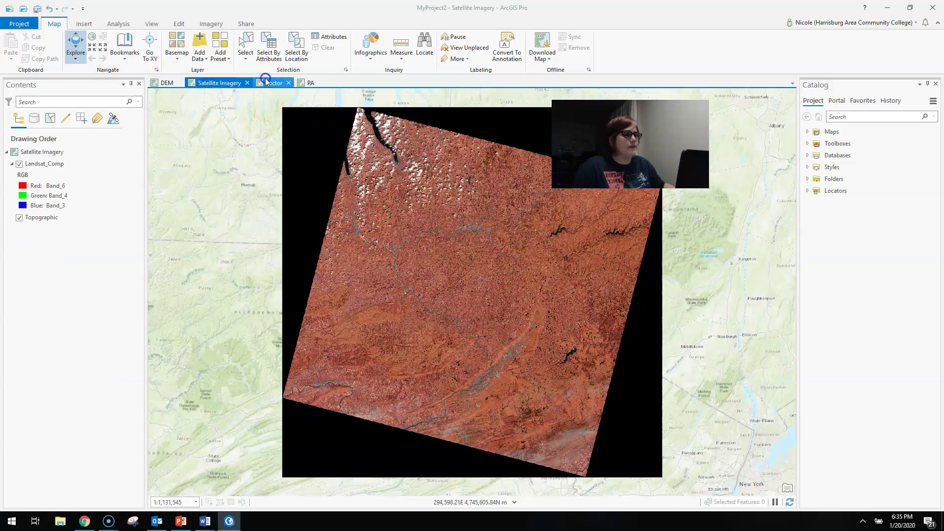
left_click(306, 83)
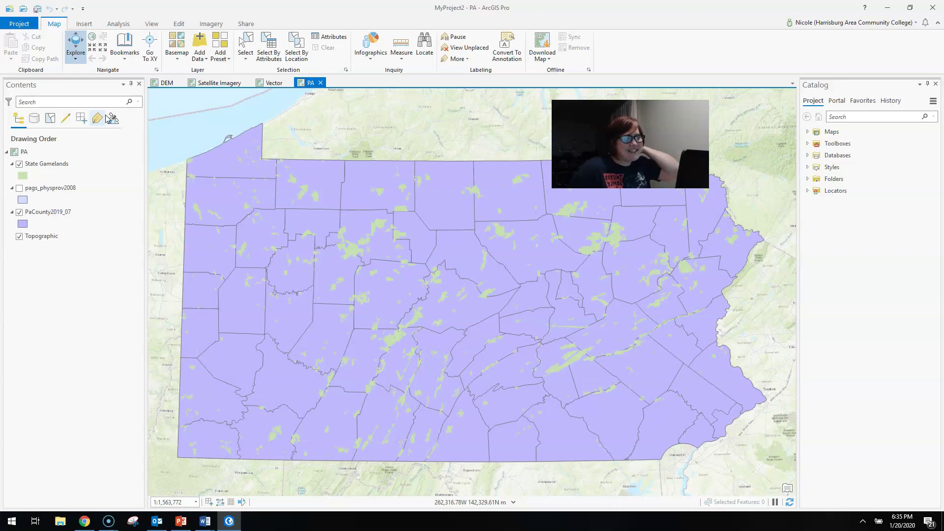
- Create a new layout with the ANSI portrait Letter page size, 8.5 by 11 inches
left_click(84, 24)
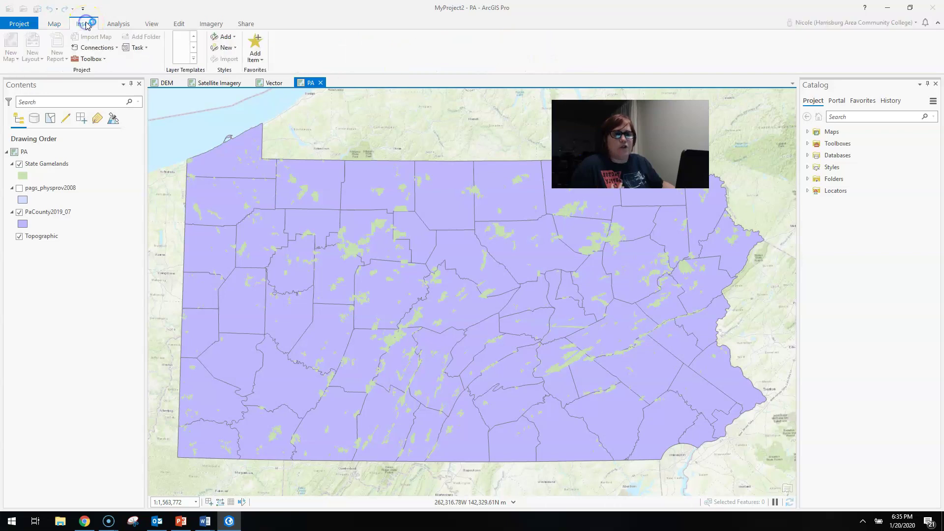
left_click(39, 63)
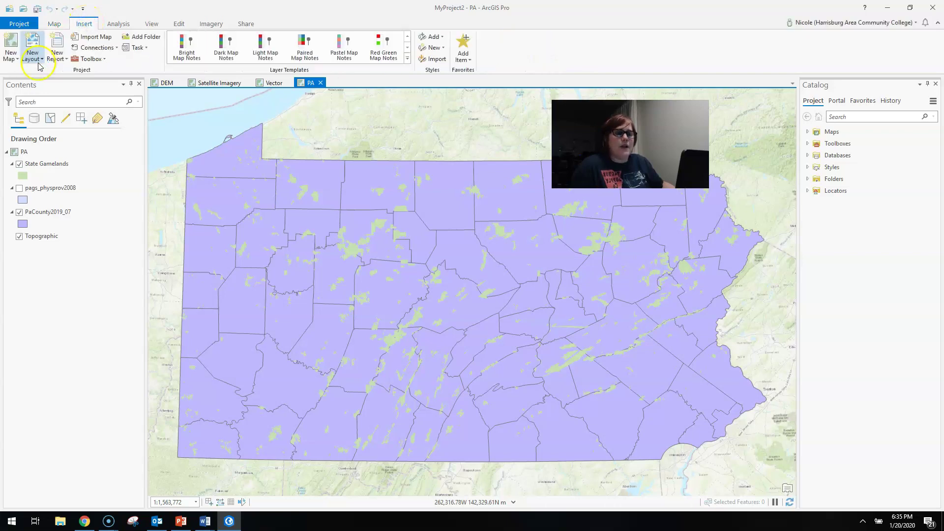
left_click(38, 56)
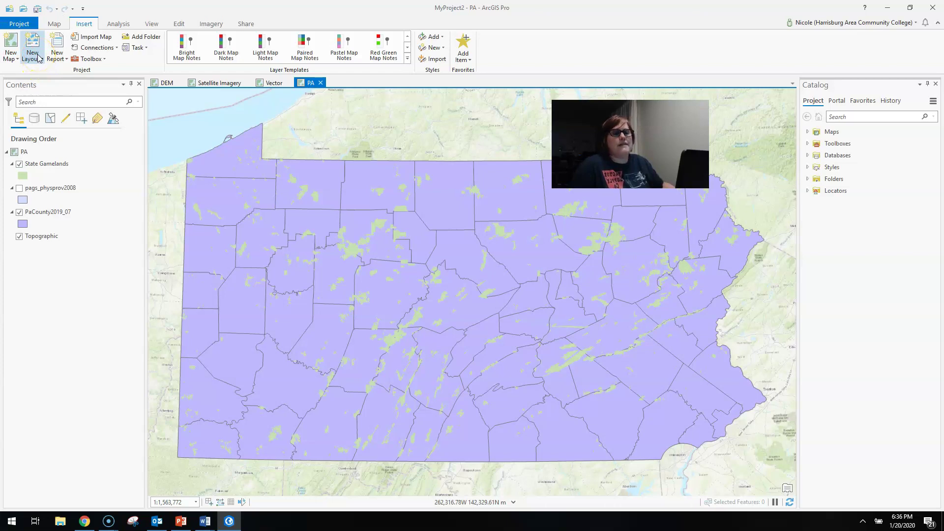
left_click(64, 107)
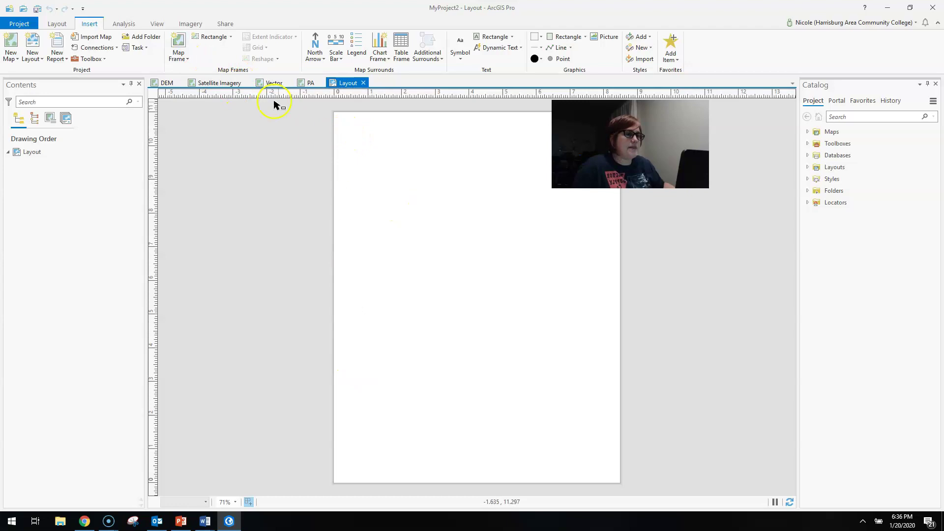
- Add a map frame of the DEM map at 1:15,286, about 7.8 by 8.3 inches, in the upper part of the page
left_click(180, 54)
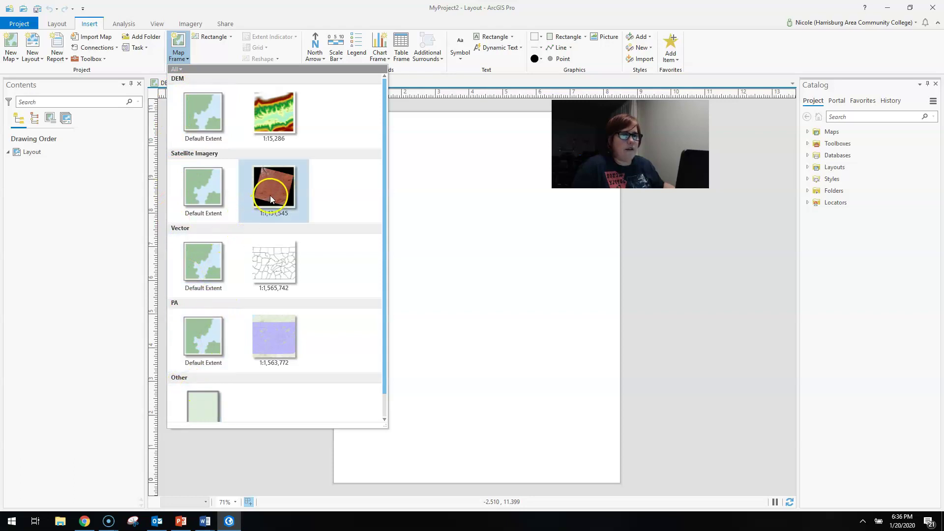
left_click(275, 123)
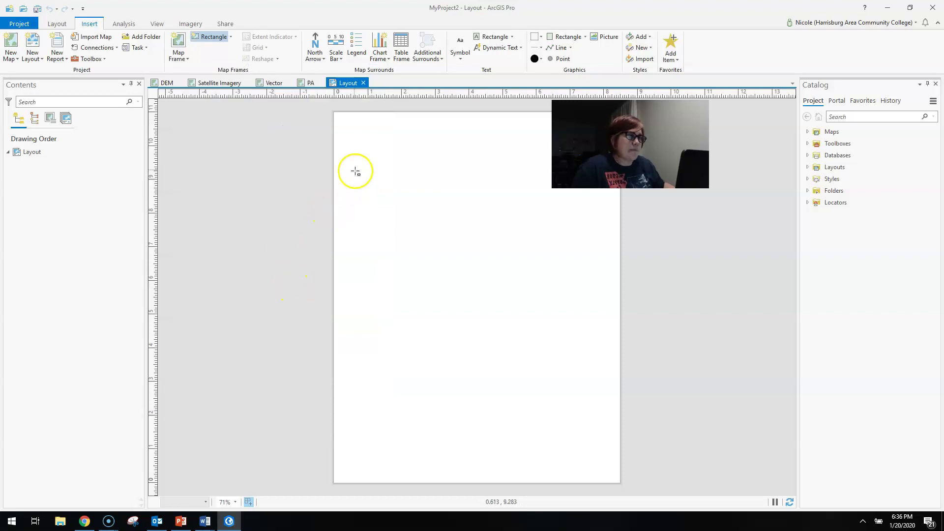
left_click_drag(348, 129, 611, 409)
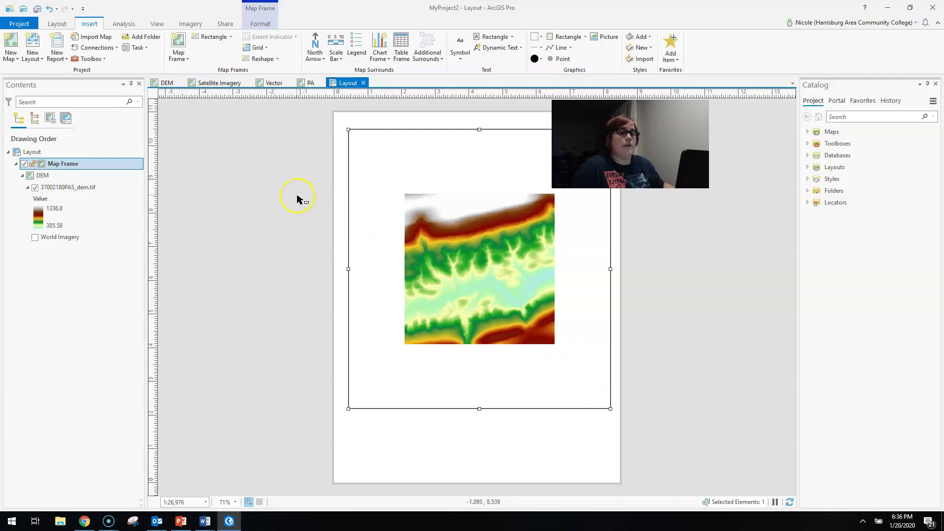
- Create an ANSI landscape Letter layout and place a Satellite Imagery map frame at 1:1,131,545, about 6 by 6 inches, near its upper-left corner
left_click(32, 58)
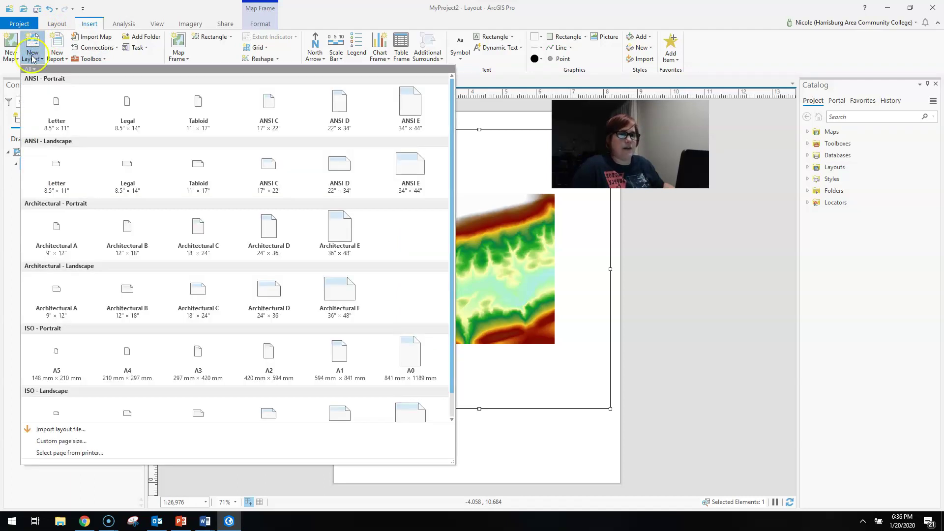
left_click(54, 166)
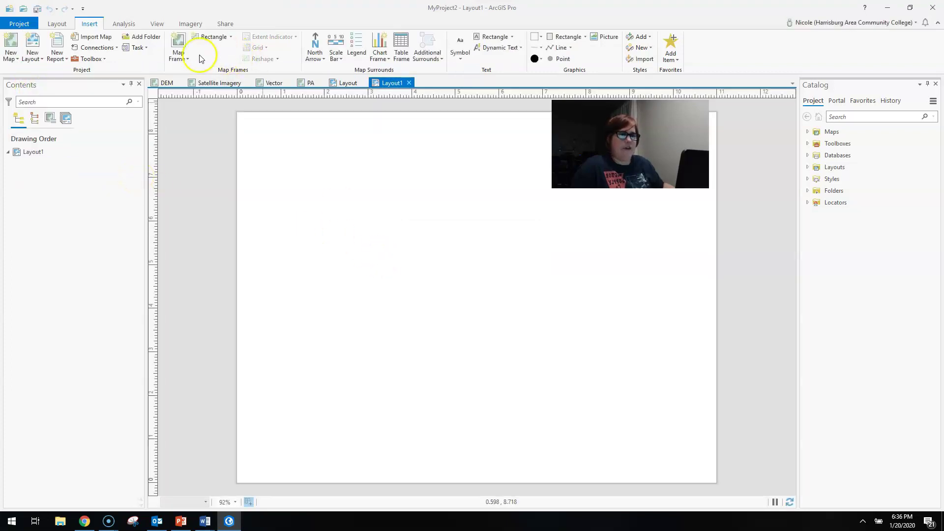
left_click(186, 45)
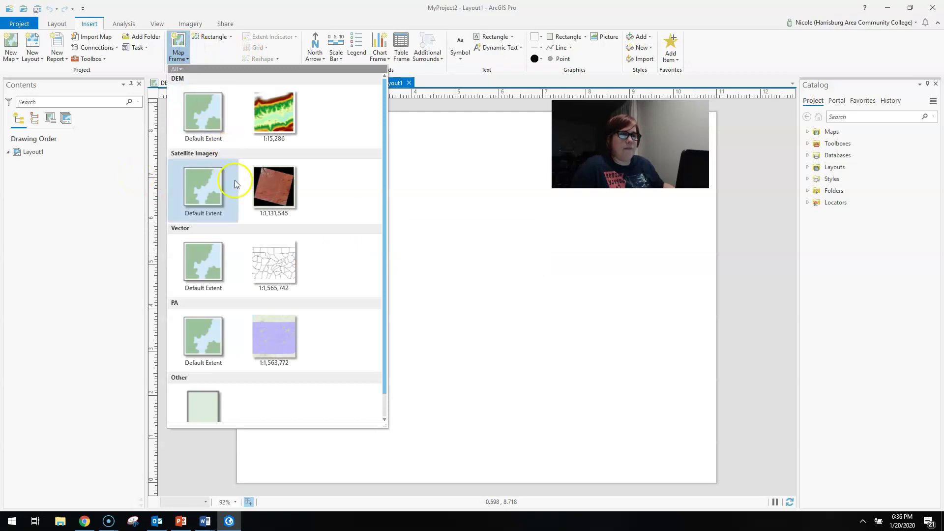
left_click(264, 180)
mouse_move(248, 121)
left_mouse_down()
mouse_move(350, 267)
mouse_move(500, 390)
mouse_move(509, 381)
left_mouse_up()
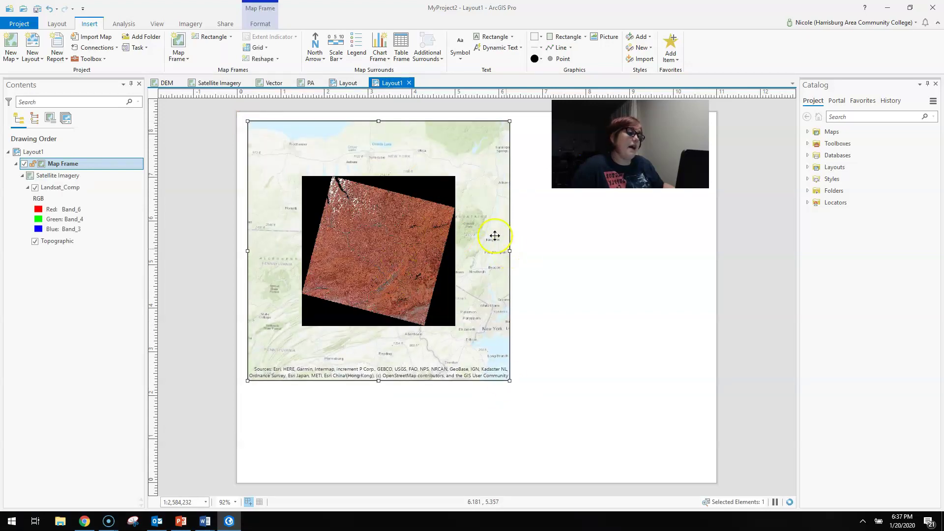
- Add a second map frame showing the Vector map at 1:1,565,742, about 3.3 by 2.9 inches, in the page's lower-right area
left_click(185, 52)
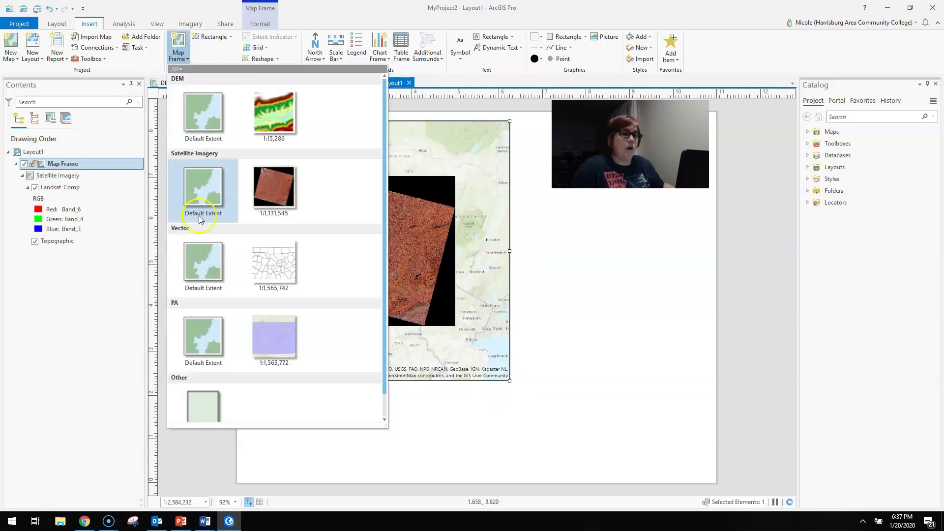
left_click(276, 273)
left_click_drag(541, 311, 685, 437)
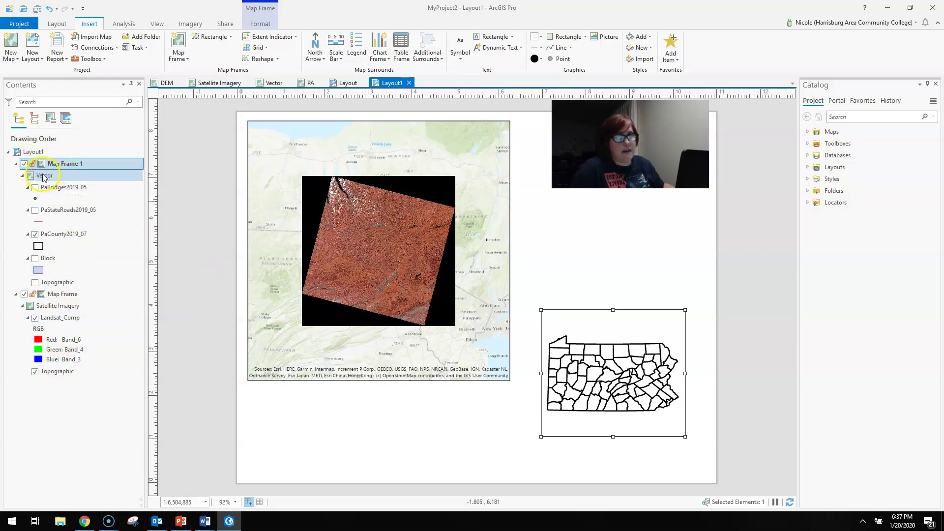
left_click(57, 306)
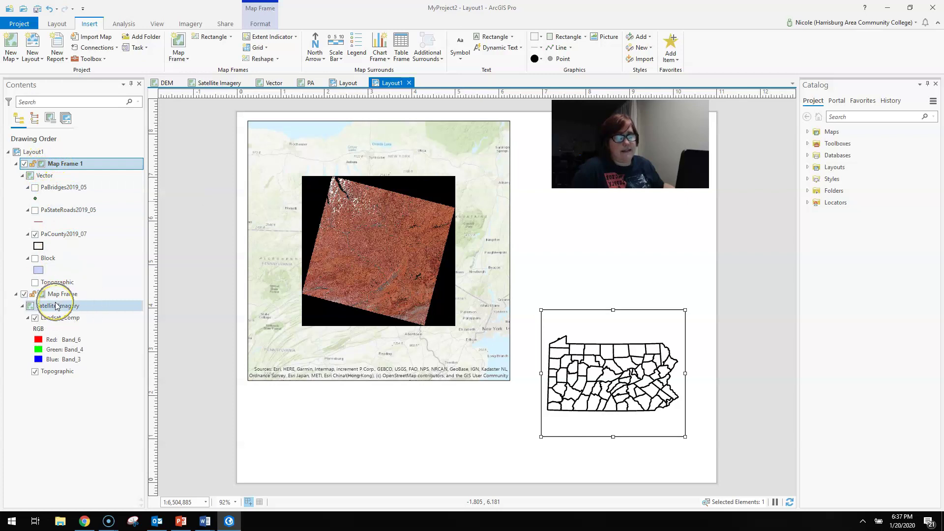
left_click(55, 210)
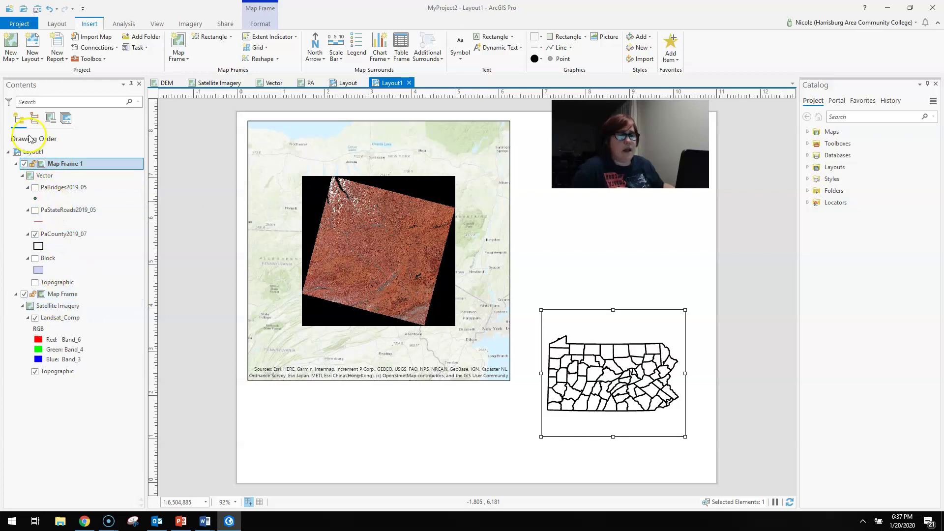
- Rename the landscape layout as Satellite Imagery Layout in its layout properties
left_click(37, 153)
right_click(38, 153)
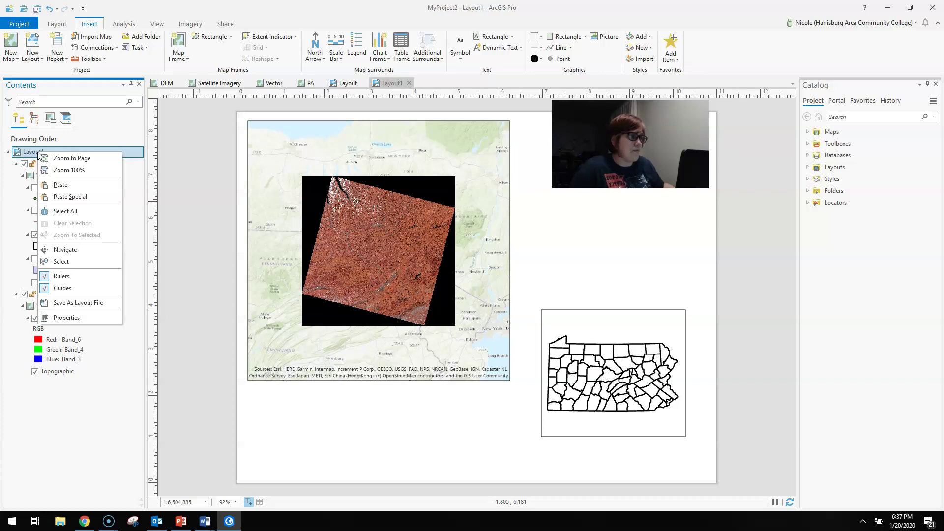
left_click(62, 318)
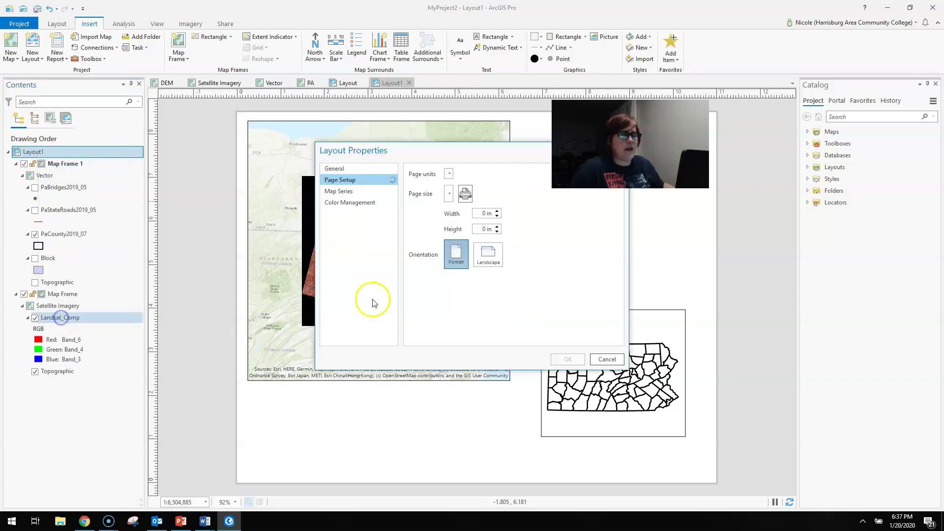
left_click(335, 168)
left_click(480, 173)
left_click_drag(506, 177, 442, 176)
type("Satellite Imagery Layout")
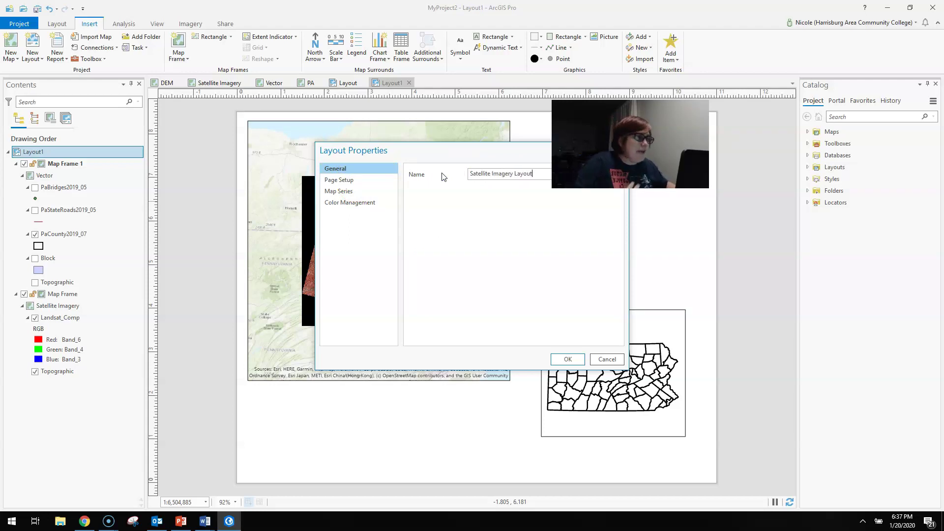
left_click(561, 360)
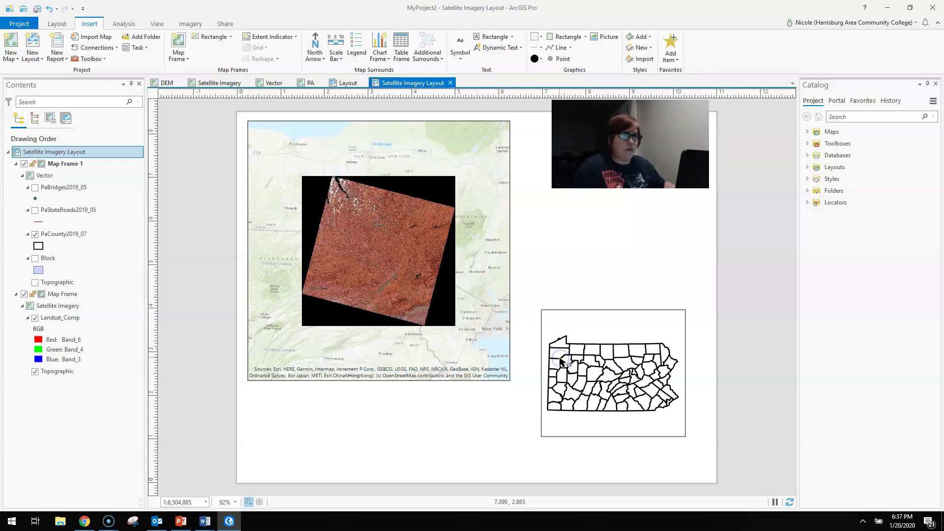
- Return to the DEM map and examine its Explore, Full Extent, fixed zoom and previous/next extent navigation tools
left_click(432, 80)
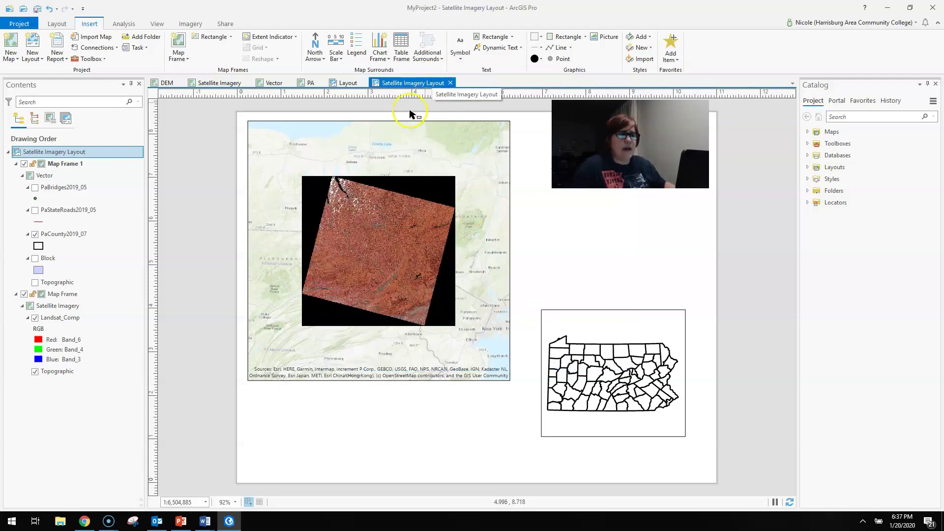
left_click(182, 133)
left_click(160, 84)
left_click(159, 85)
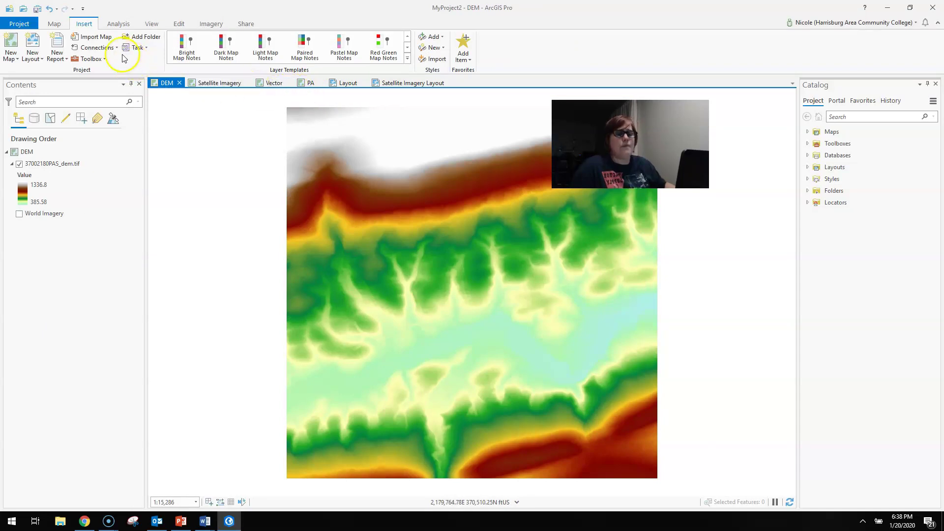
left_click(53, 24)
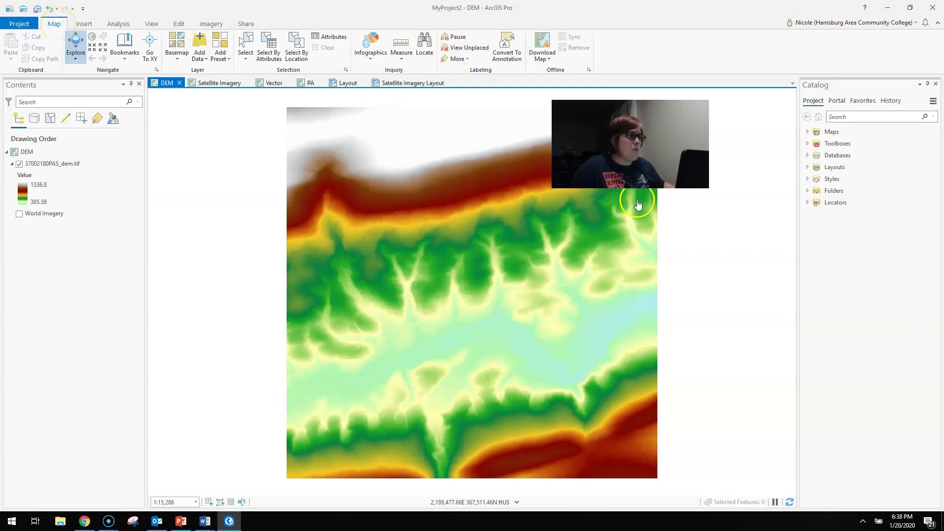
left_click_drag(593, 168, 215, 207)
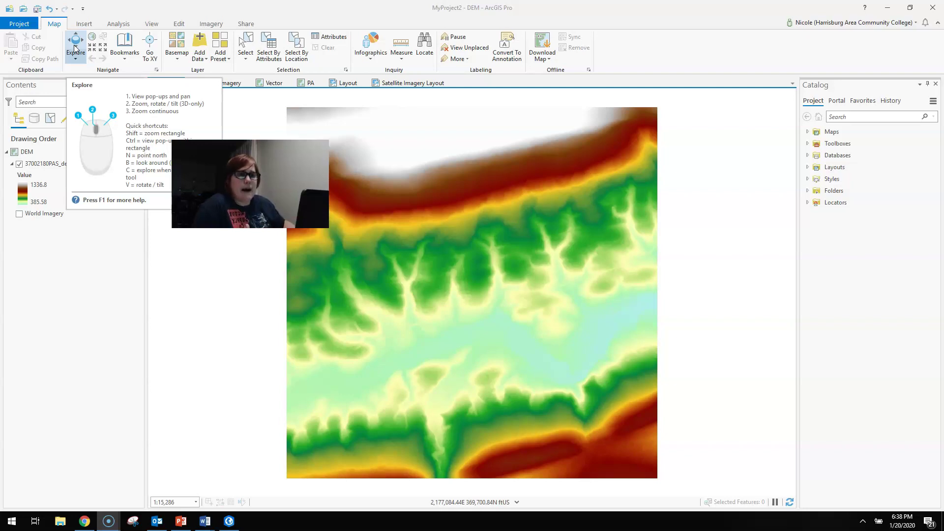
left_click(94, 38)
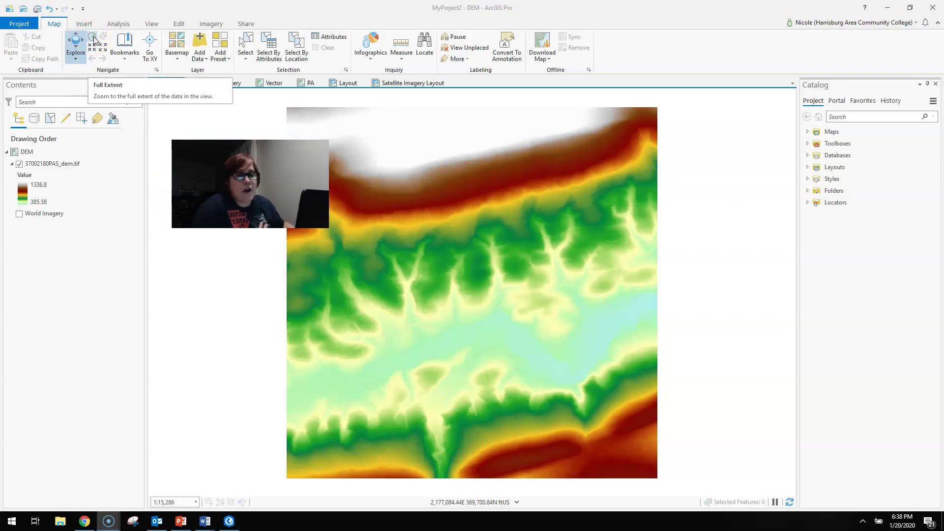
left_click(91, 46)
left_click(102, 50)
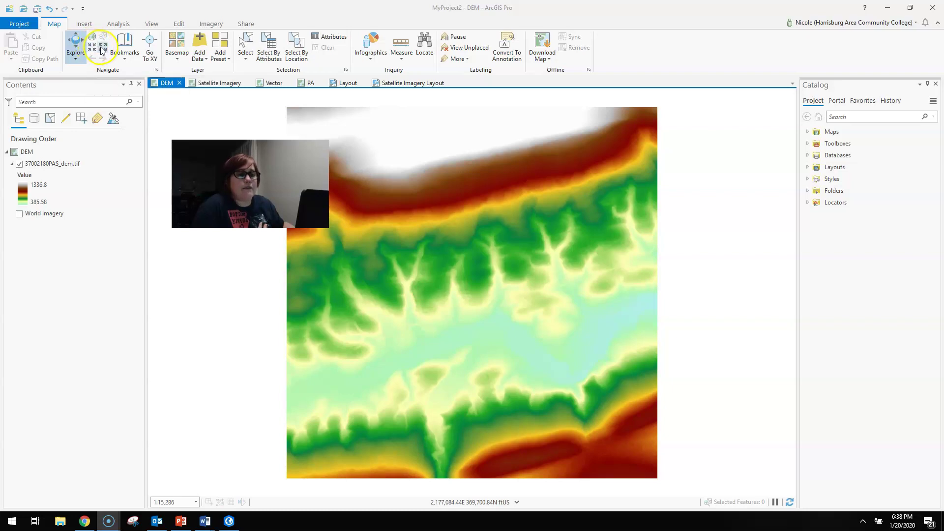
left_click(96, 60)
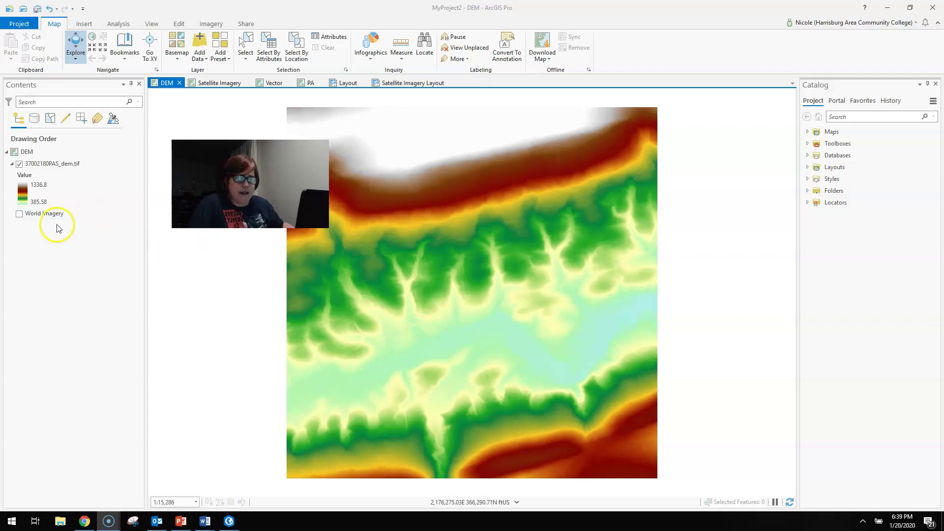
- Turn on the World Imagery basemap layer in the DEM map
left_click(19, 213)
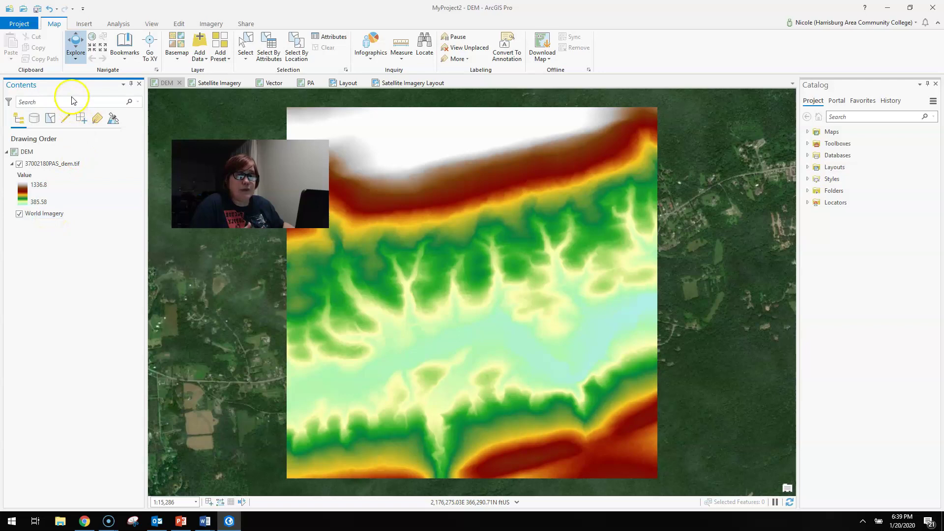
- Insert a new map with the default Topographic basemap into the project
left_click(83, 25)
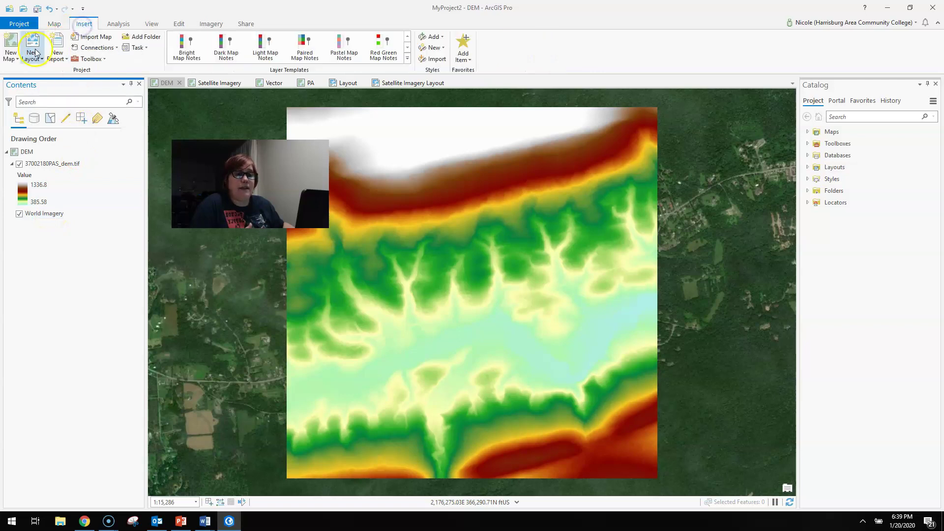
left_click(16, 47)
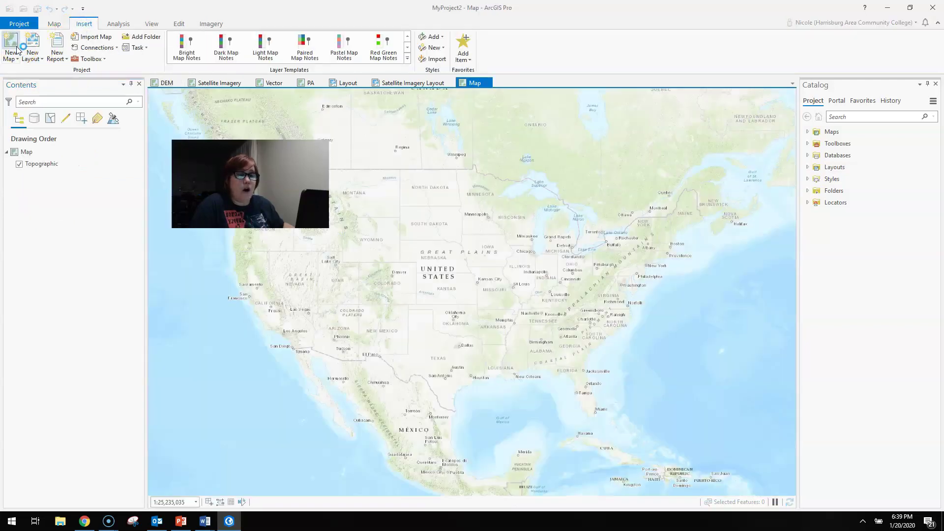
left_click(63, 228)
left_click(40, 179)
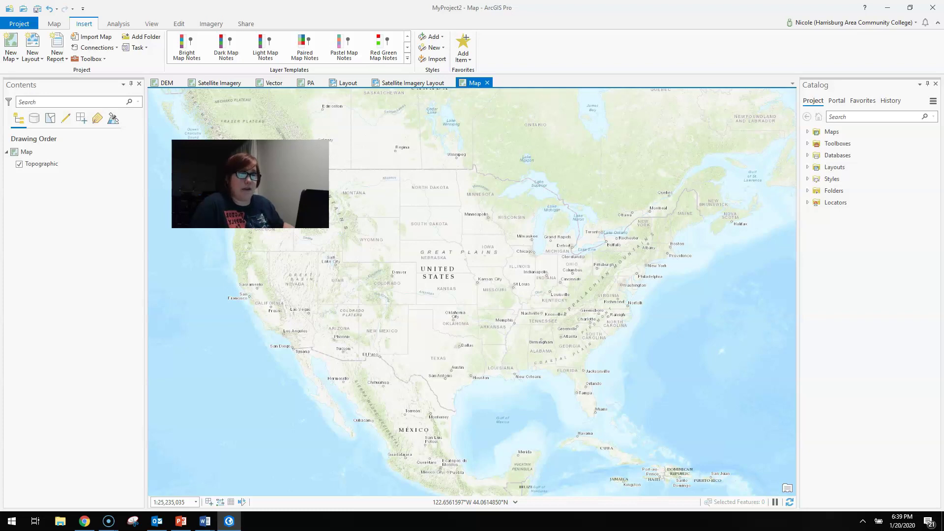
left_click(154, 184)
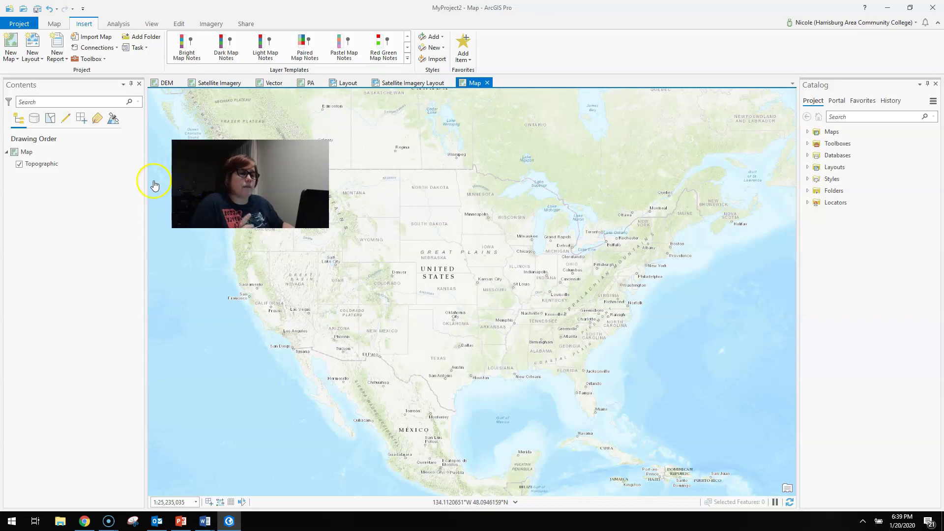
- Bring up the navigation, layer and selection commands for the new map
left_click(54, 23)
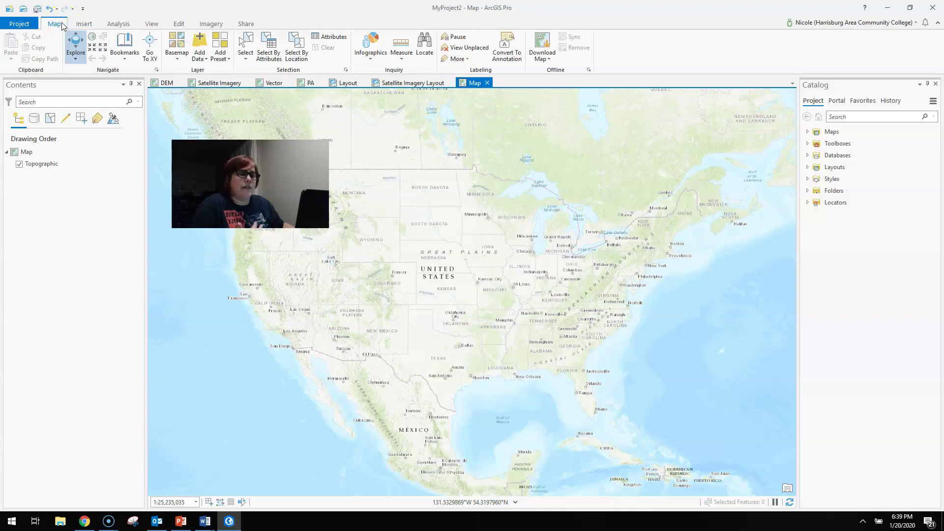
left_click(65, 28)
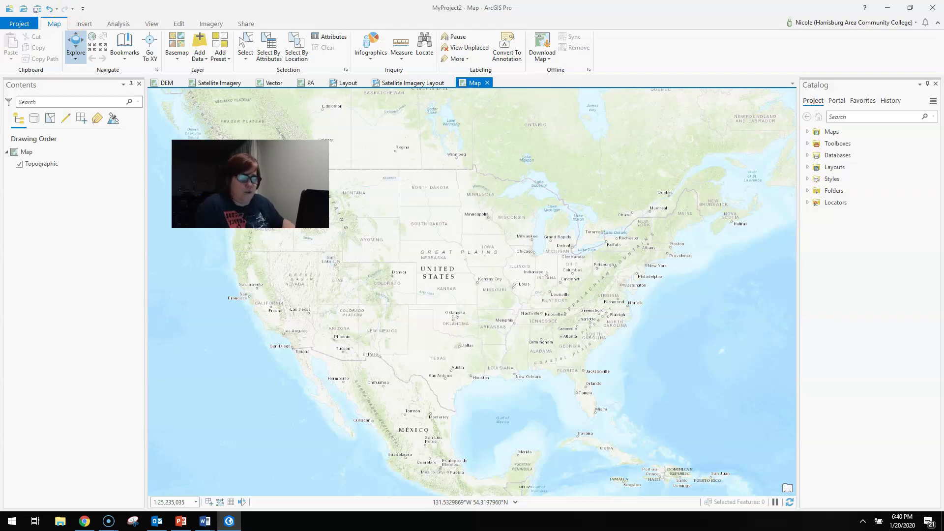
- Add the earthquakes.shp shapefile from the Desktop's SampleData folder to the new map
left_click(179, 59)
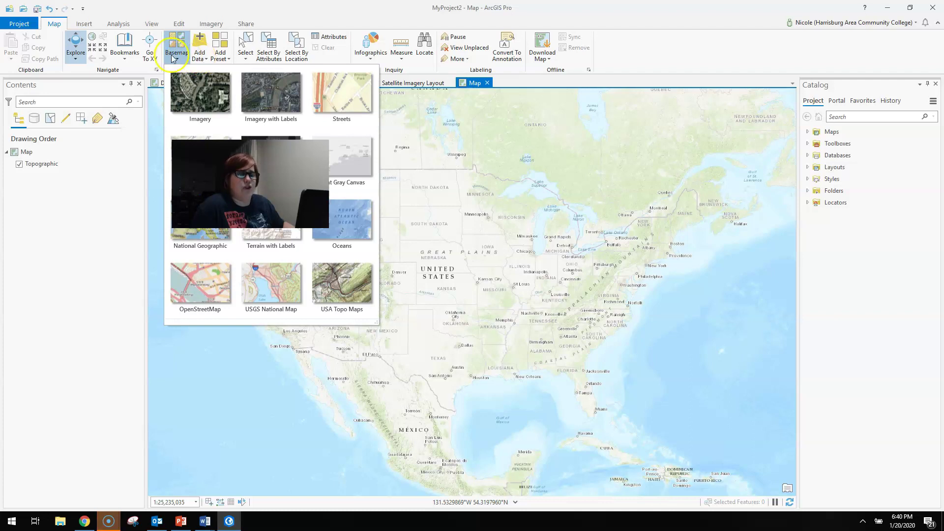
left_click(199, 53)
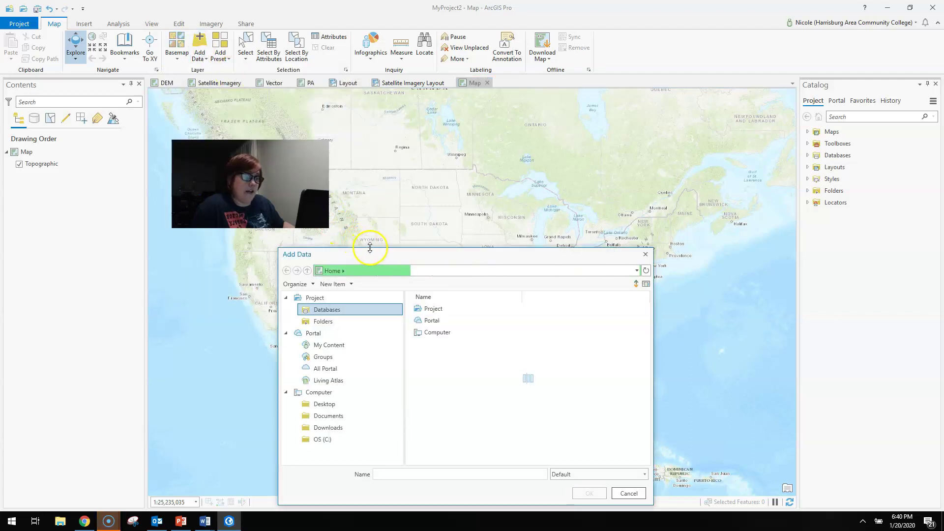
left_click_drag(370, 255, 435, 118)
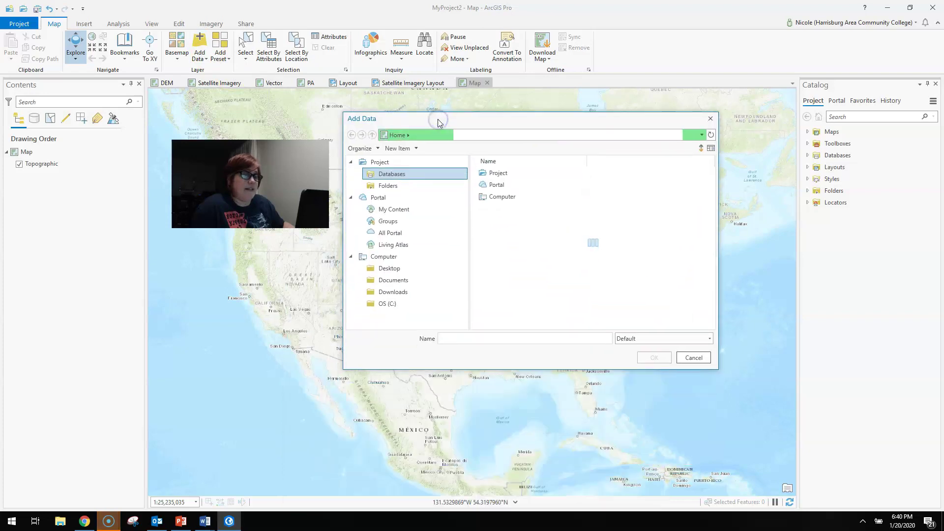
left_click(408, 274)
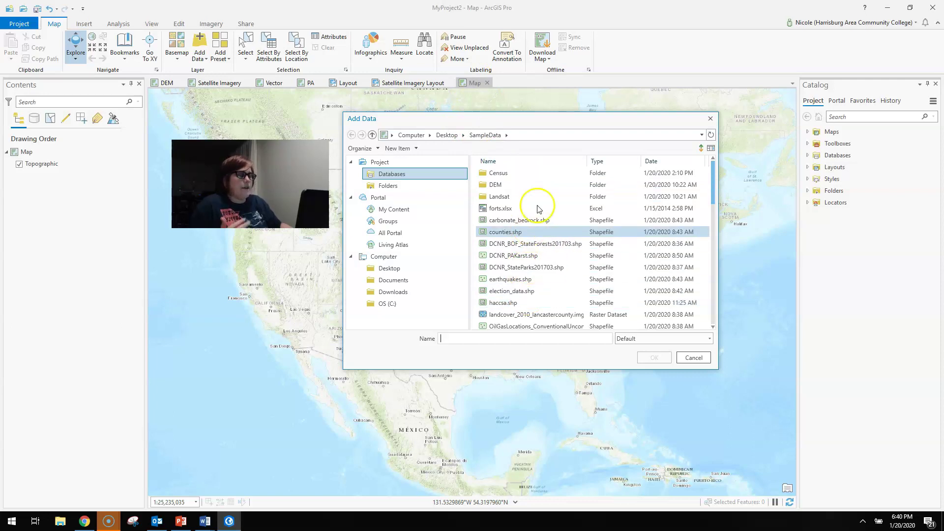
left_click(565, 208)
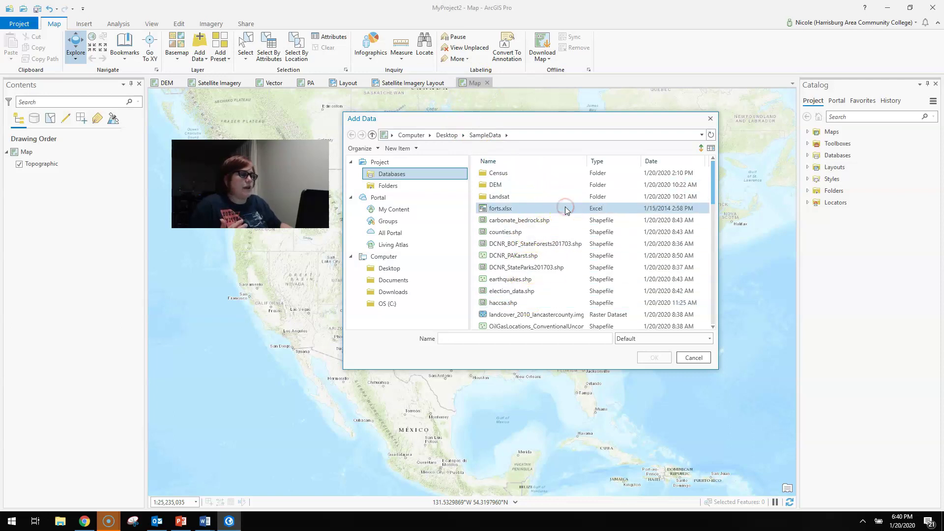
right_click(570, 225)
right_click(596, 279)
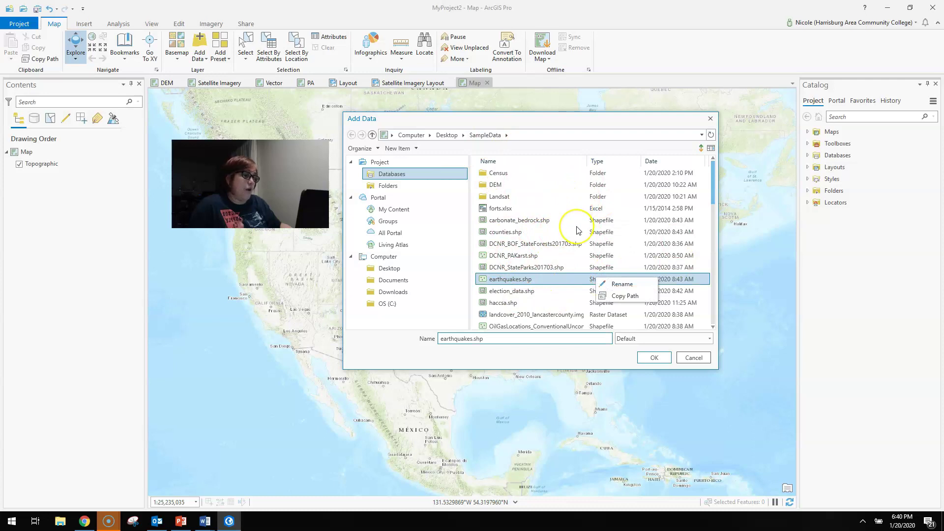
right_click(574, 195)
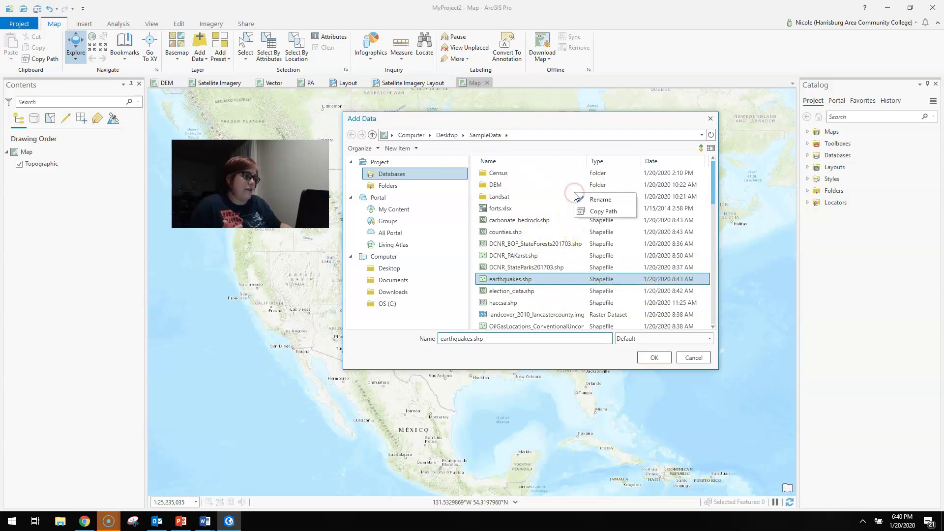
left_click(539, 206)
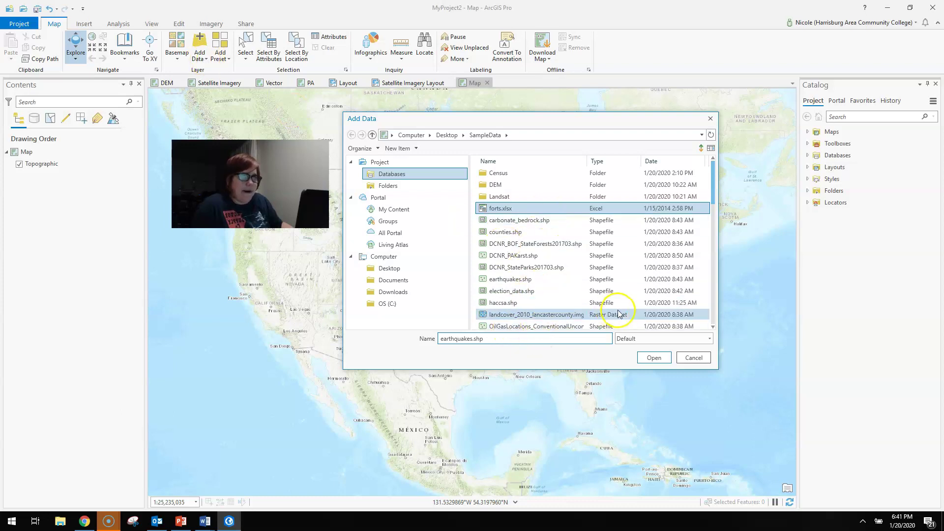
left_click(512, 279)
left_click(654, 357)
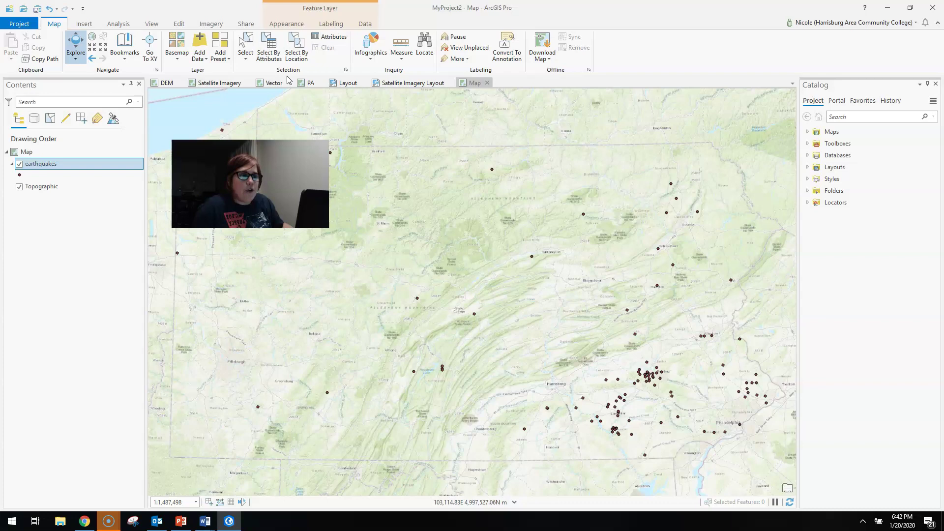
- Select a single earthquake point in central Pennsylvania and display its attributes
left_click(246, 46)
left_click(416, 300)
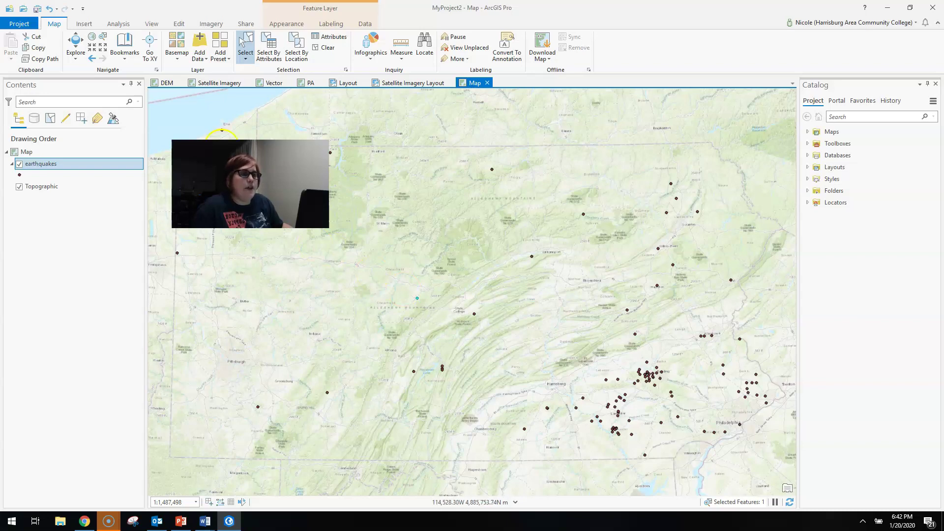
left_click(327, 39)
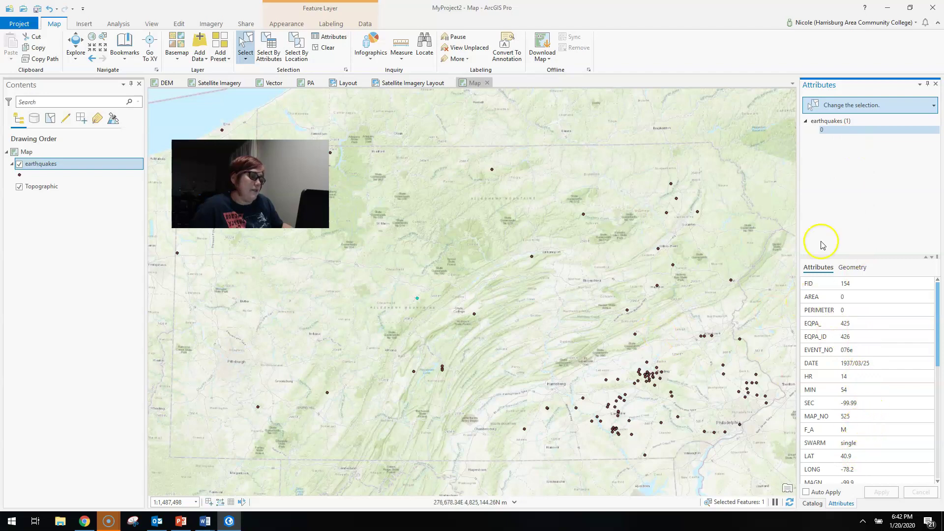
- View the earthquakes layer's full attribute table, including its selection tools, and close it
right_click(102, 161)
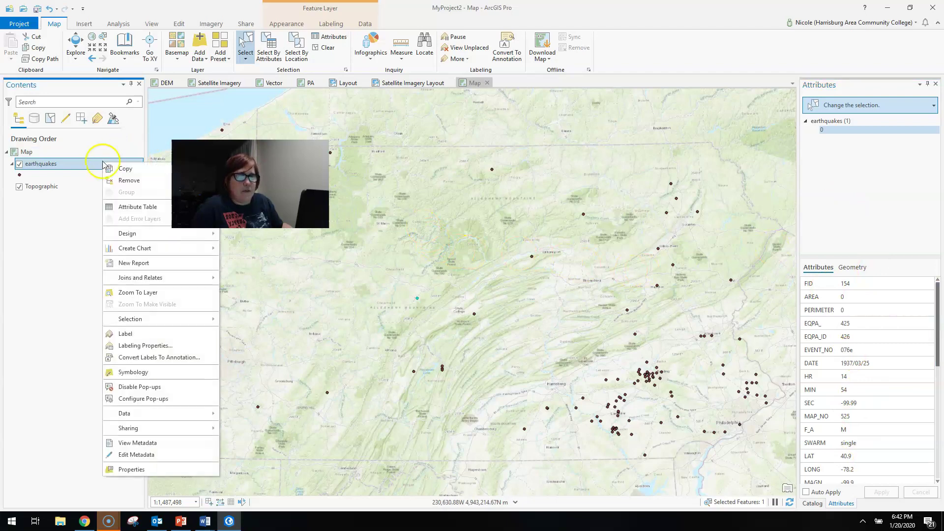
left_click(134, 207)
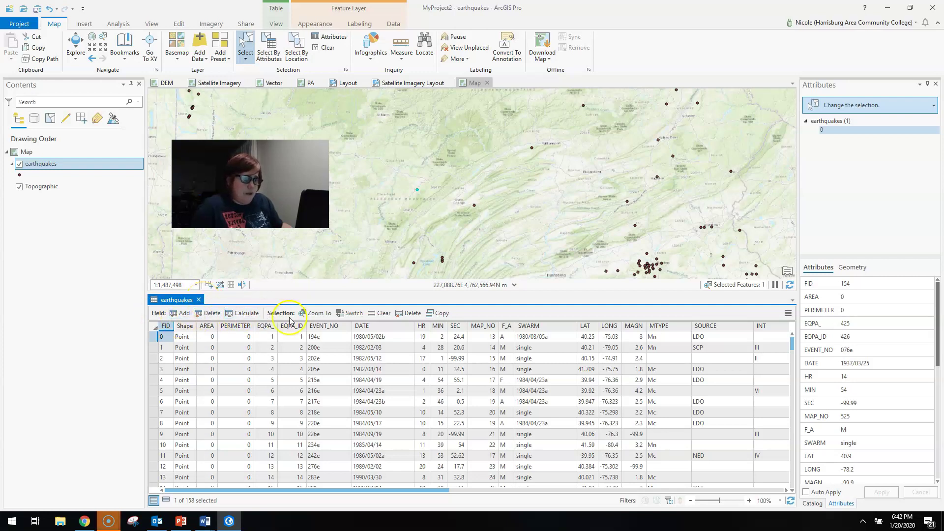
left_click(199, 300)
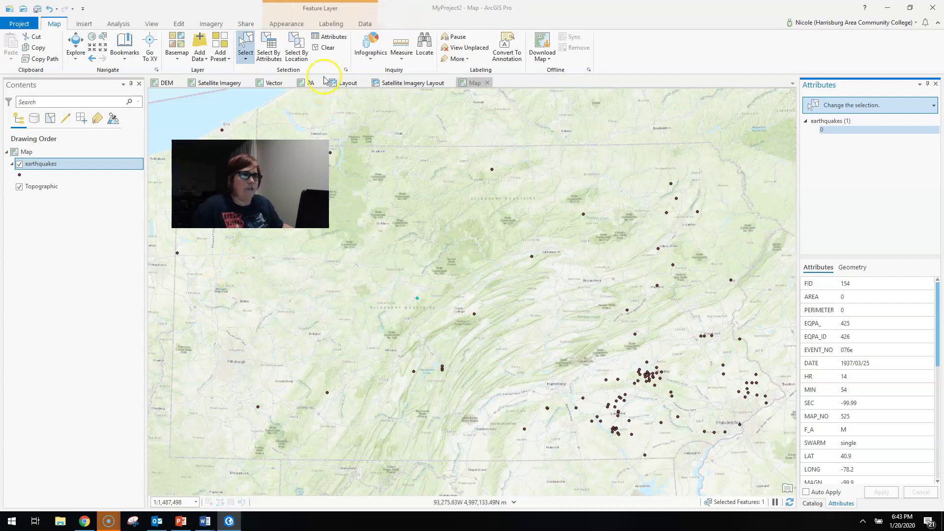
- Clear the earthquake selection and close the feature attribute display
left_click(298, 55)
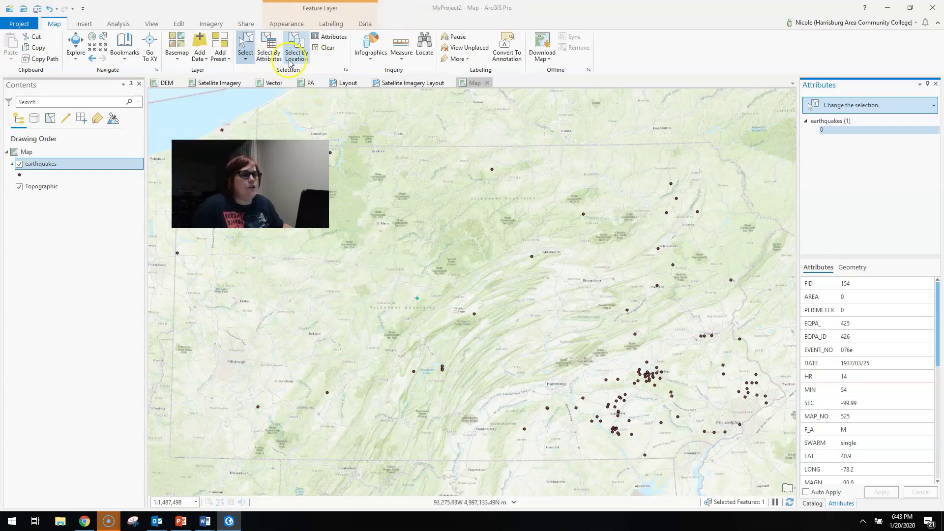
left_click(327, 47)
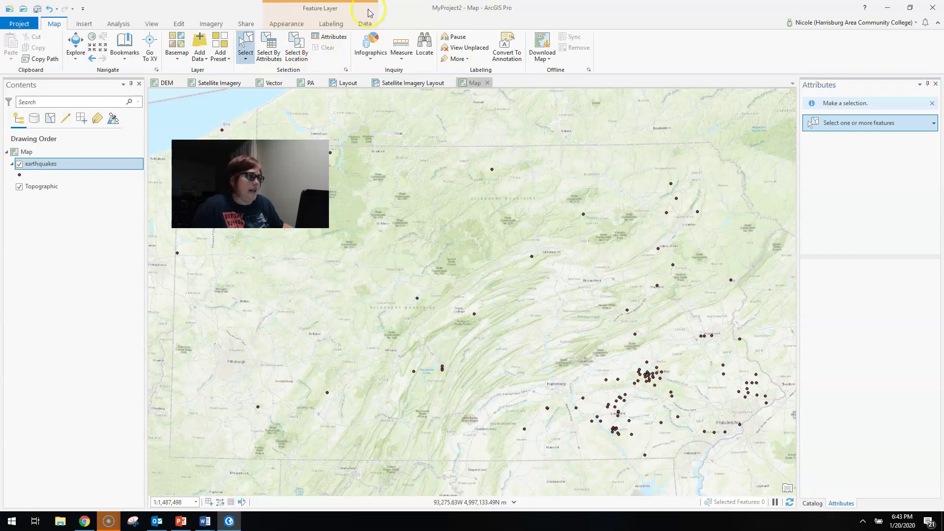
left_click(305, 58)
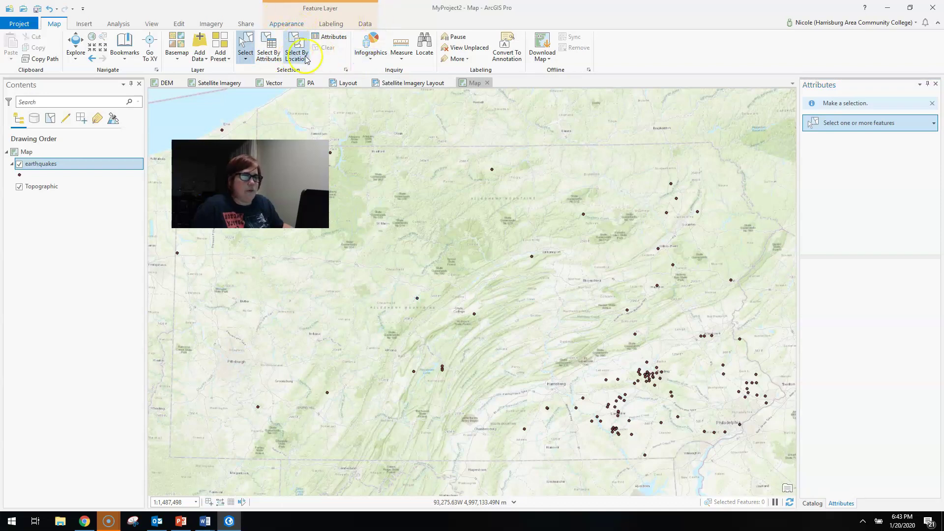
left_click(936, 84)
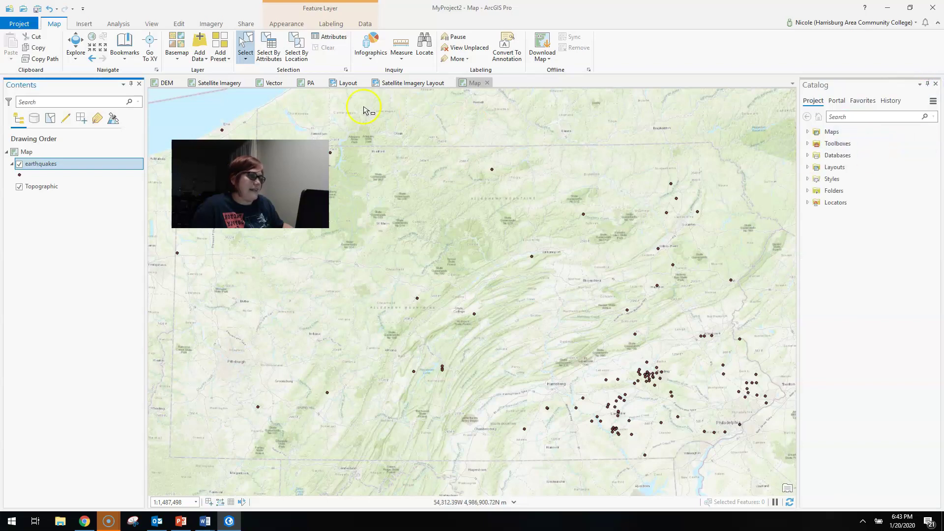
- Examine the Select Layer By Attribute expression builder and the Select Layer By Location relationship options for the earthquakes layer
left_click(272, 47)
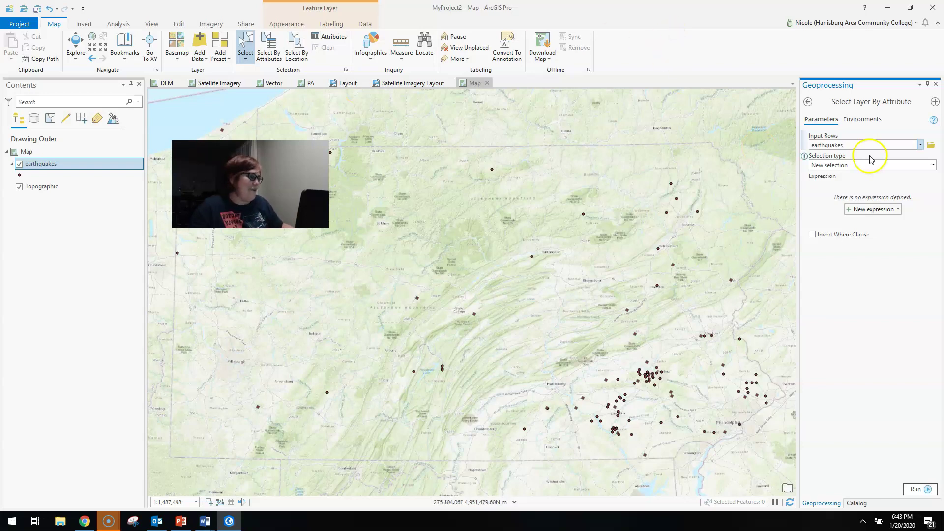
left_click(880, 210)
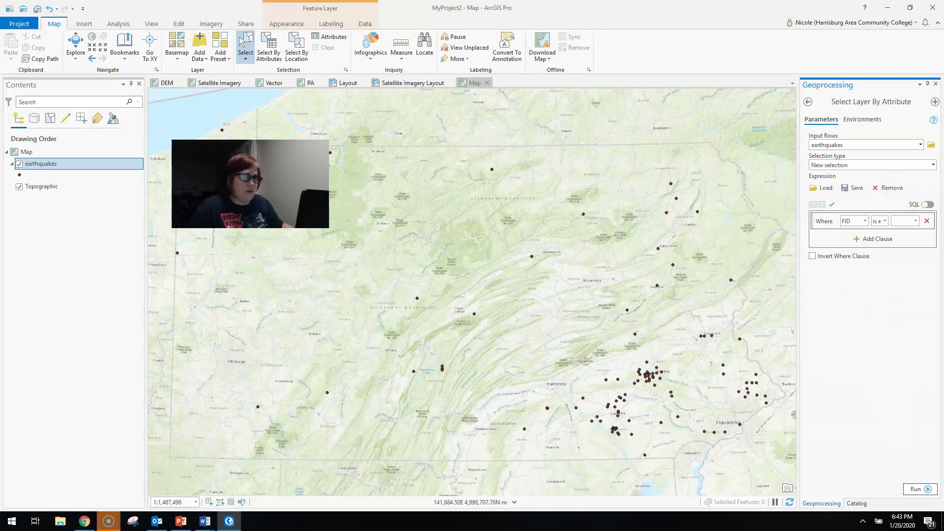
left_click(298, 48)
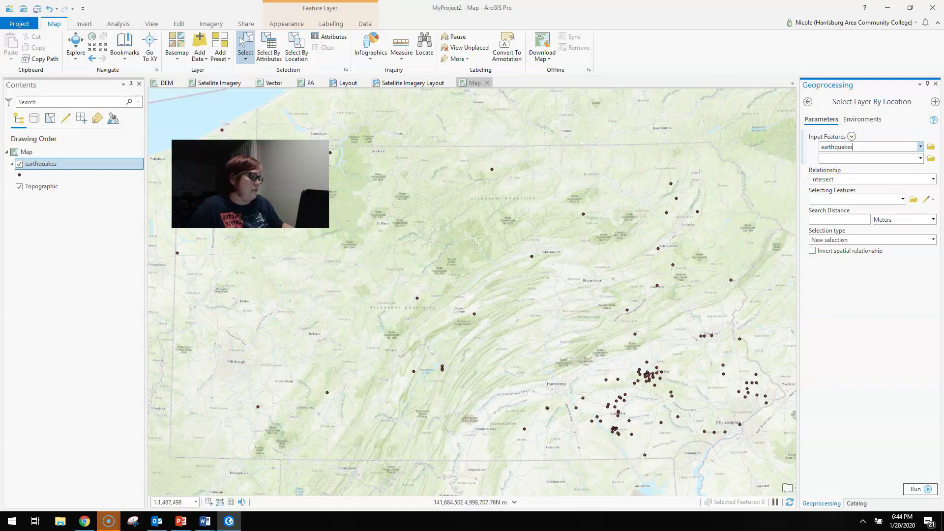
left_click(834, 178)
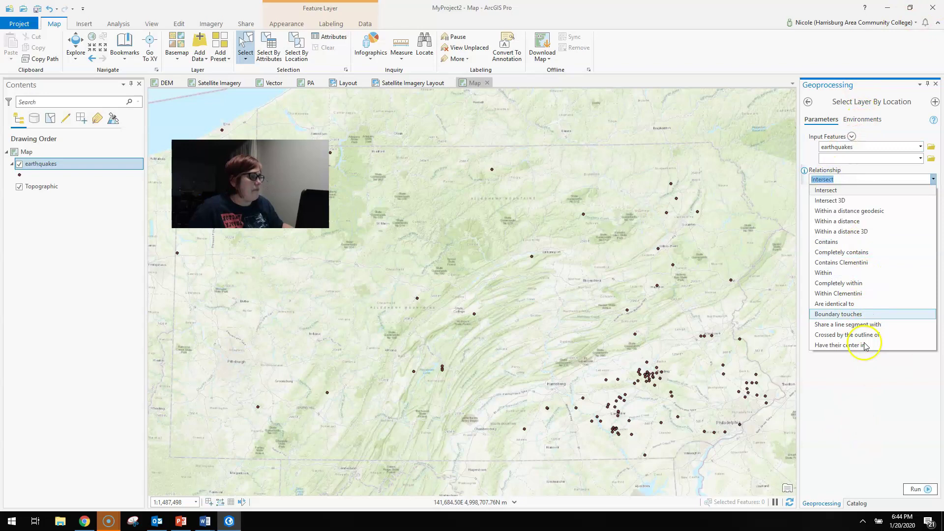
left_click(859, 417)
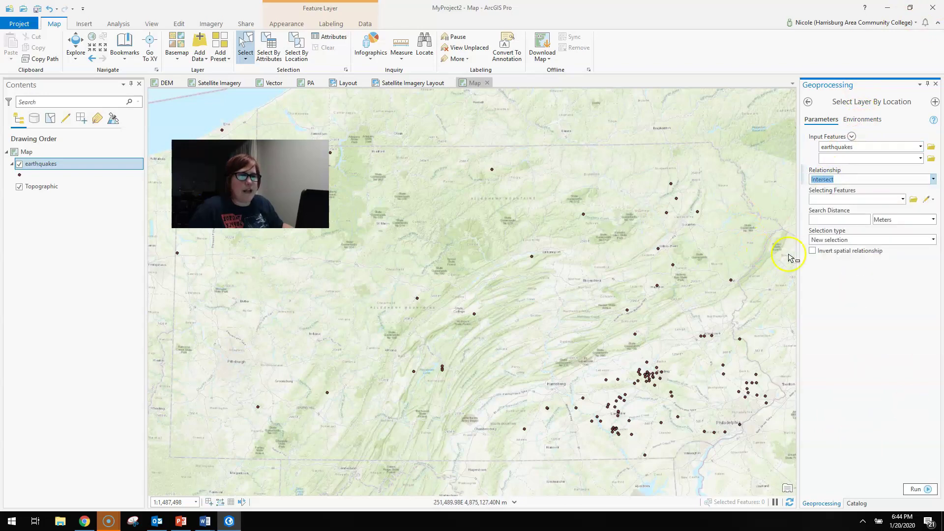
left_click(302, 60)
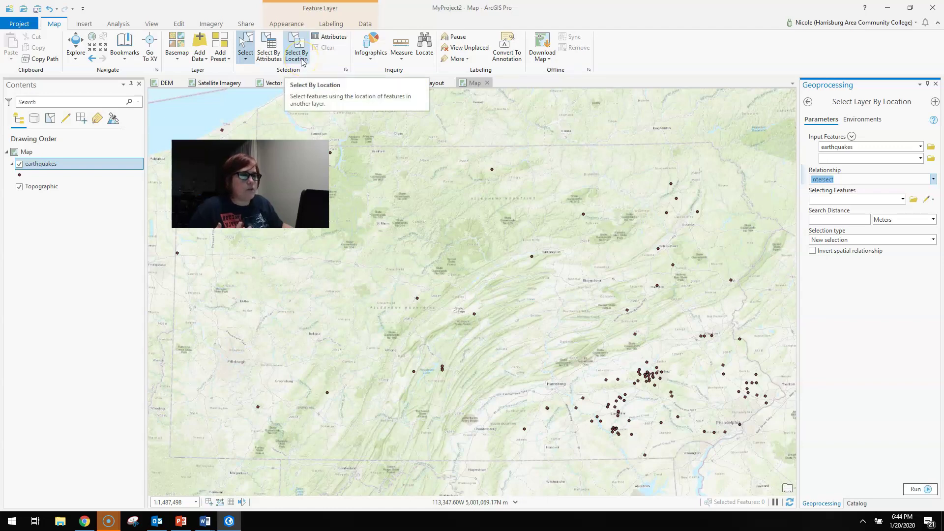
left_click(270, 41)
left_click(293, 50)
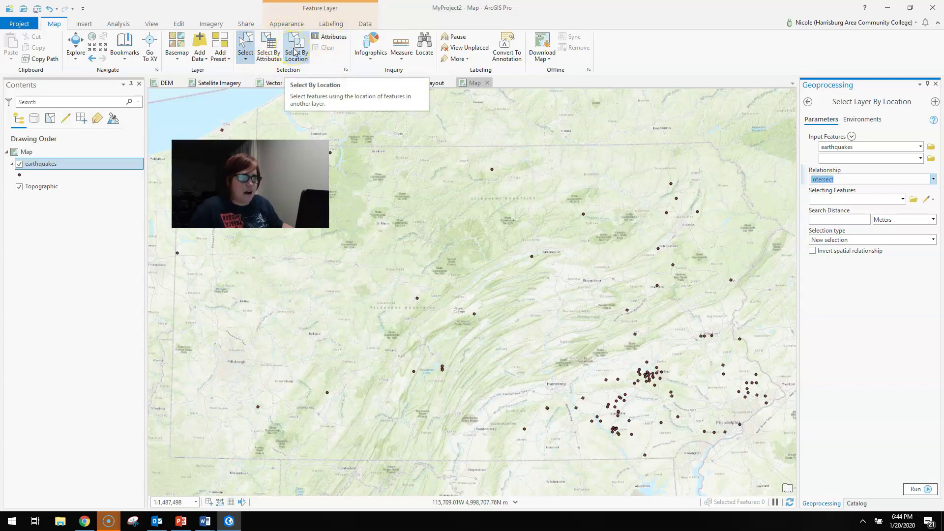
- Review the infographics configuration with its variables and buffer parameters, and accept the existing settings
left_click(382, 49)
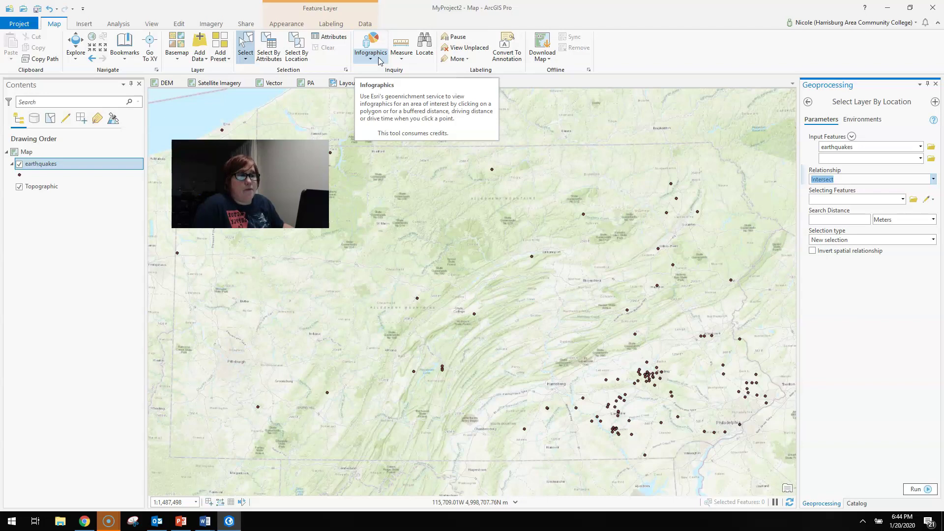
left_click(379, 59)
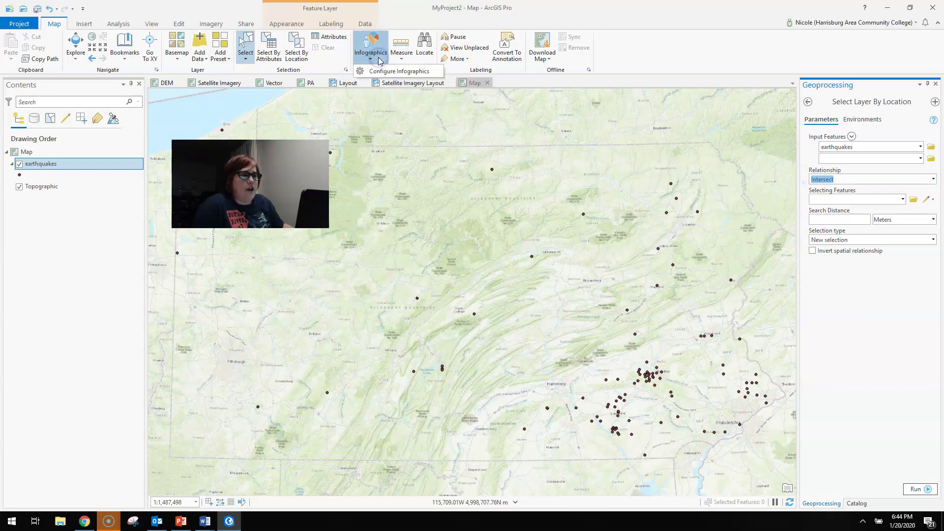
left_click(413, 71)
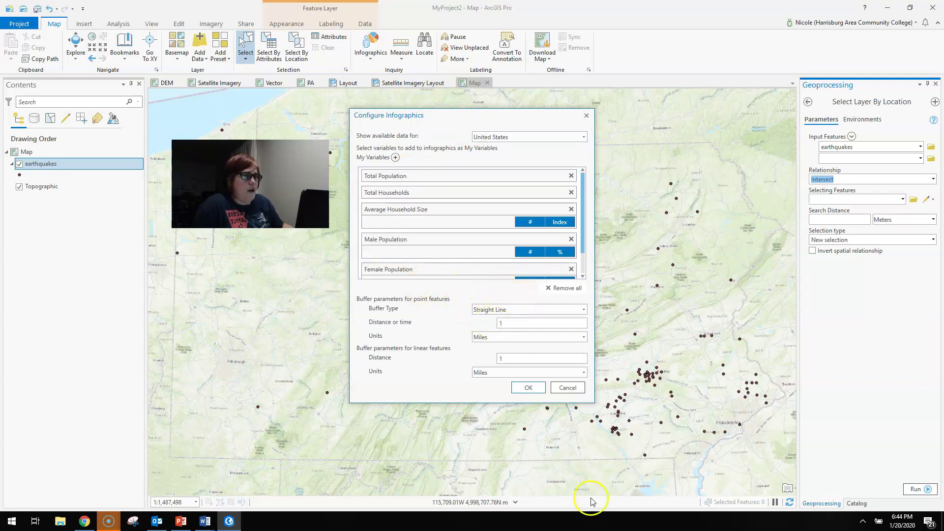
left_click(526, 387)
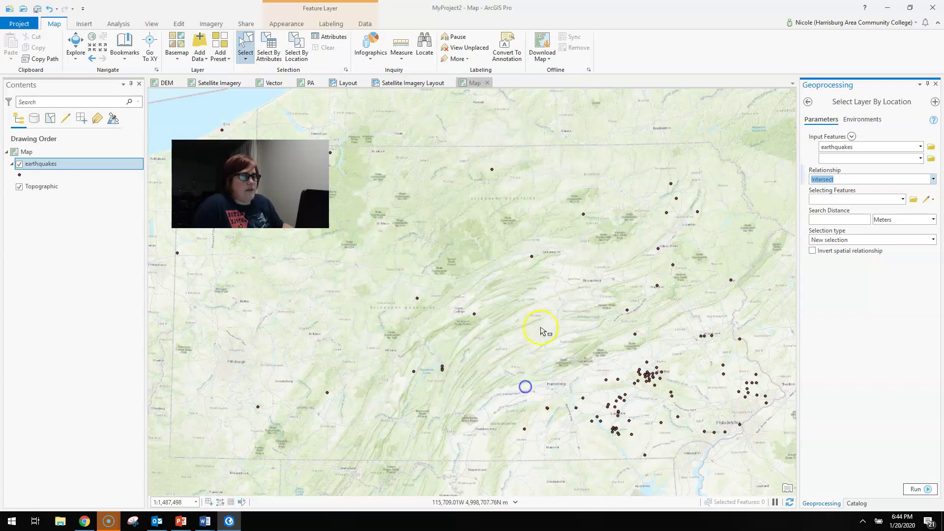
left_click(537, 297)
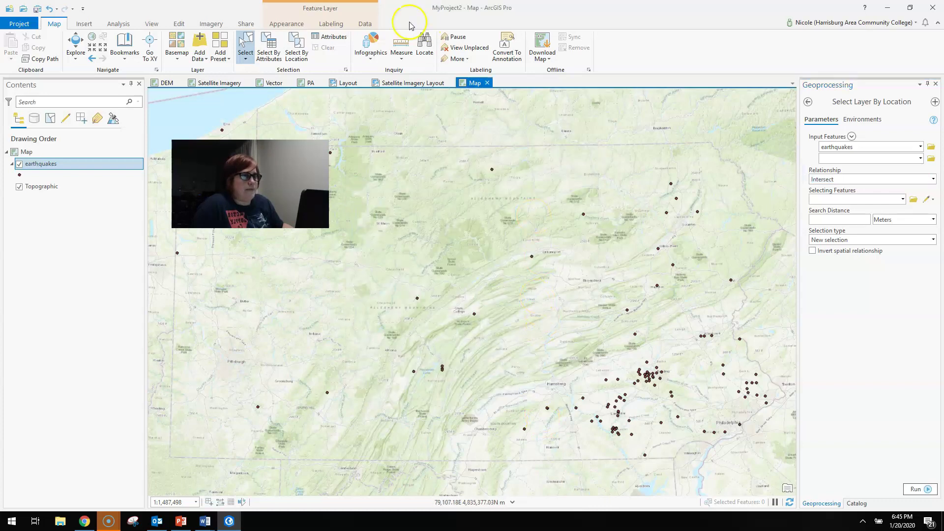
- Generate an infographic for a location in northern Pennsylvania and switch its template to Employment Overview
left_click(369, 42)
left_click(459, 169)
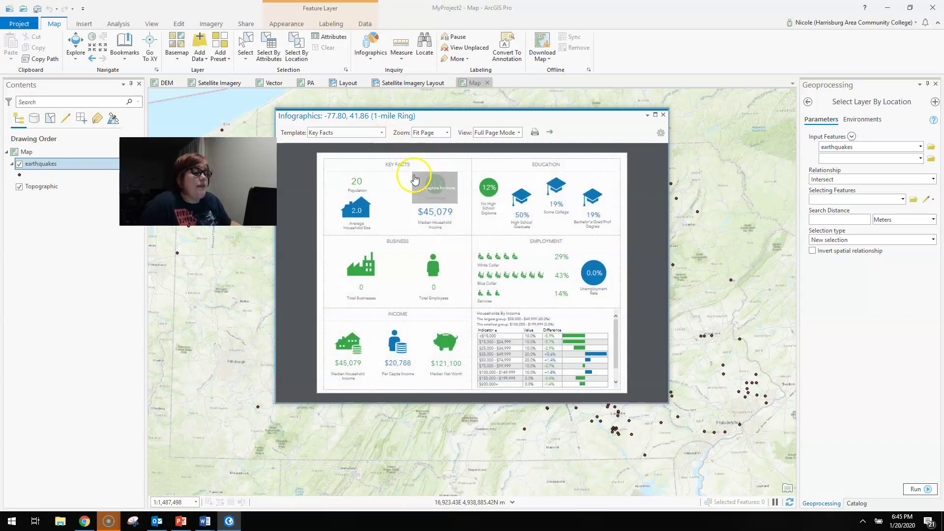
mouse_move(381, 213)
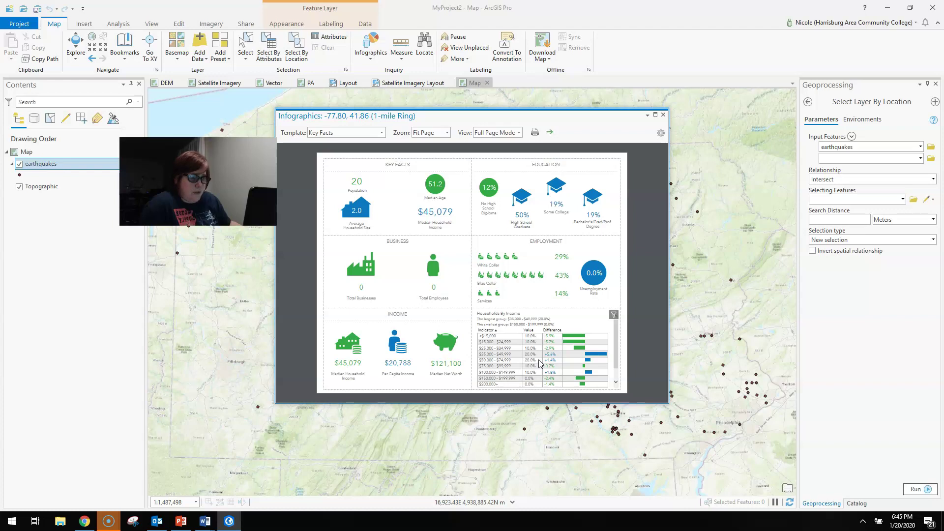
left_click(543, 309)
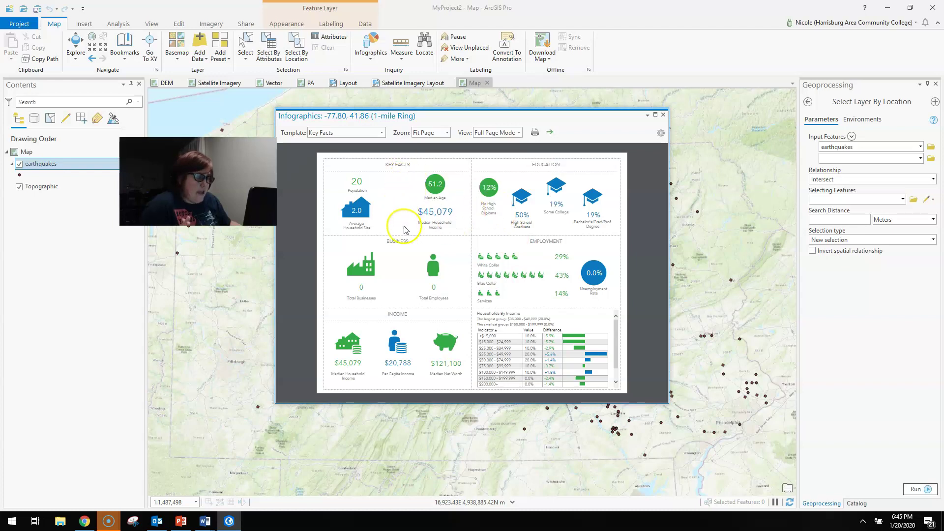
left_click(383, 133)
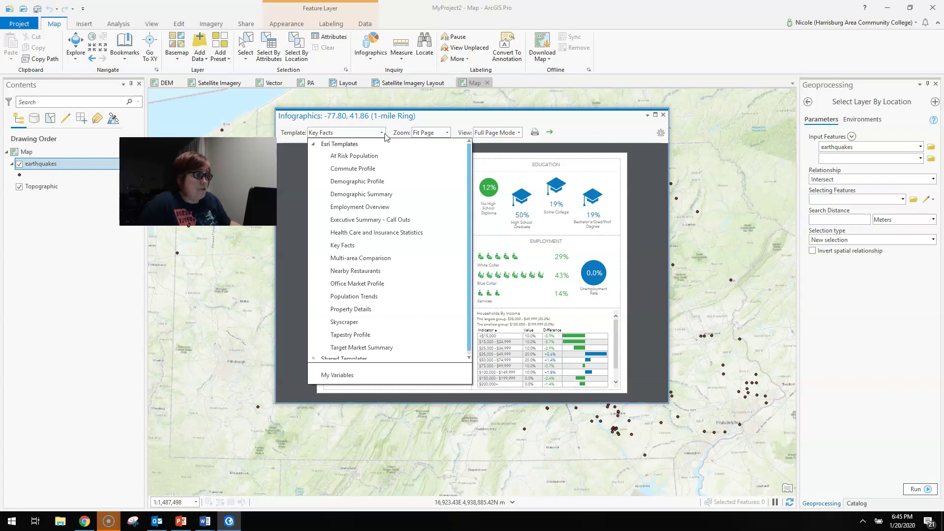
left_click(388, 213)
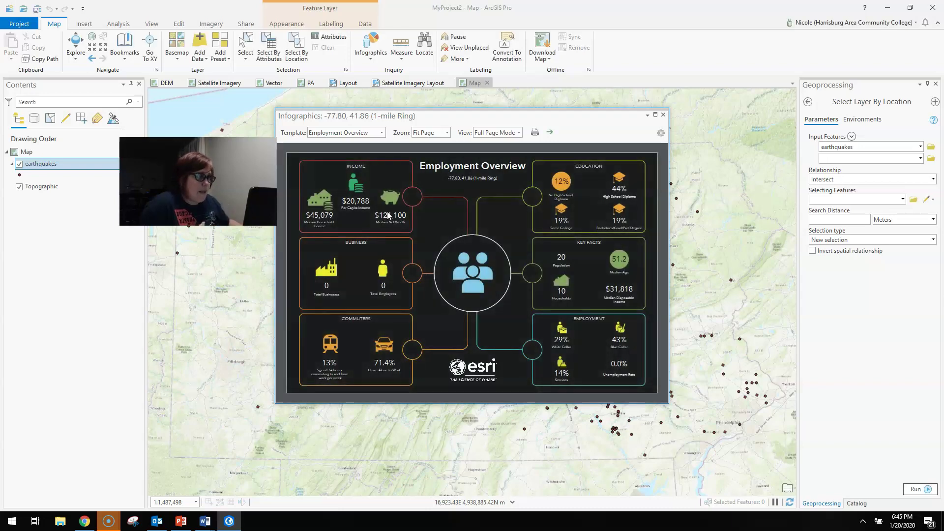
- Review the infographic's export format options, cancel without exporting, and close the infographic
left_click(550, 133)
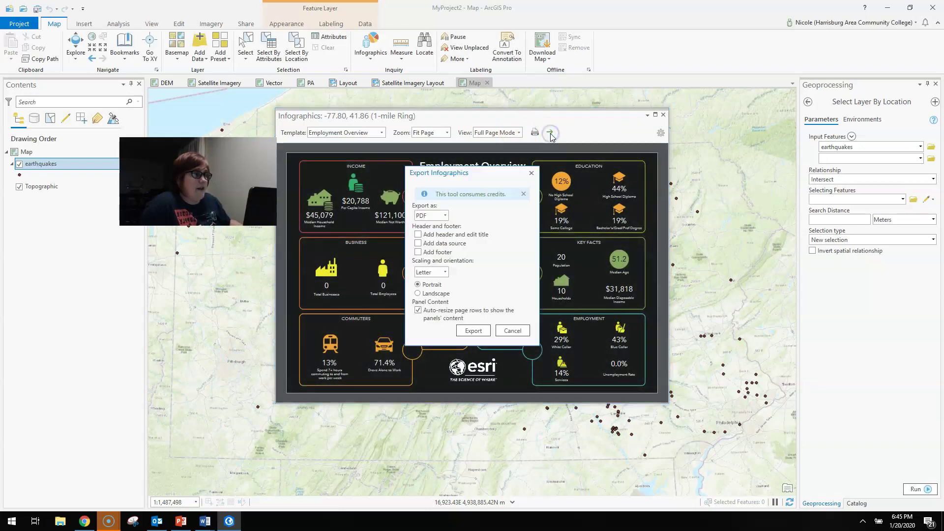
left_click(444, 216)
left_click(475, 215)
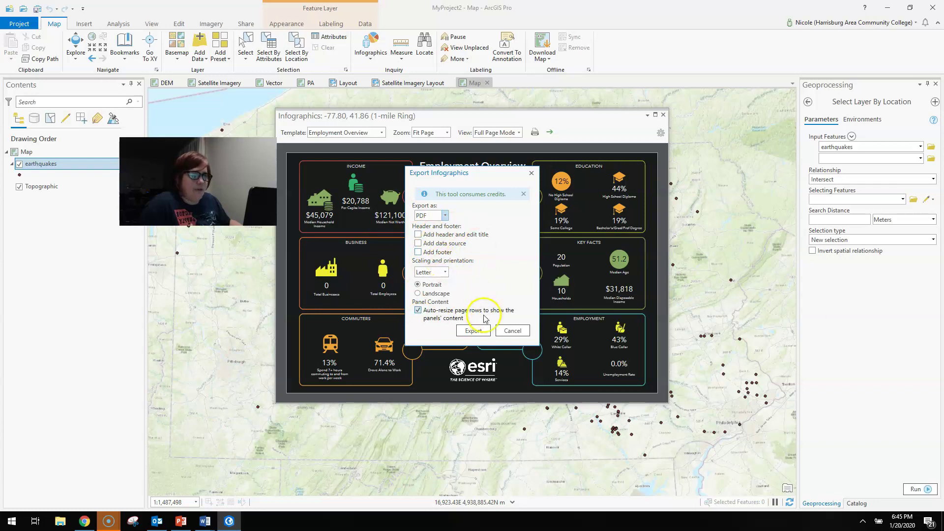
left_click(513, 332)
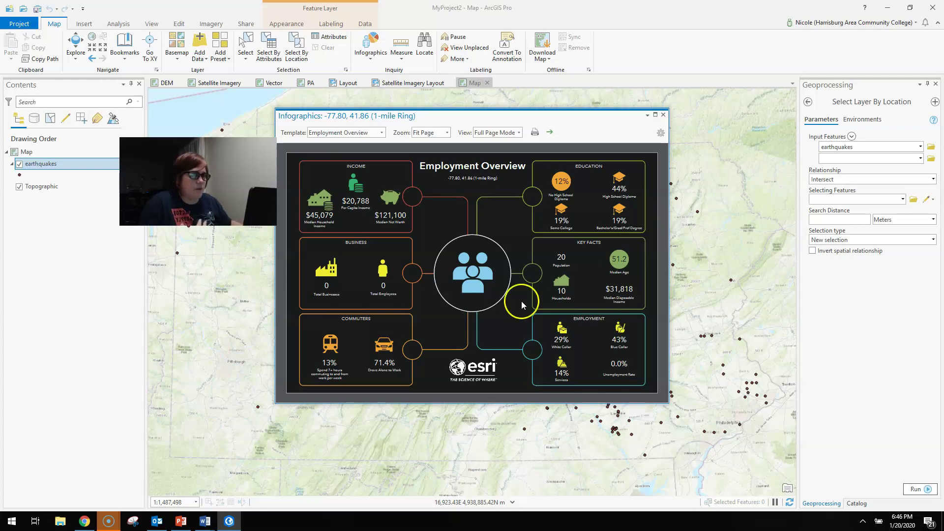
left_click(663, 116)
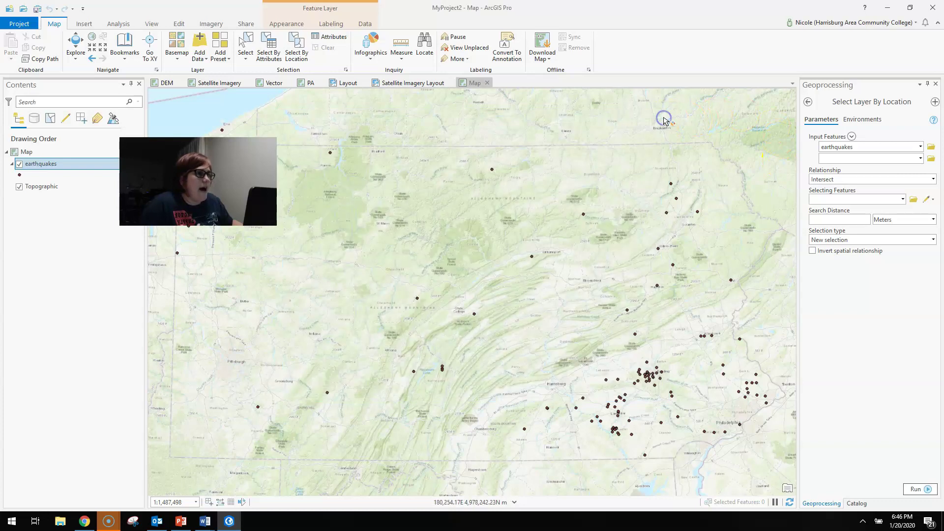
- Review the available Measure tools and open the Locate tool for searching places on the map
left_click(396, 57)
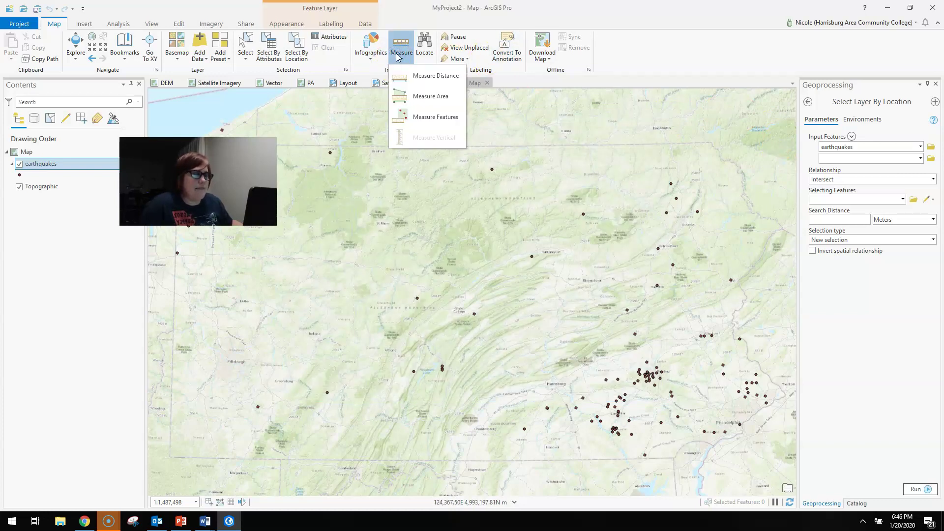
left_click(399, 53)
left_click(421, 49)
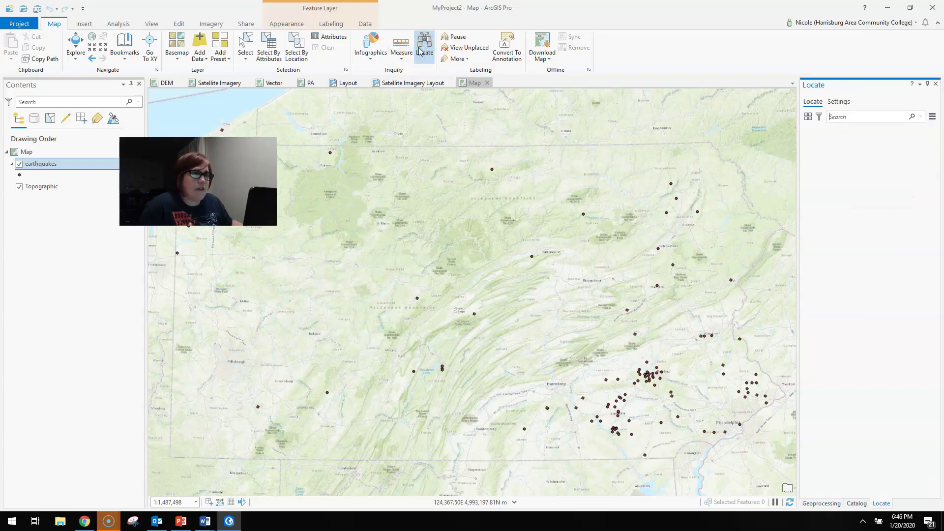
left_click(76, 48)
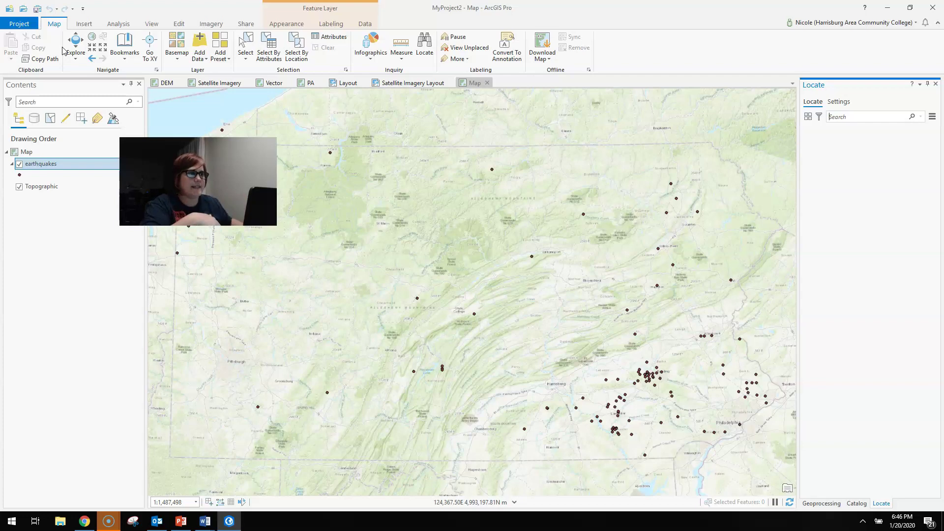
- Add a new map to the project and review the other map, scene and basemap types that can be inserted
left_click(78, 22)
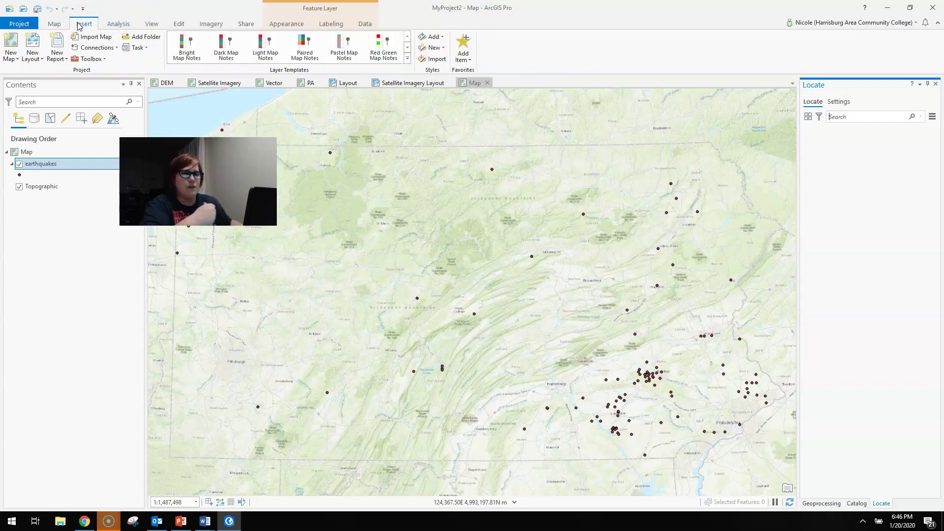
left_click(12, 52)
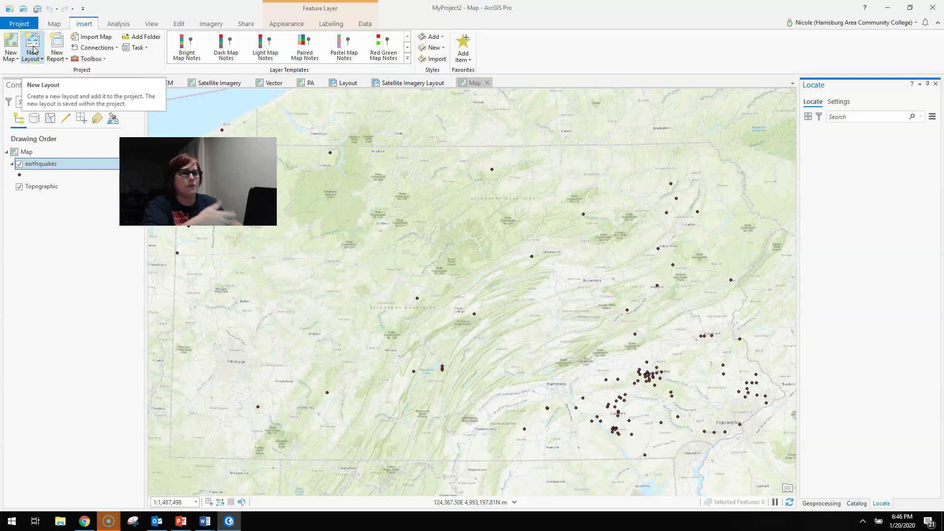
left_click(15, 54)
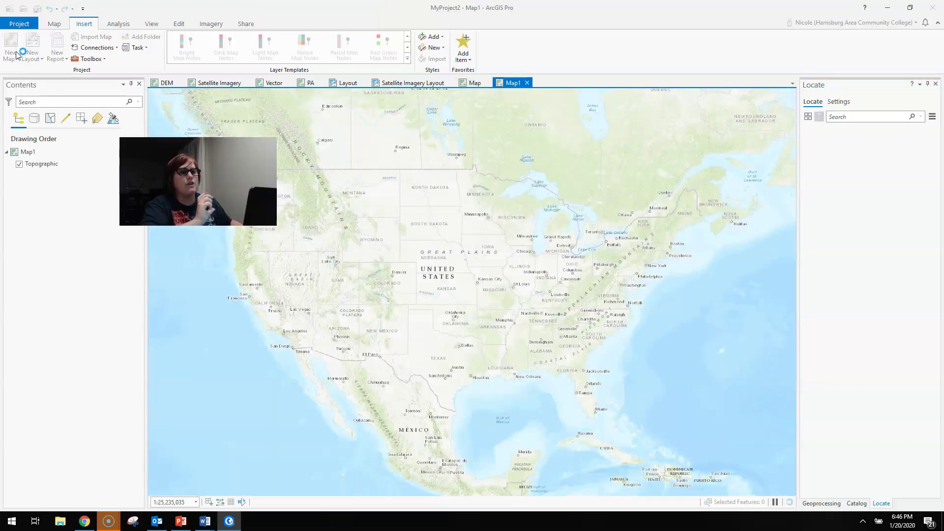
left_click(13, 58)
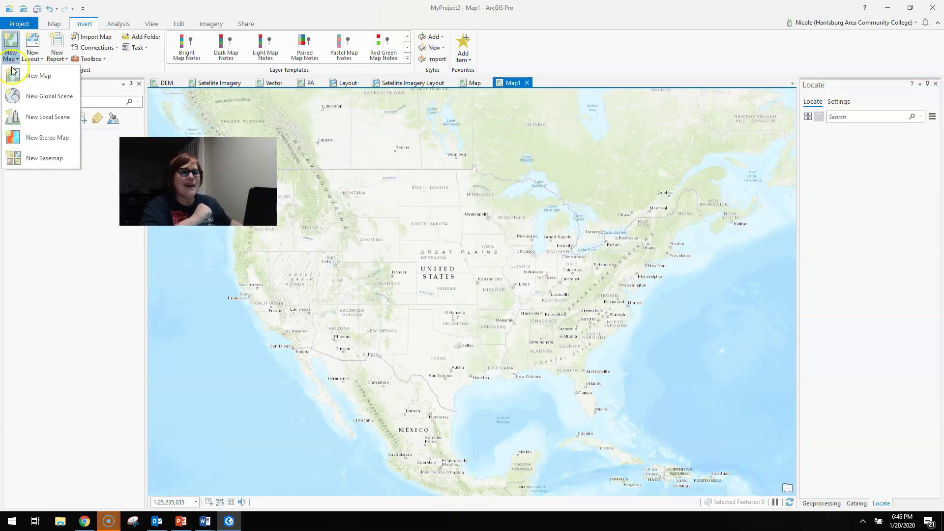
left_click(54, 101)
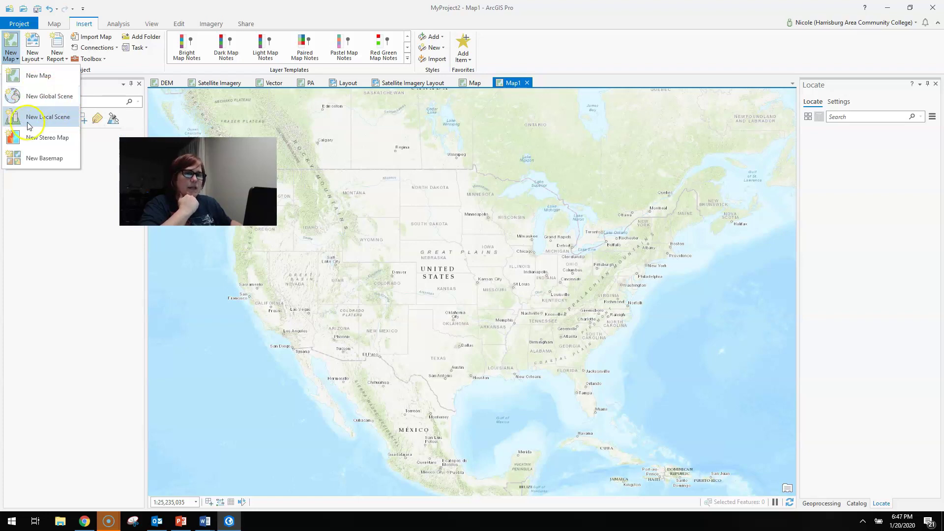
left_click(35, 86)
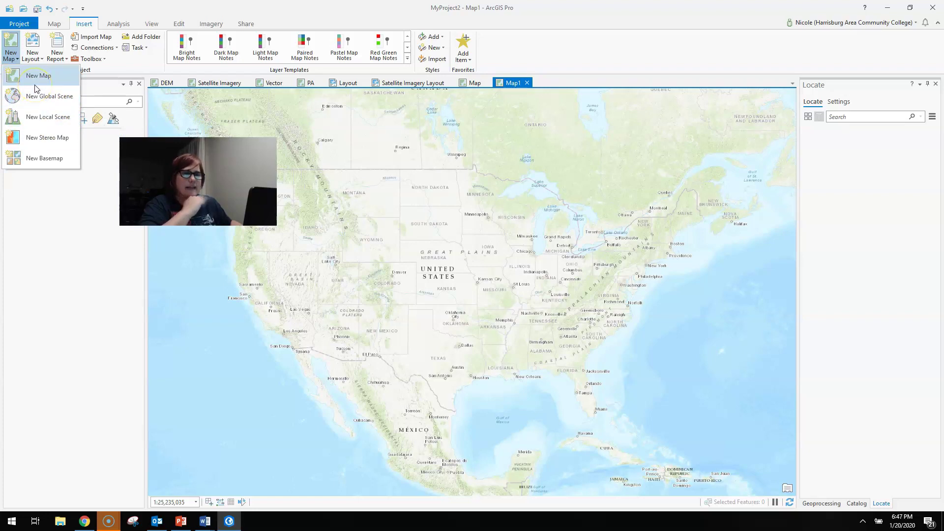
- Review the ANSI, Architectural and ISO page sizes and the custom page options for a new layout without creating one
left_click(41, 59)
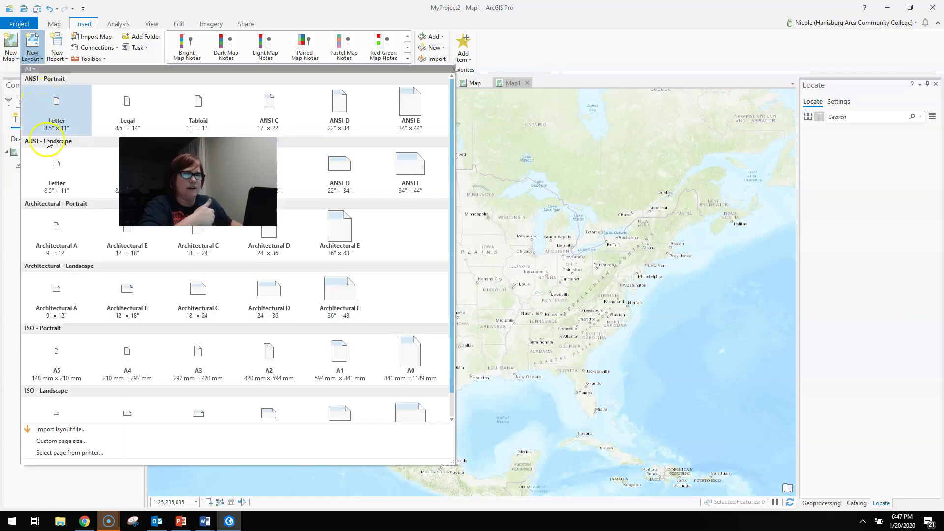
left_click(268, 347)
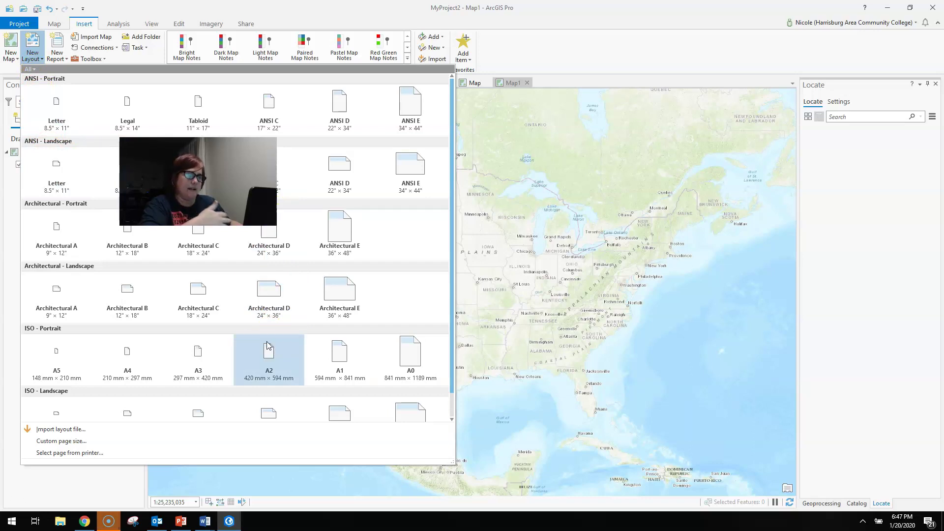
left_click(82, 442)
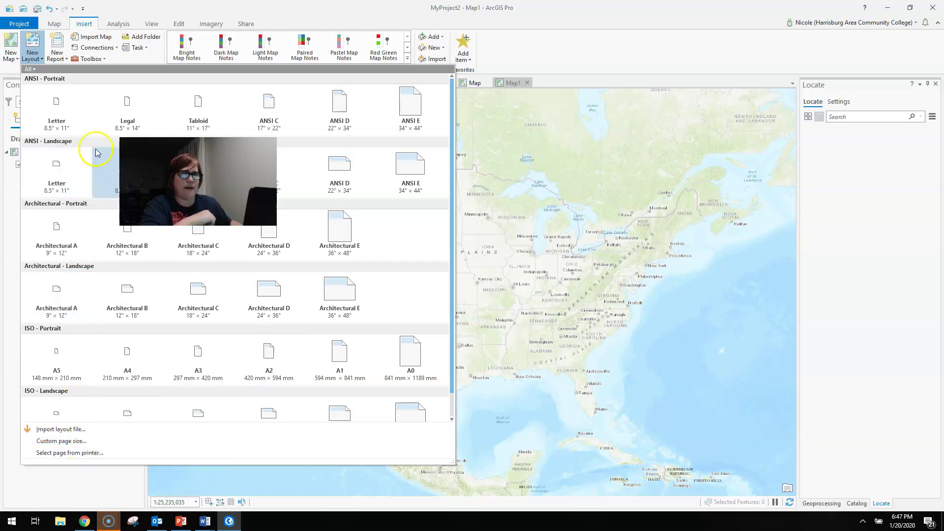
left_click(159, 17)
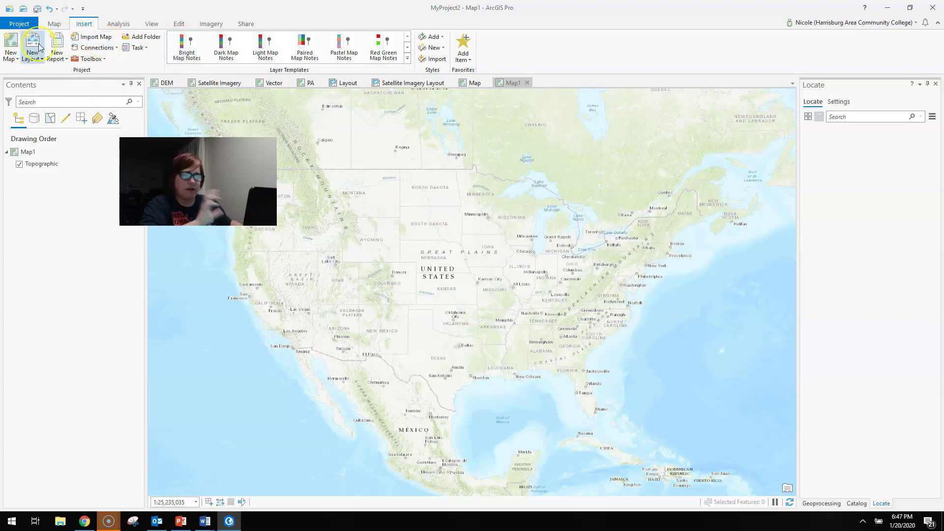
- Open the geoprocessing tools and look through the favorite tools, the full list of toolboxes and the portal tools
left_click(115, 26)
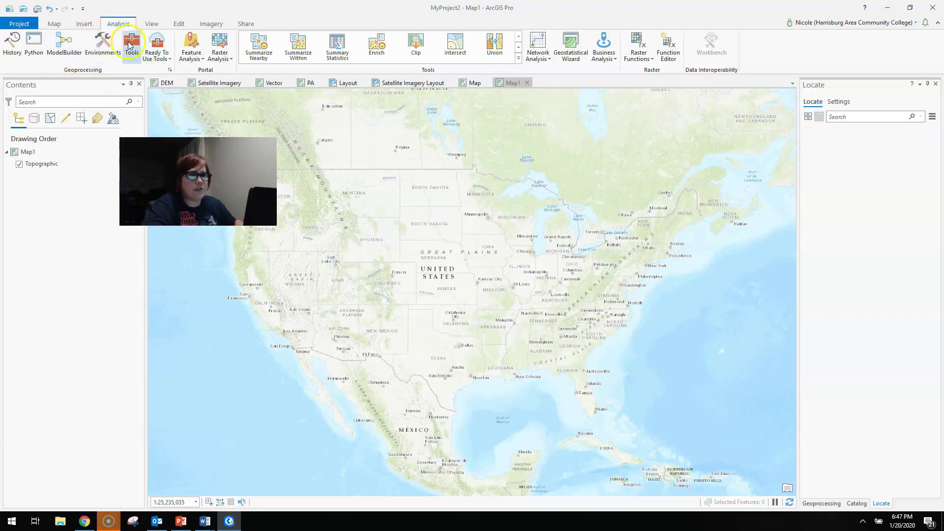
left_click(130, 46)
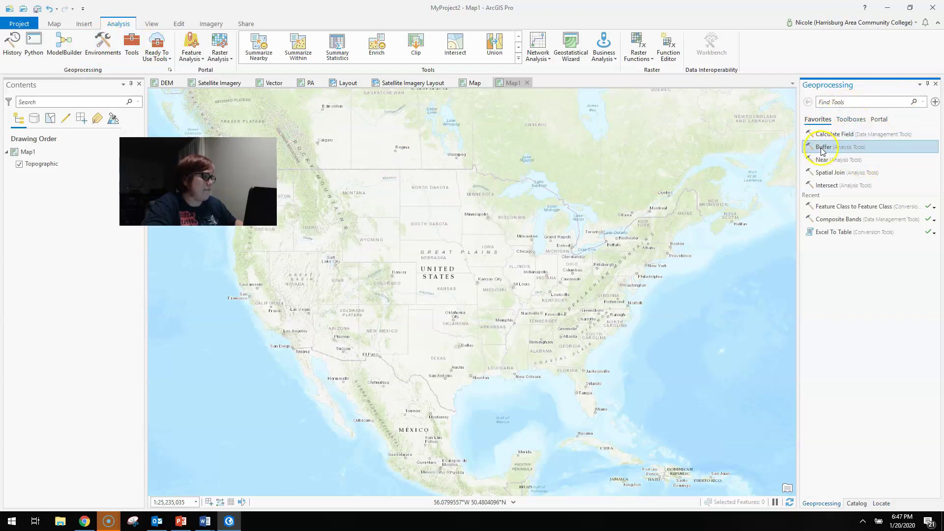
left_click(849, 120)
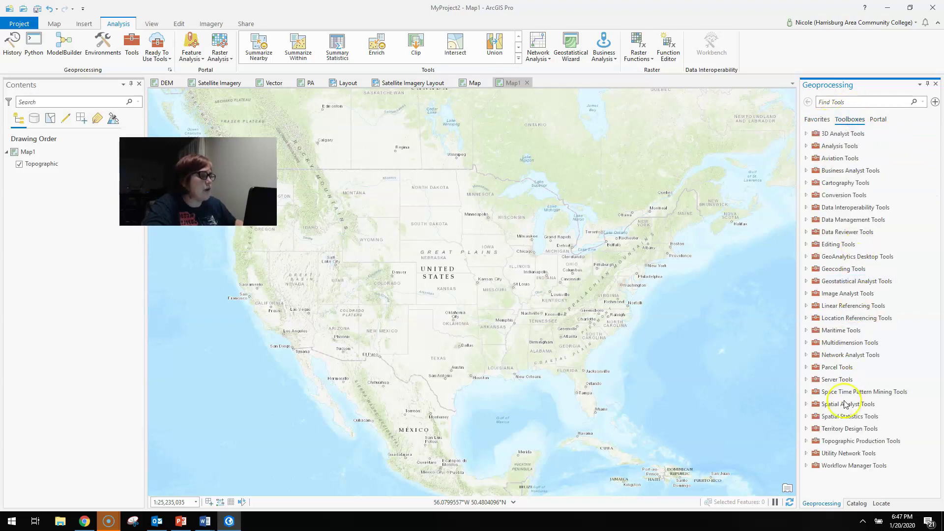
left_click(816, 120)
left_click(848, 119)
left_click(878, 120)
left_click(851, 120)
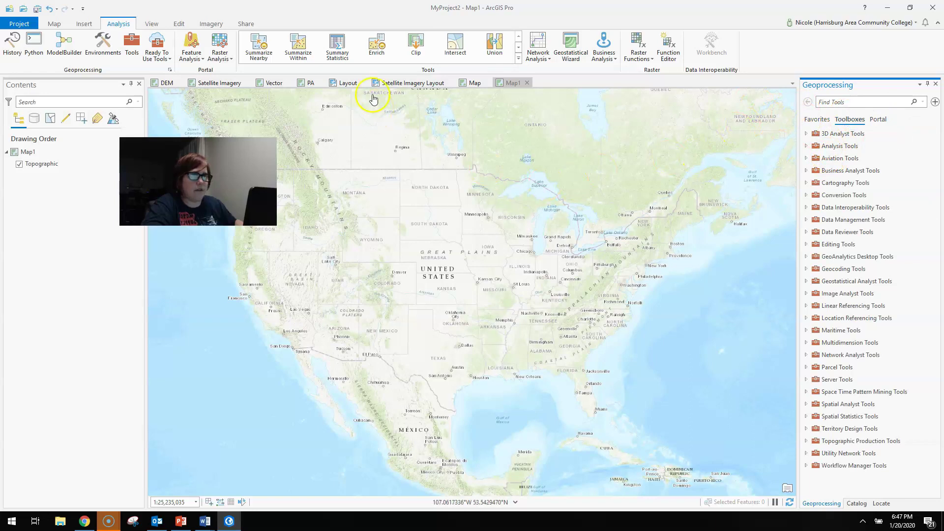
- Review the Ready To Use elevation and hydrology tools, including Viewshed, and check the portal Feature Analysis tools
left_click(156, 49)
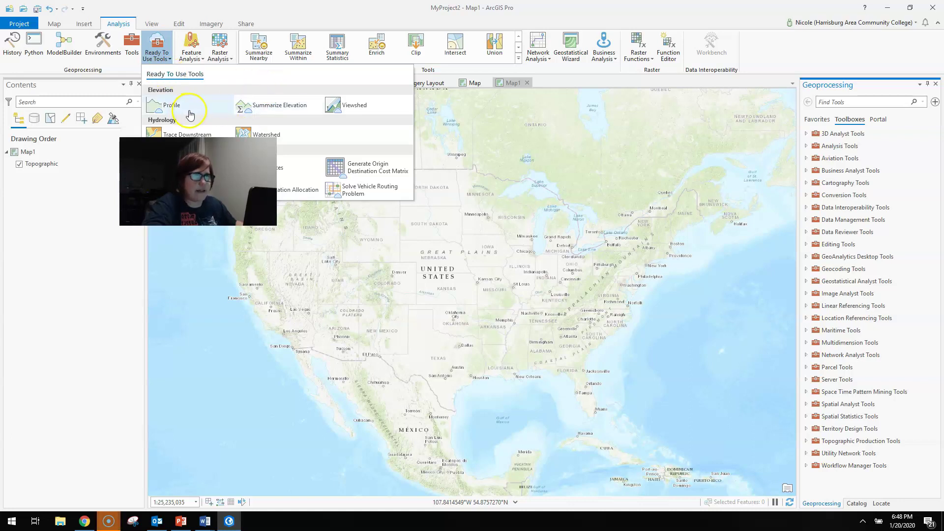
left_click(345, 113)
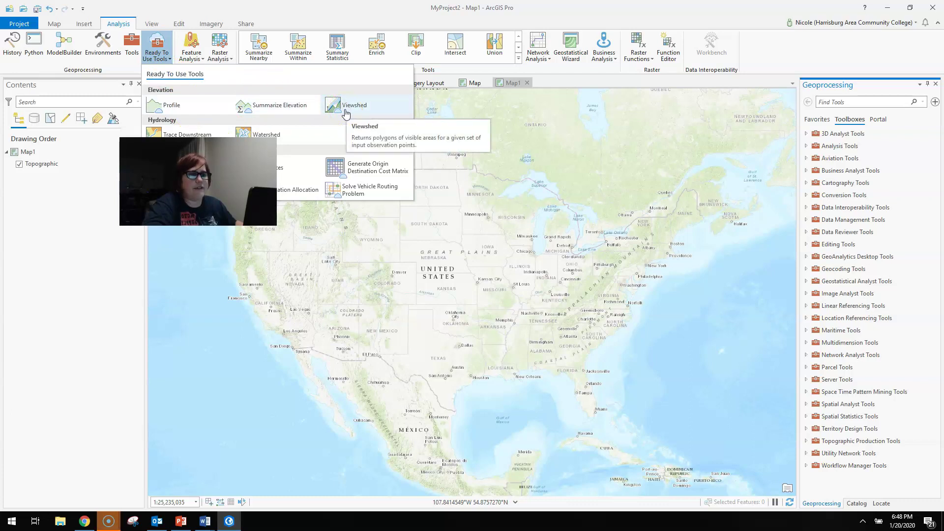
left_click(200, 63)
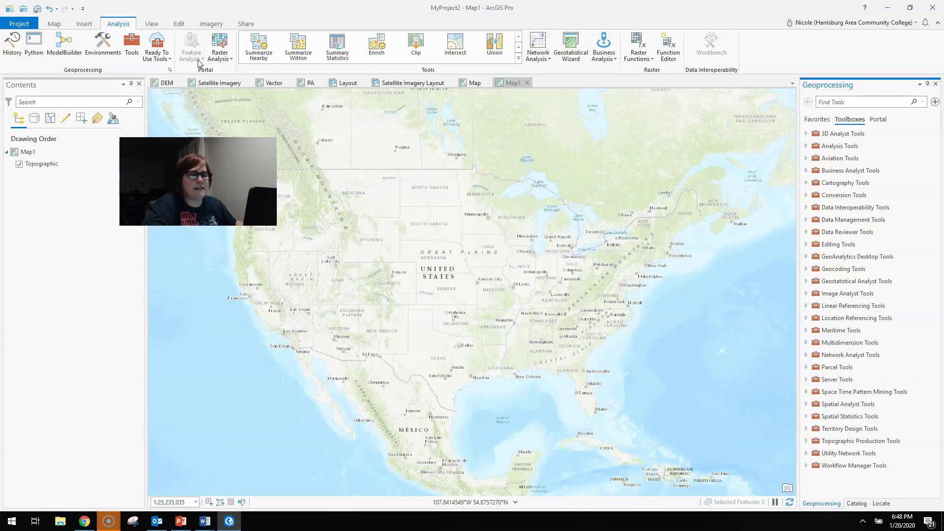
left_click(185, 47)
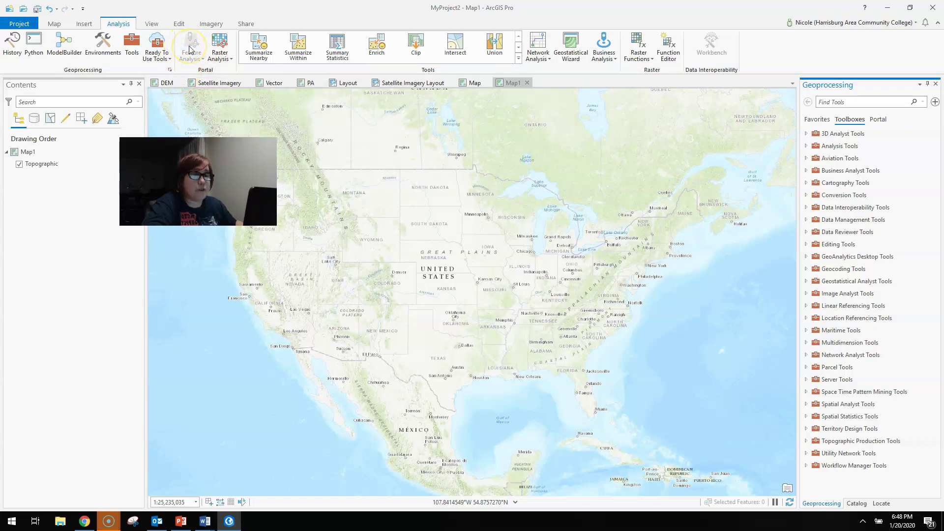
- Check whether portal analysis tools are available for the Vector map's bridges, state roads and county layers and the Satellite Imagery map's Landsat_Comp layer
left_click(275, 83)
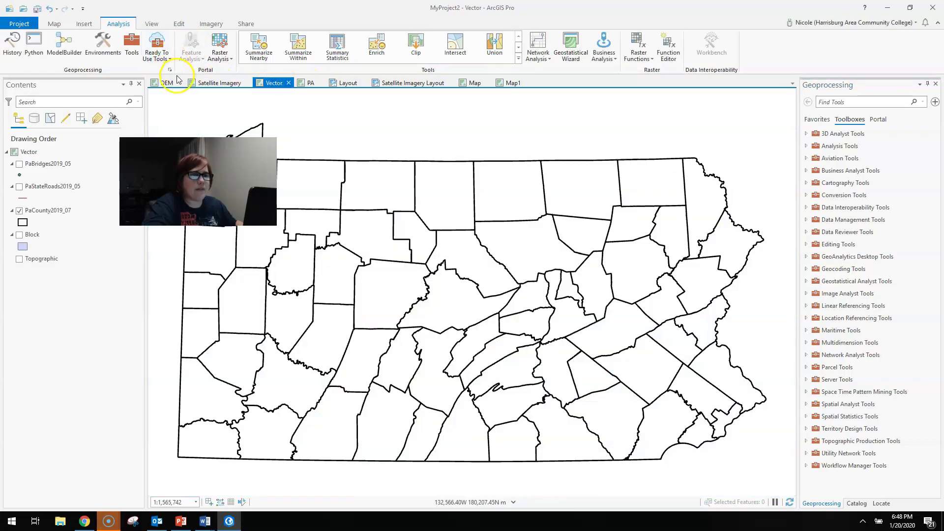
left_click(32, 163)
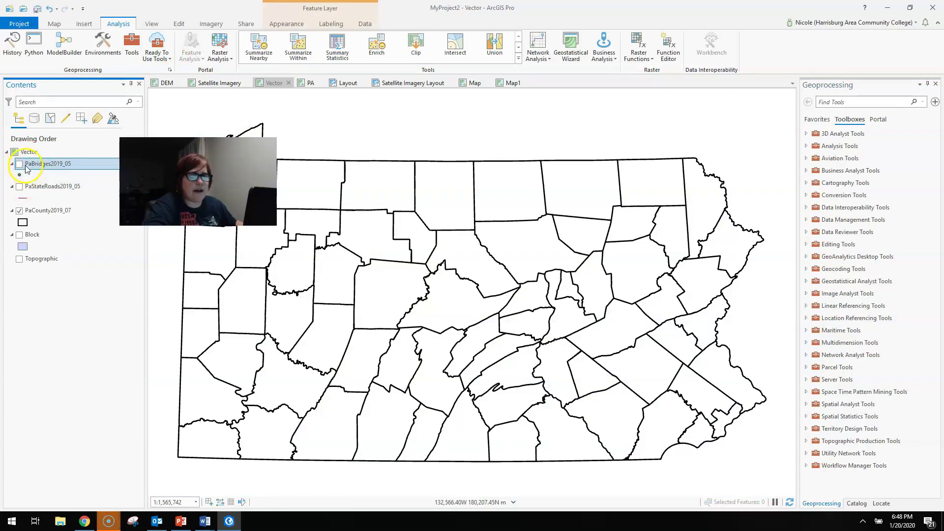
left_click(60, 186)
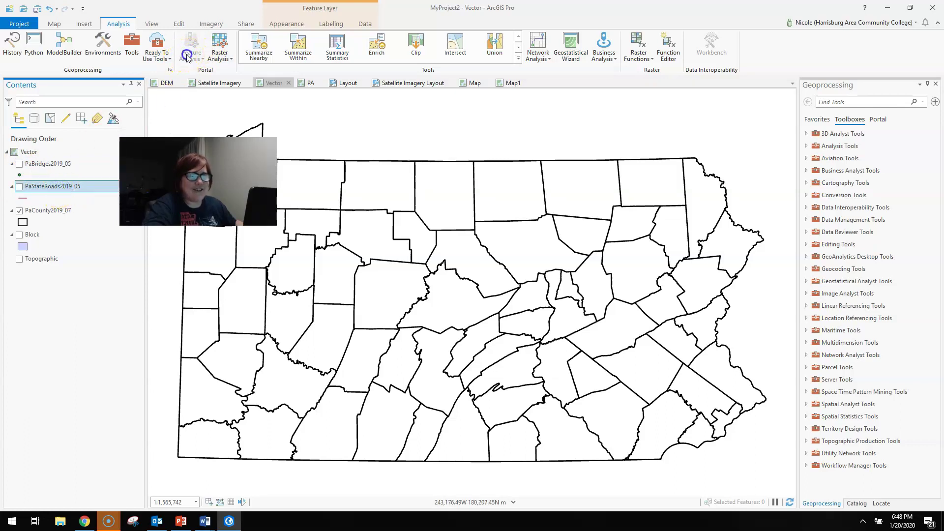
left_click(66, 210)
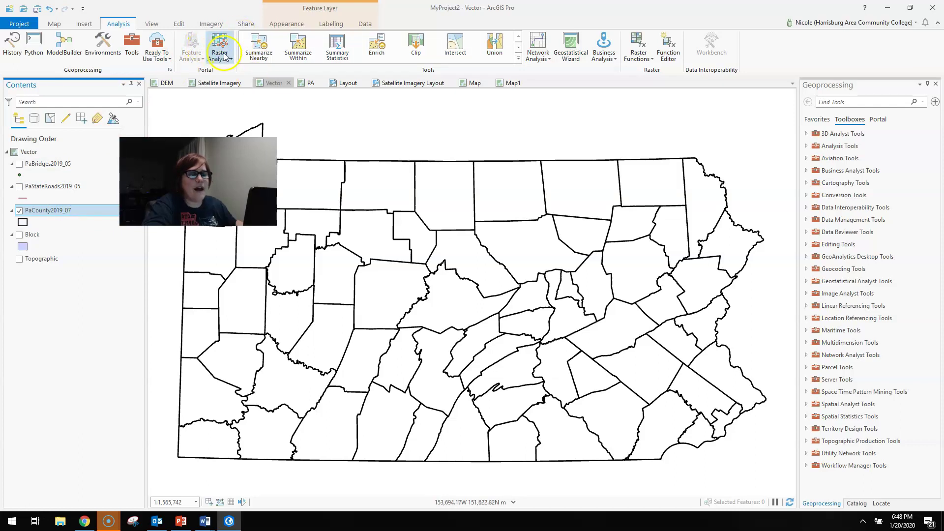
left_click(233, 84)
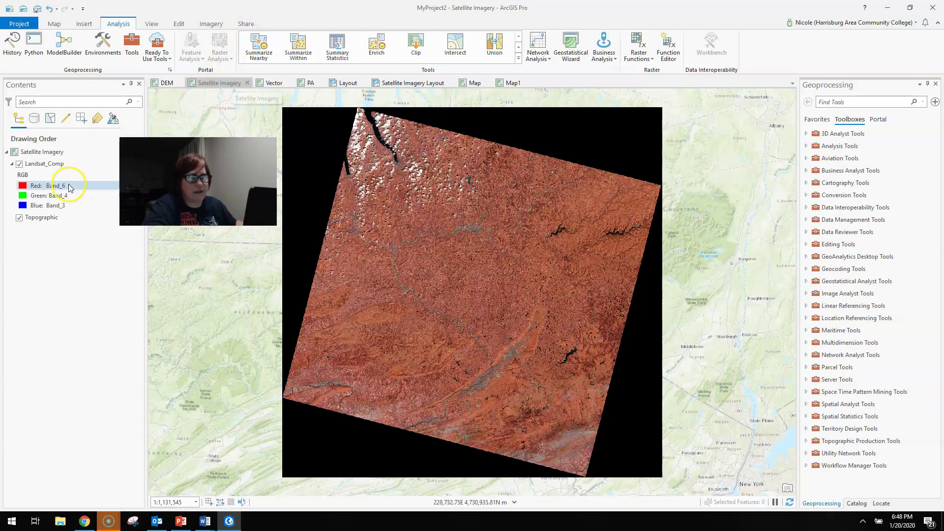
left_click(17, 162)
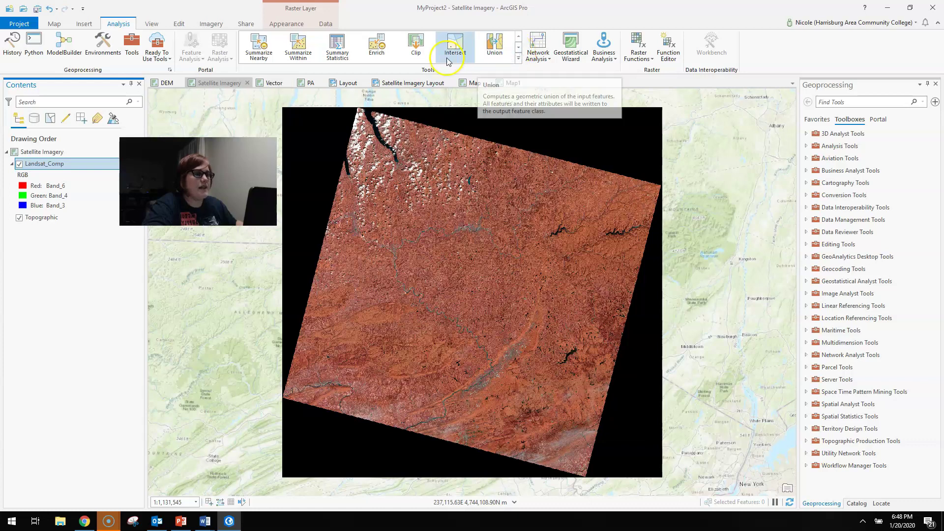
- Switch to the Vector map, open the Enrich tool and start adding variables to it
left_click(388, 58)
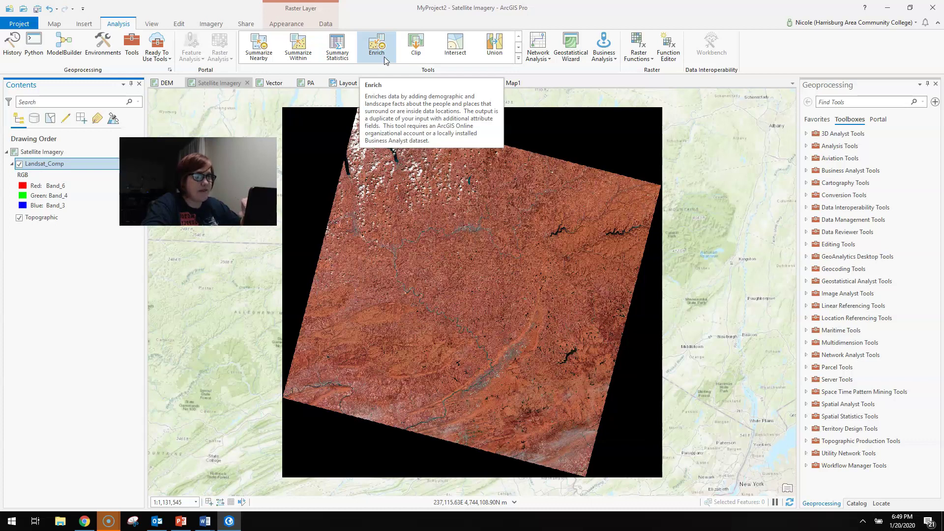
left_click(304, 83)
left_click(272, 83)
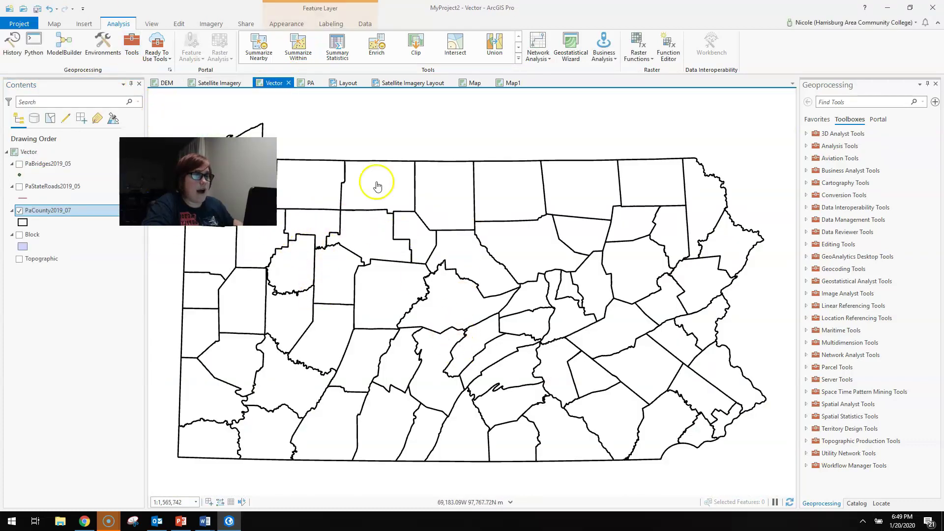
left_click(380, 56)
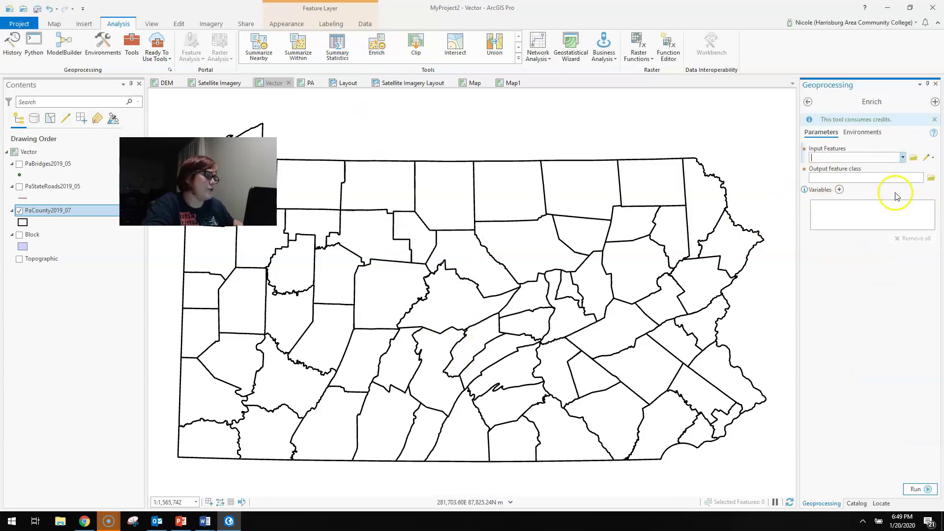
left_click(839, 190)
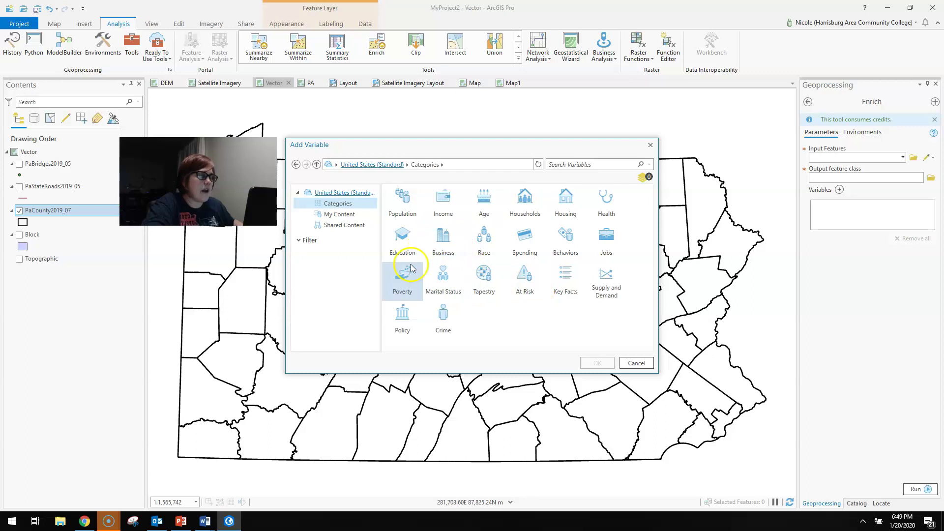
- Browse the Historical Population variables in the Population category, return to all categories and dismiss the variable chooser without adding any
left_click(412, 211)
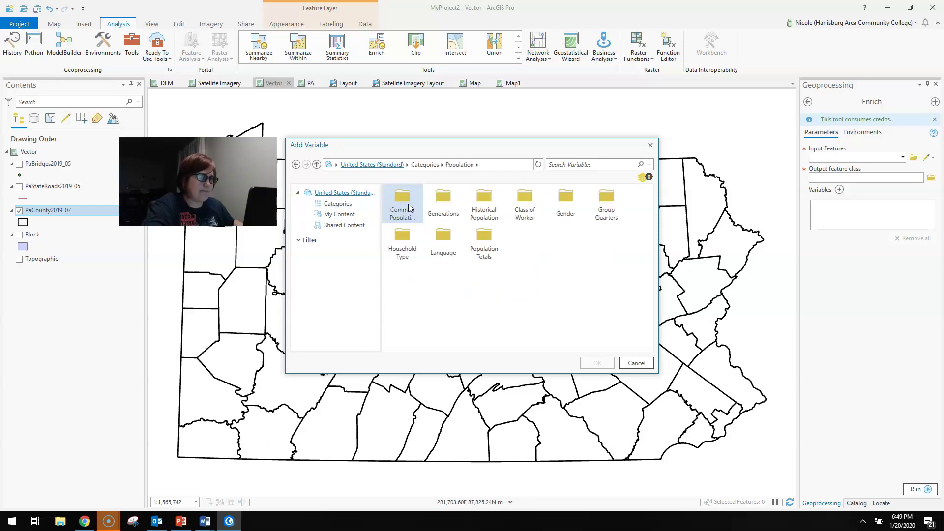
left_click(481, 209)
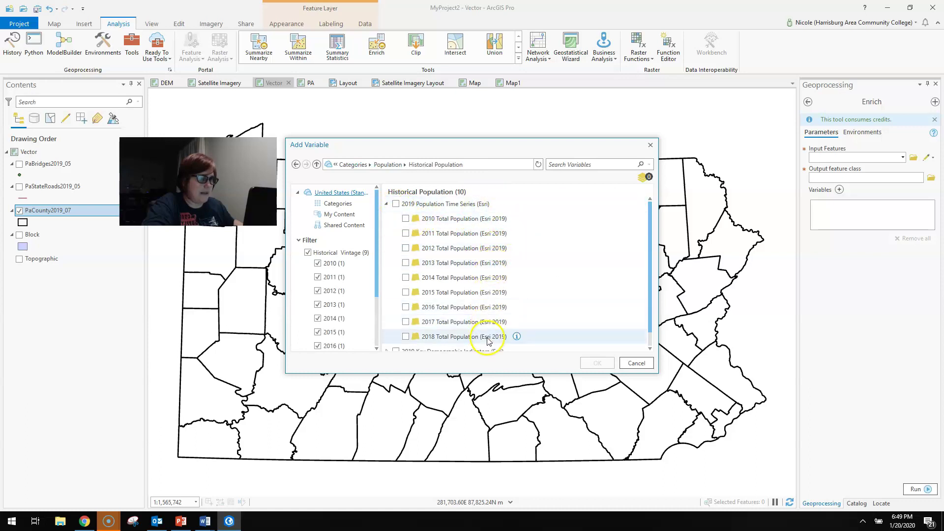
scroll(504, 295, "down", 1)
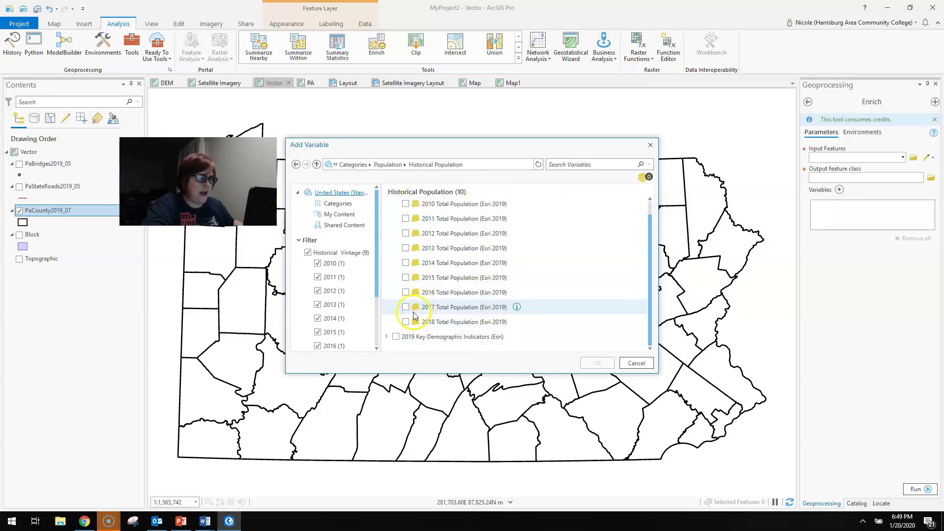
scroll(412, 230, "up", 1)
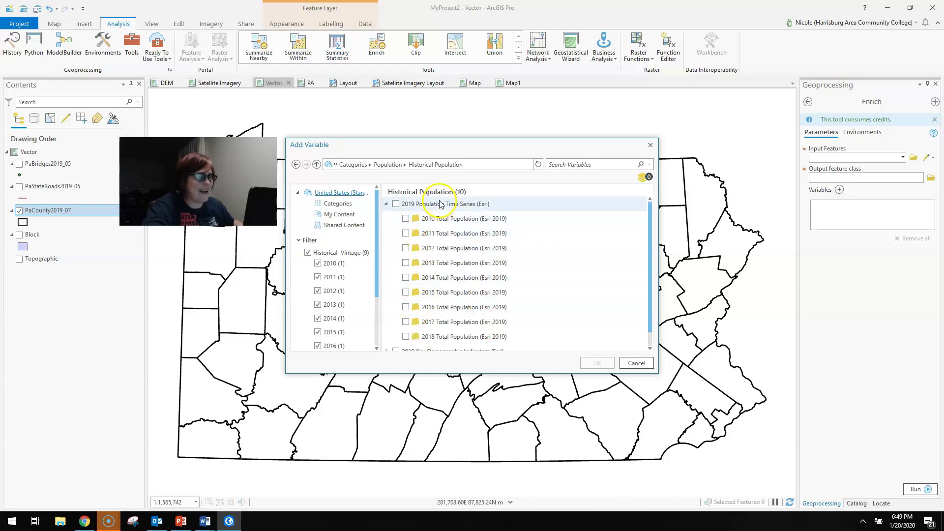
left_click(387, 165)
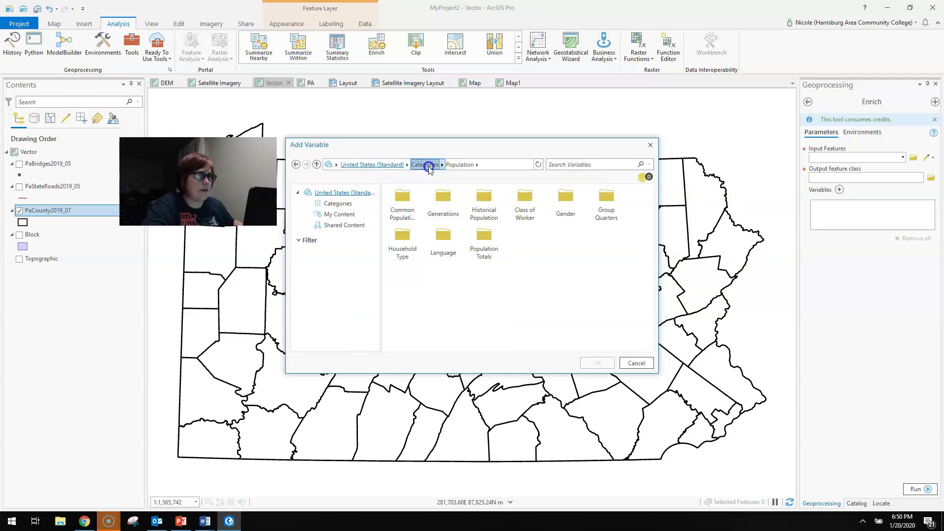
left_click(424, 164)
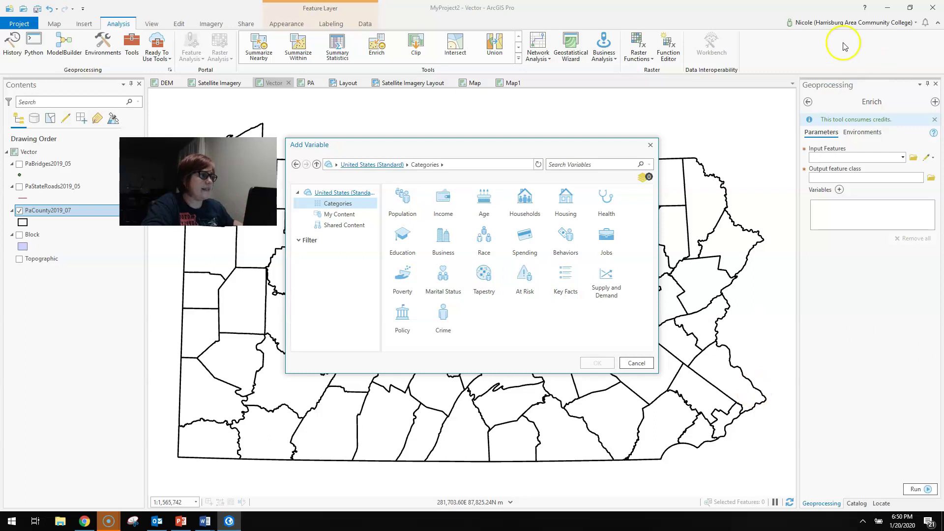
left_click(653, 144)
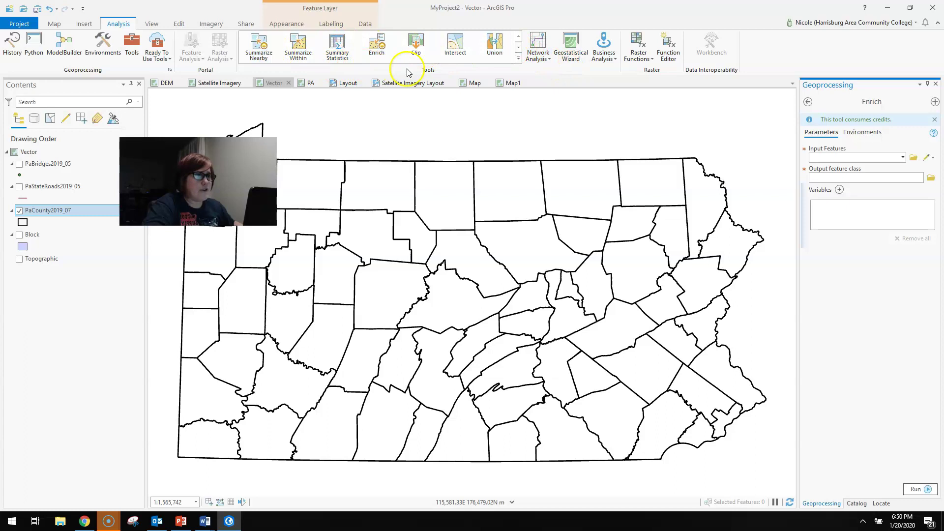
- Look through the additional analysis tools, including Spatial Join, Kernel Density and Buffer
left_click(519, 49)
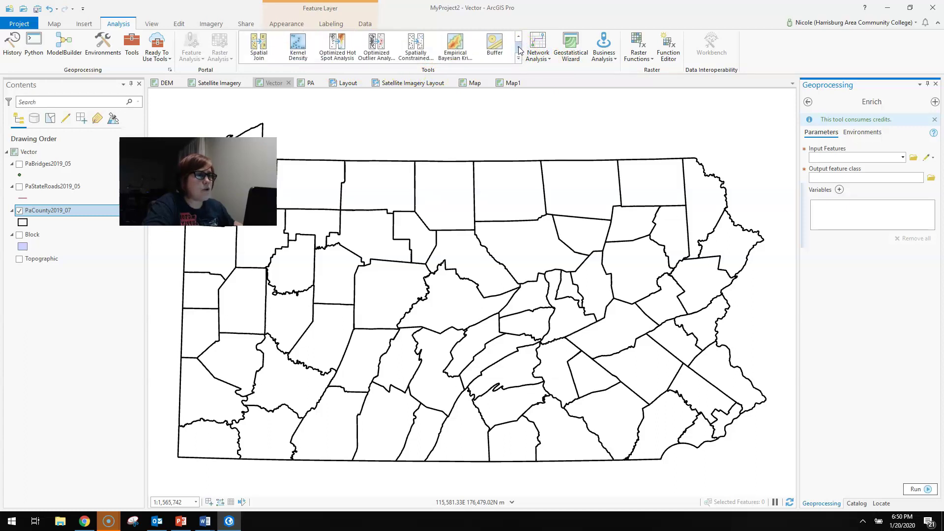
left_click(518, 36)
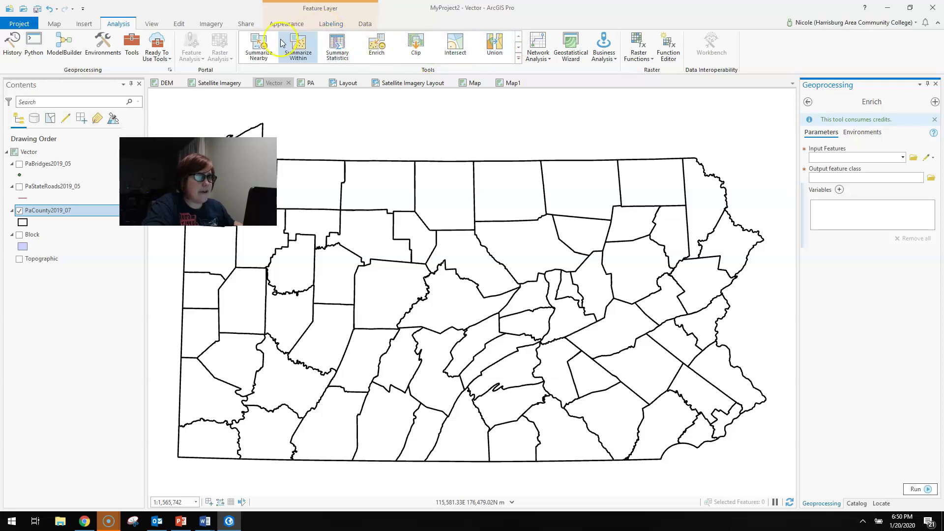
- Reset the application panes to the default mapping arrangement
left_click(151, 24)
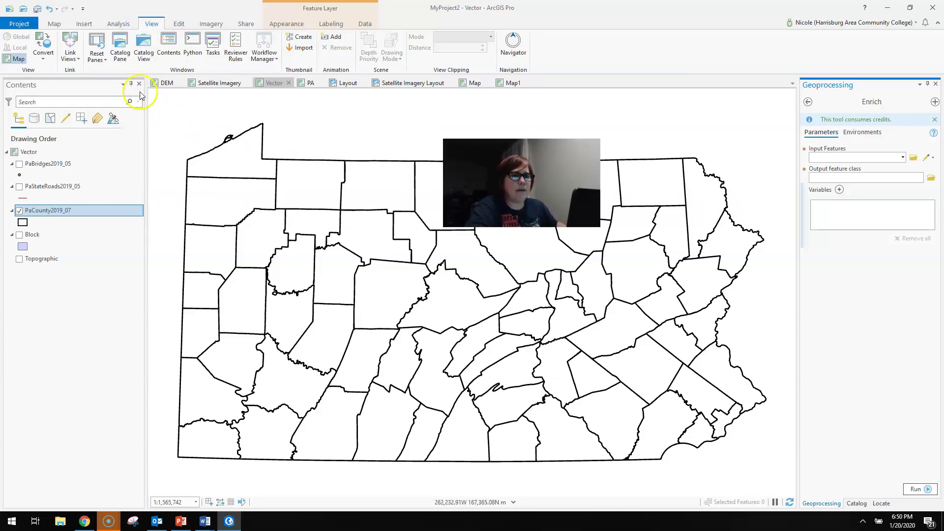
left_click(99, 56)
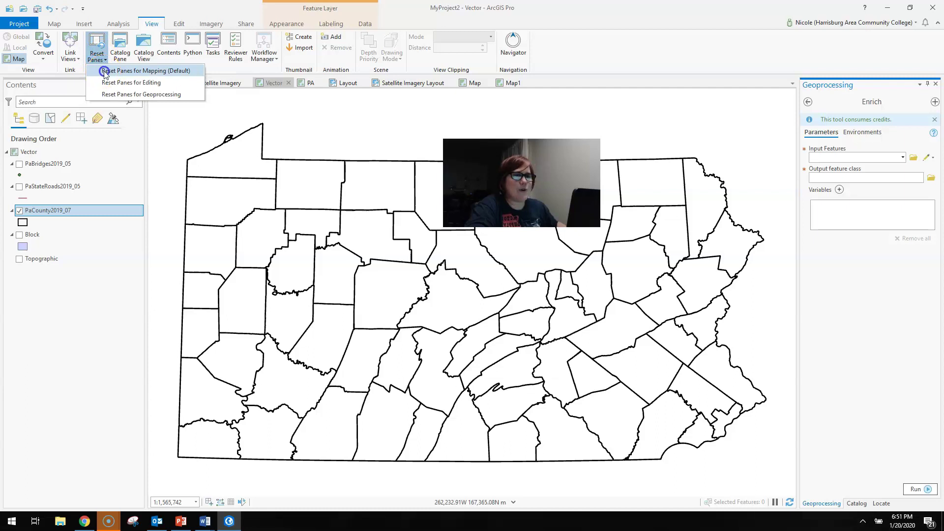
left_click(105, 71)
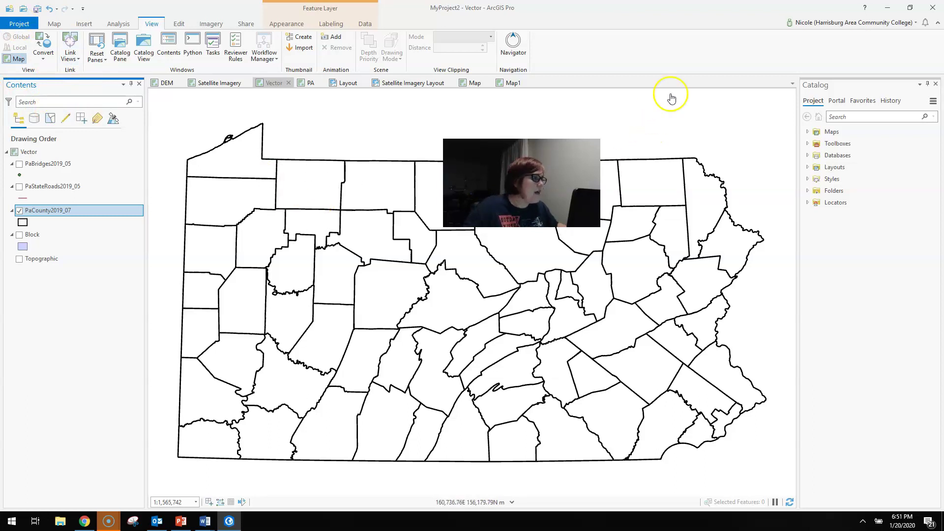
- Expand the project's Folders in the Catalog pane and select the MyProject2 folder connection
left_click(827, 145)
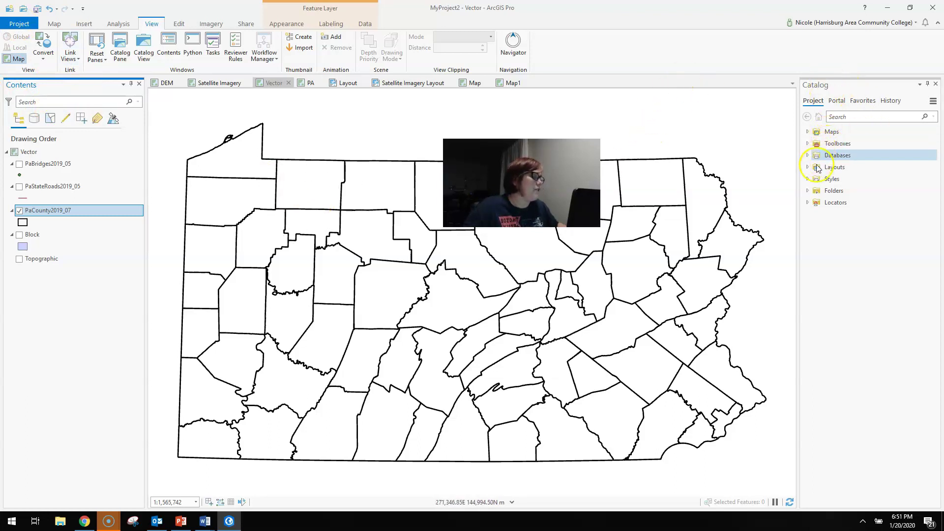
left_click(807, 190)
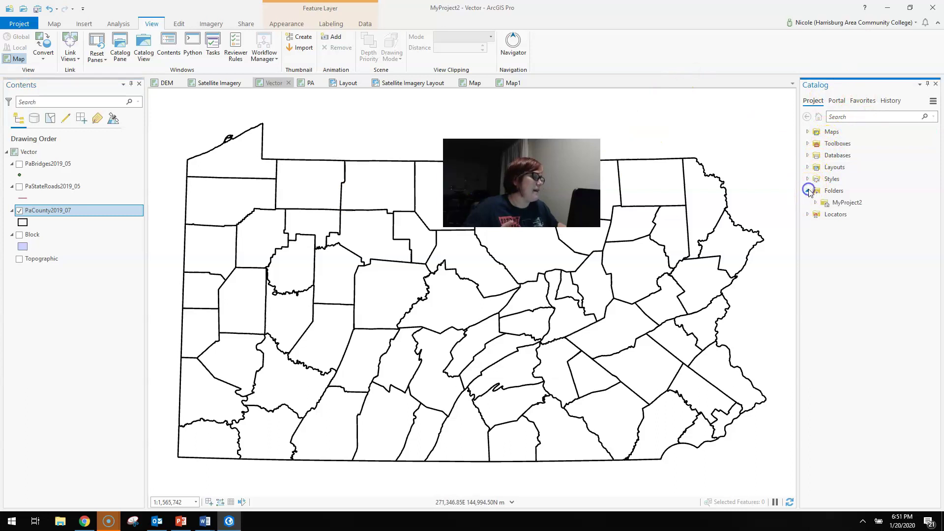
left_click(829, 205)
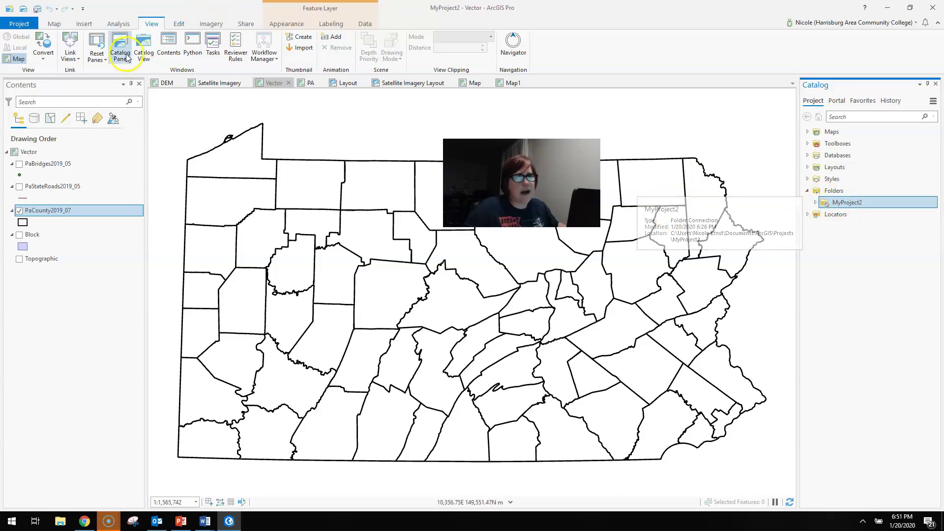
- Show the Catalog pane, open the Catalog view to examine the project items, and close that view
left_click(99, 54)
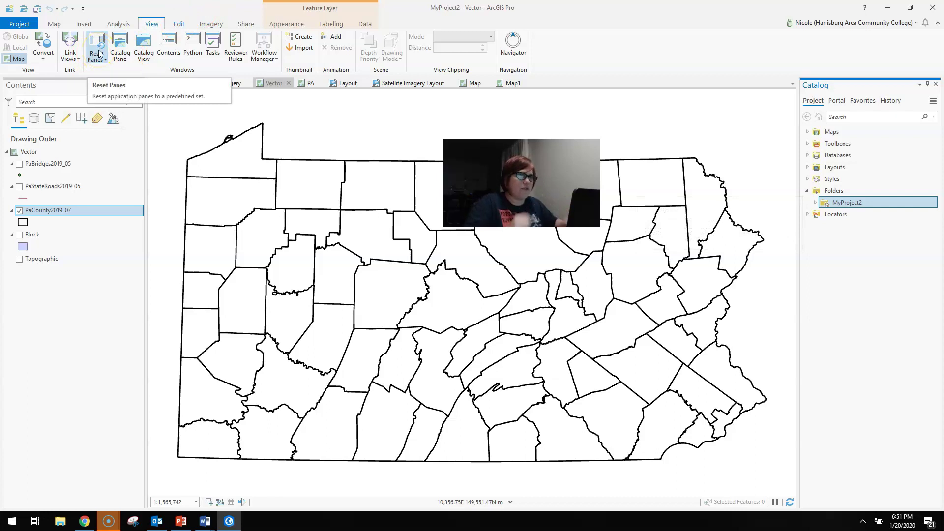
left_click(115, 54)
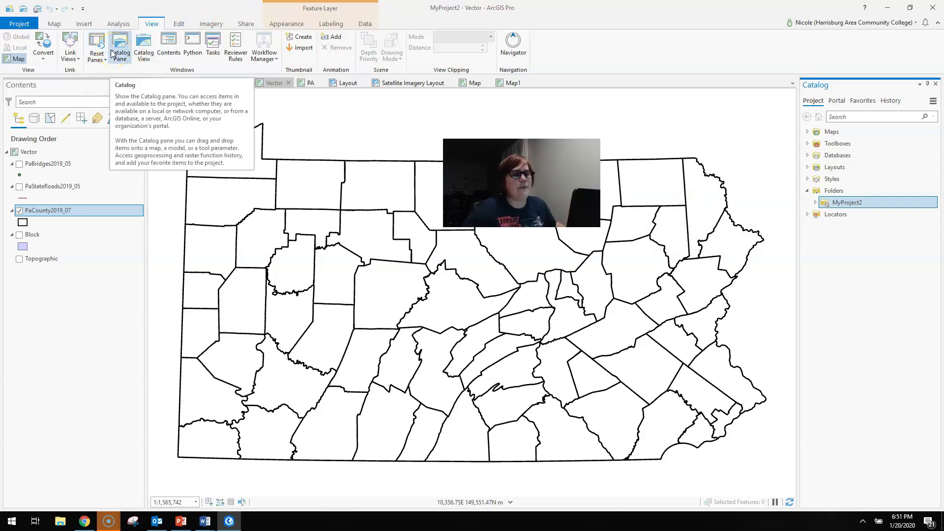
left_click(117, 54)
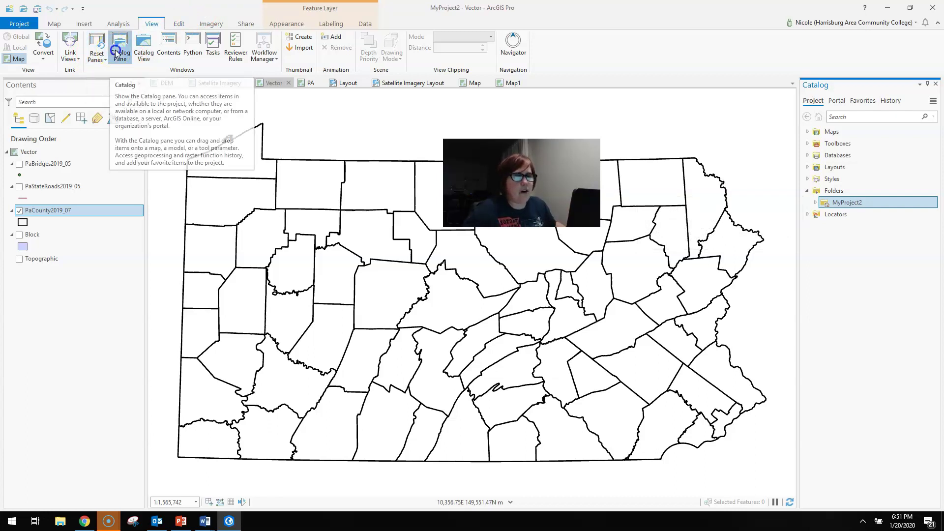
left_click(144, 49)
left_click(418, 127)
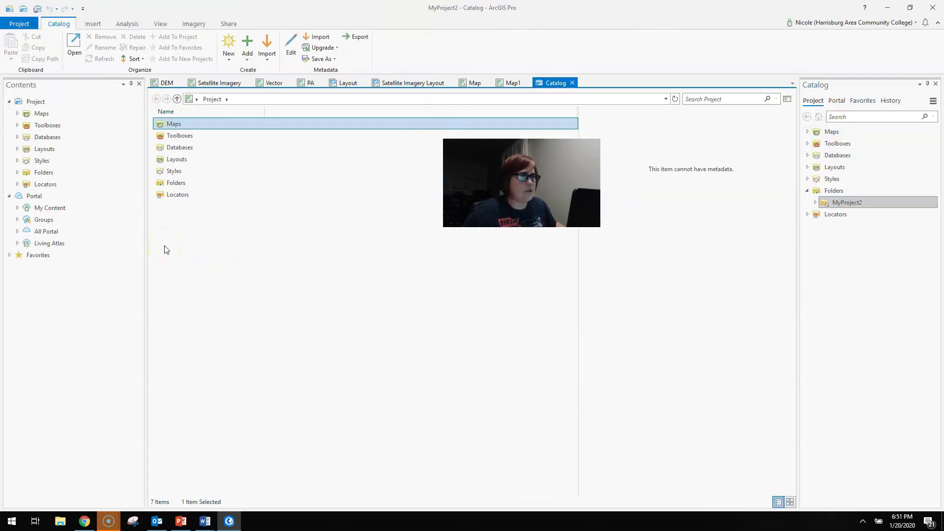
left_click(572, 85)
- Close the Contents pane and restore it with the view's window options
left_click(155, 24)
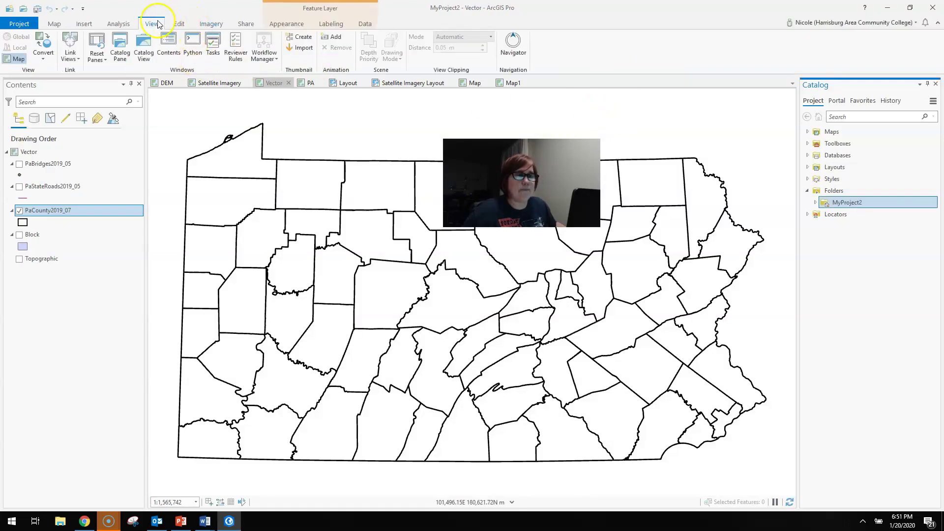
left_click(165, 49)
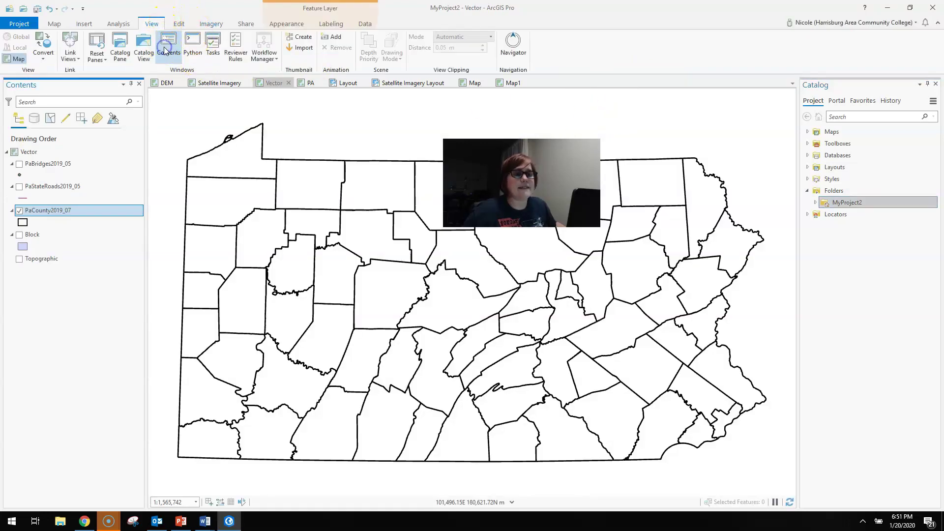
left_click(141, 85)
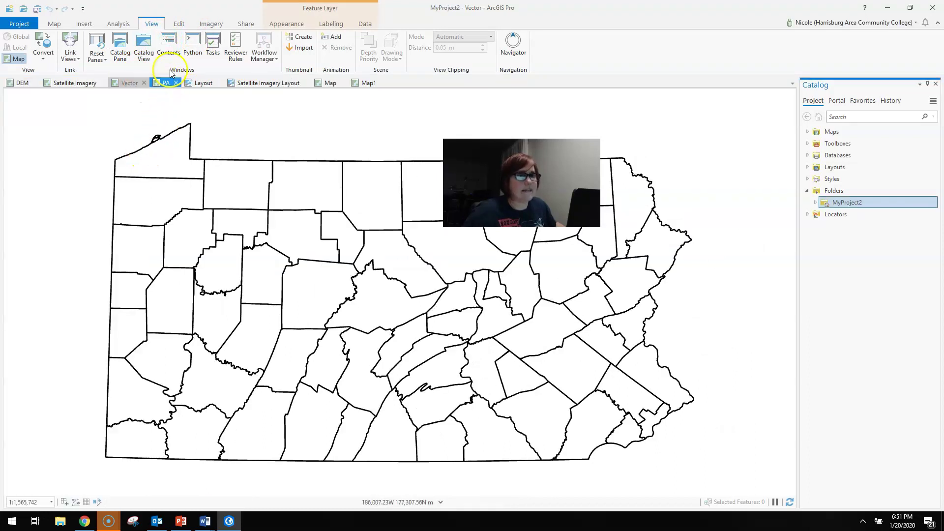
left_click(177, 45)
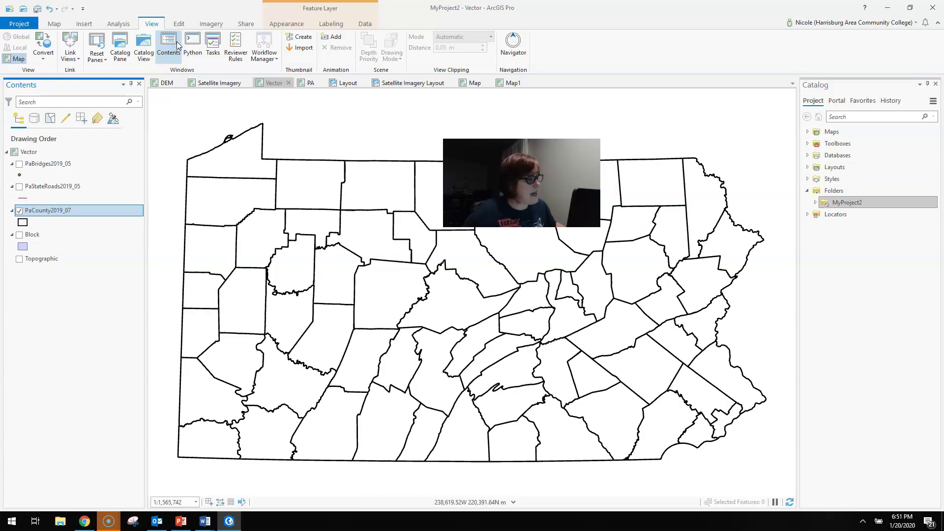
- Show the on-map Navigator with its full control, rotate and pan the Vector map with it, and hide the Navigator
left_click(518, 50)
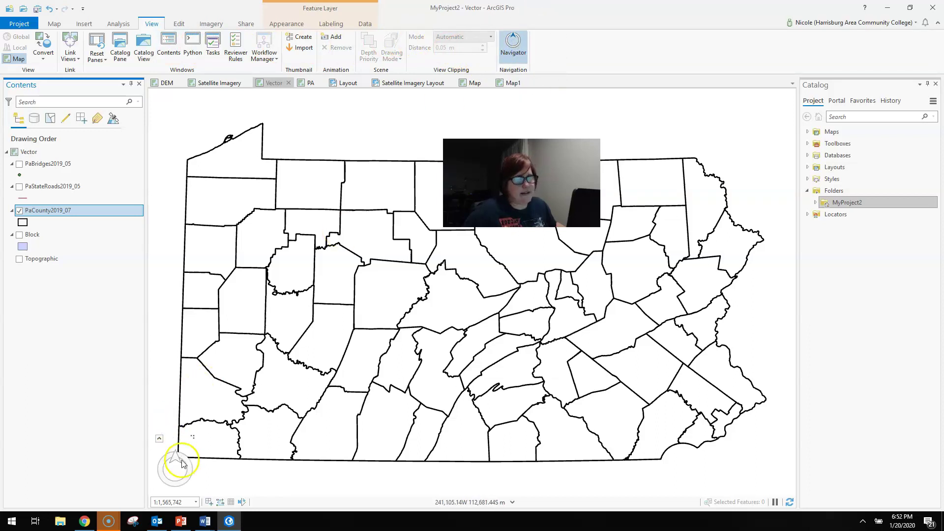
left_click_drag(179, 460, 183, 445)
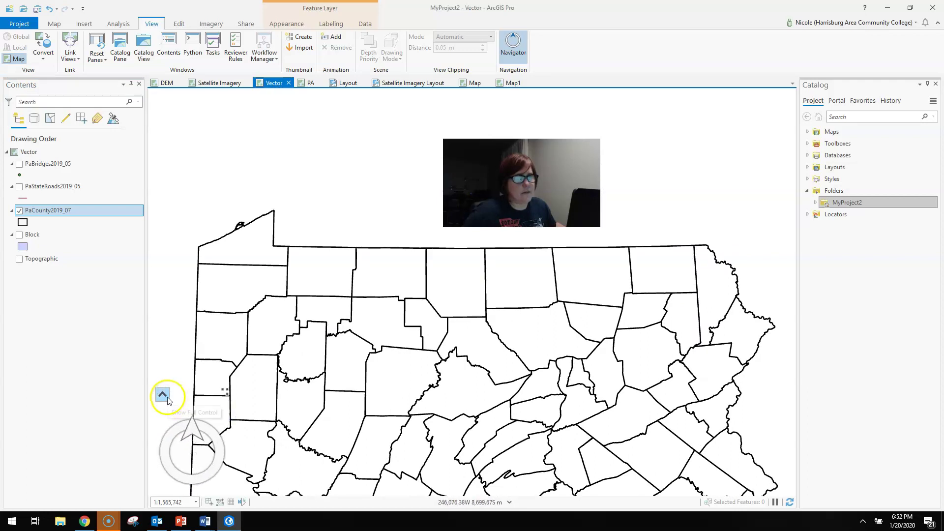
left_click(168, 399)
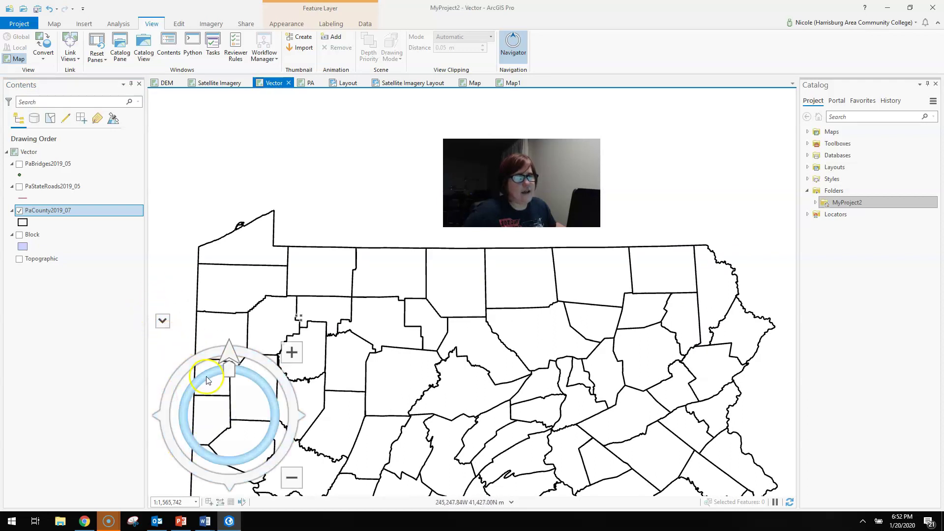
left_click_drag(259, 384, 180, 362)
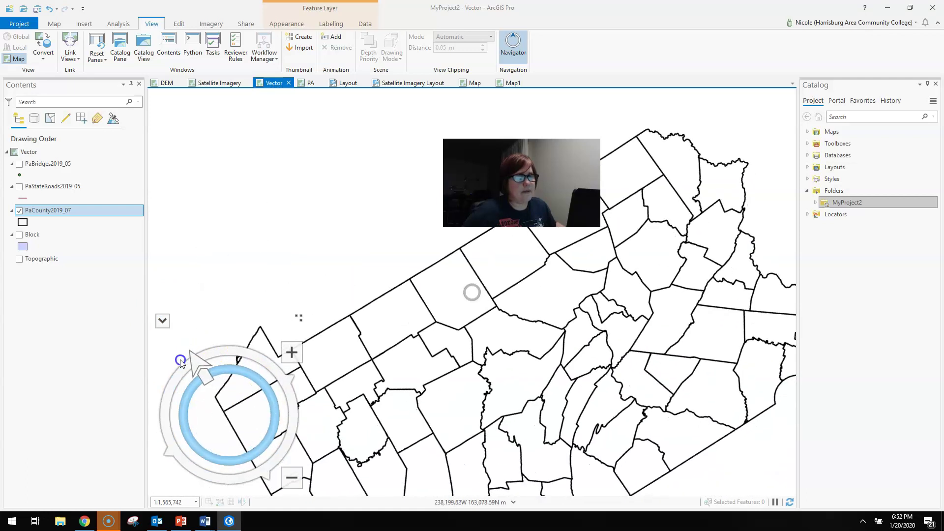
left_click_drag(252, 354, 277, 401)
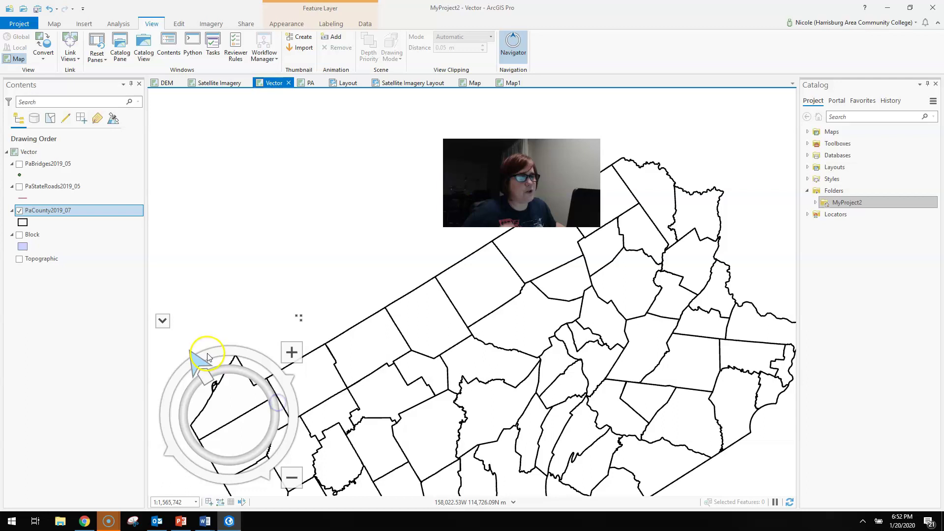
left_click(511, 49)
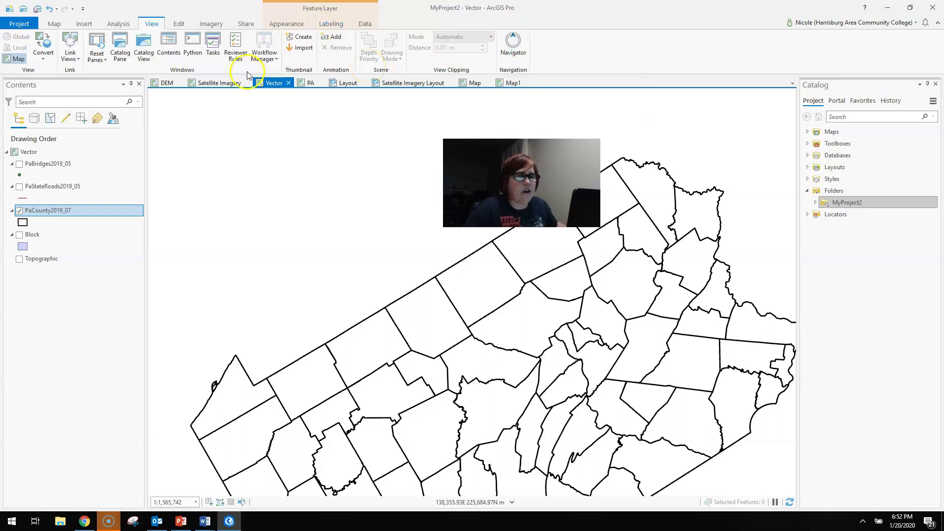
- Review the editing tools, including snapping, and the imagery tools available for the Vector map
left_click(179, 24)
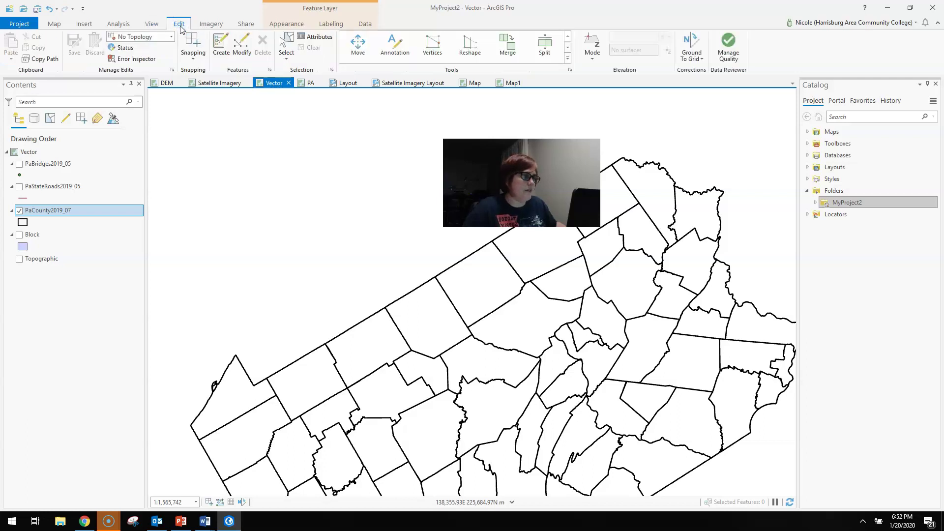
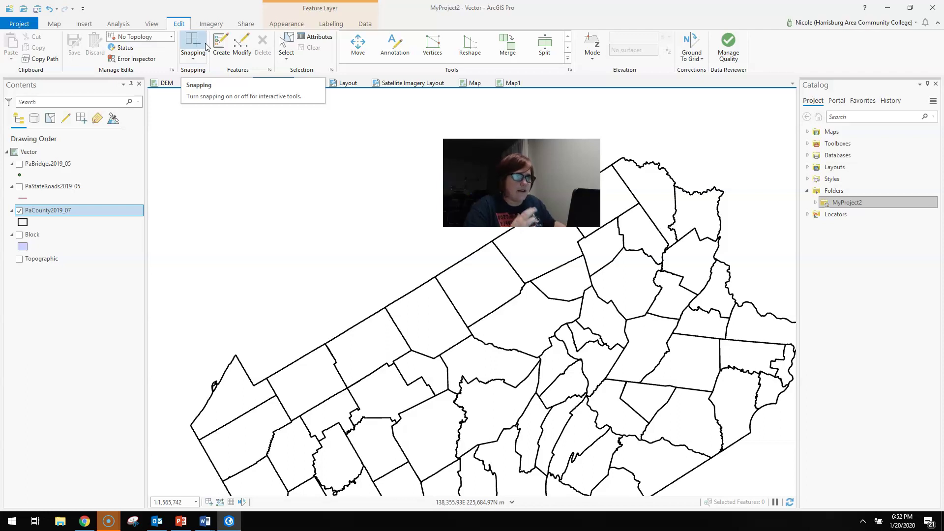
left_click(202, 48)
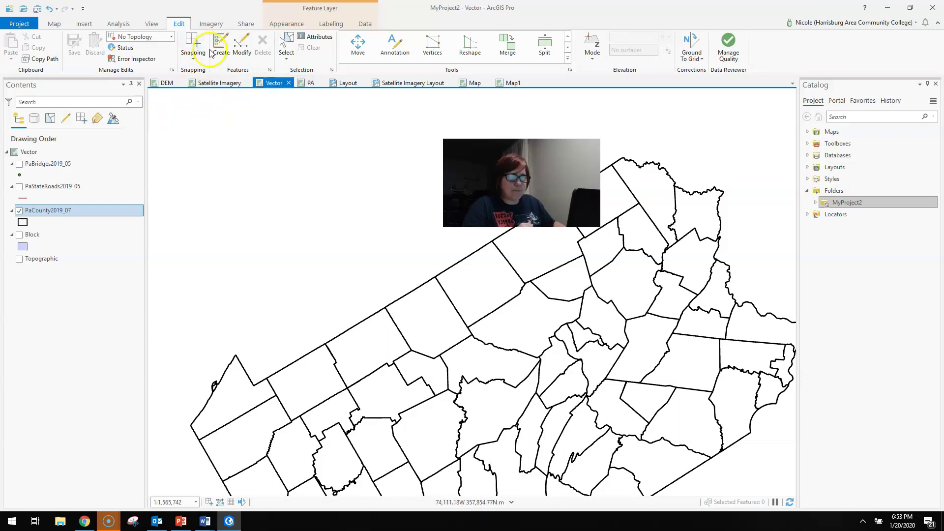
left_click(212, 25)
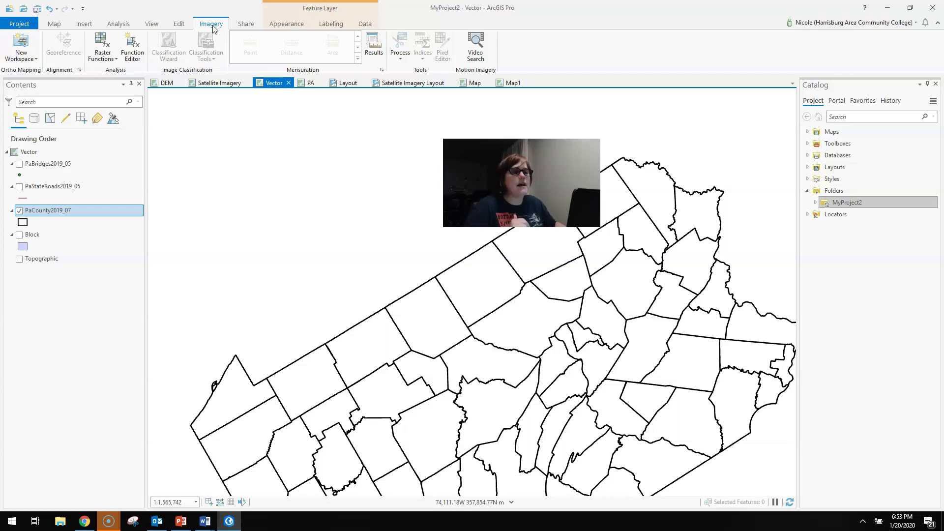
- Open the Vector map's export settings, examine the available file formats and resolution option, and cancel the export
left_click(243, 26)
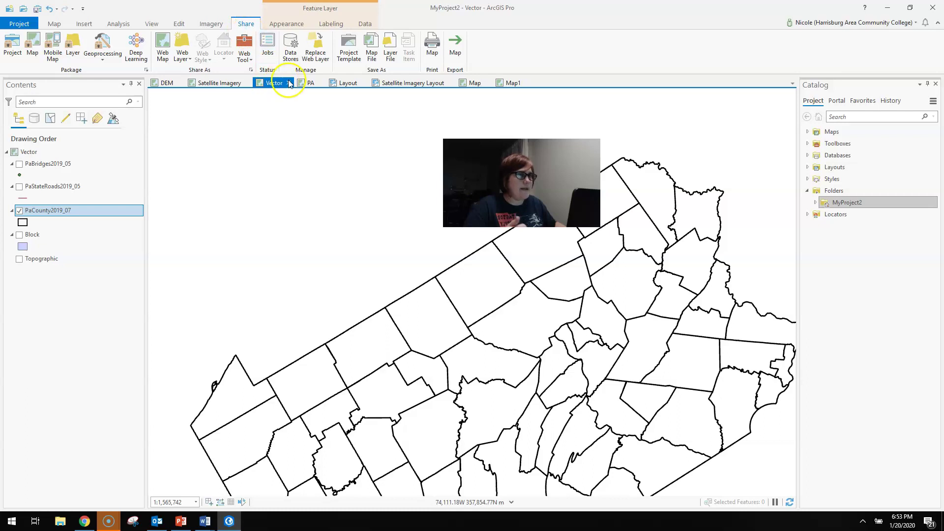
left_click(451, 47)
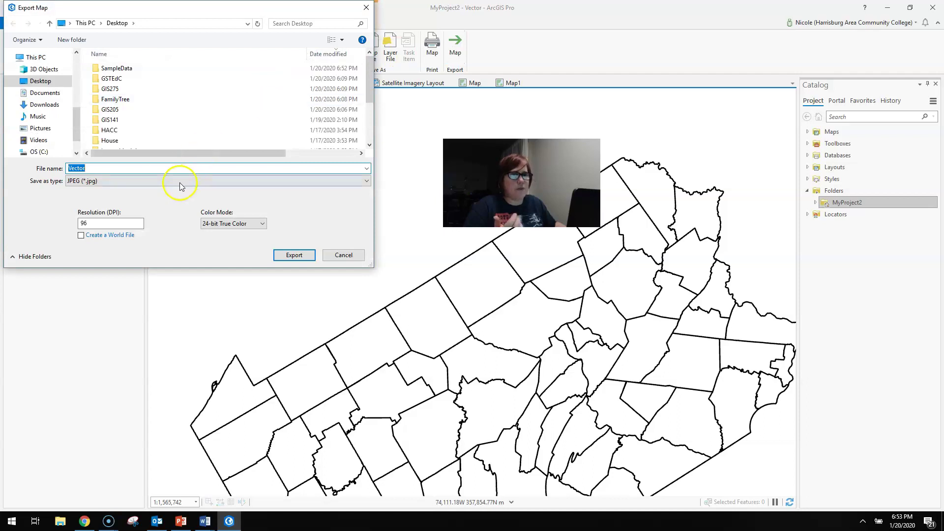
left_click(180, 181)
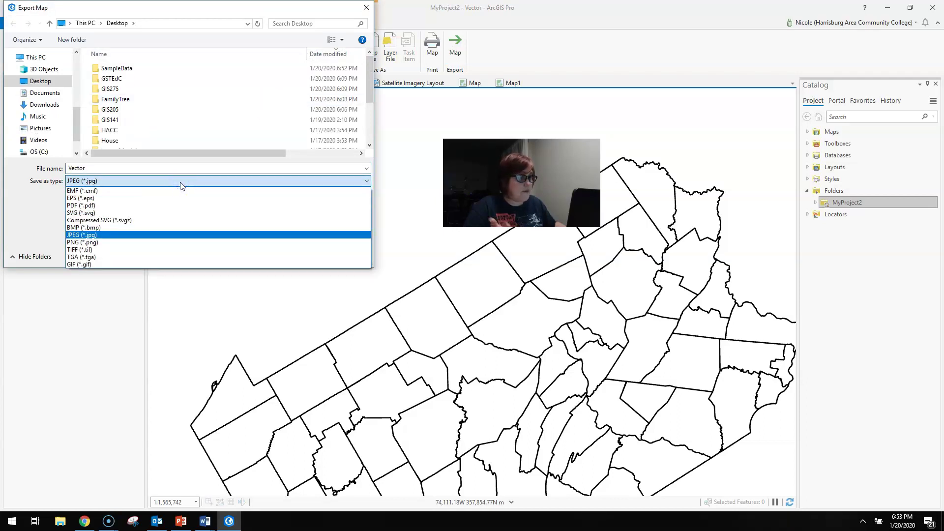
left_click(180, 182)
left_click(125, 218)
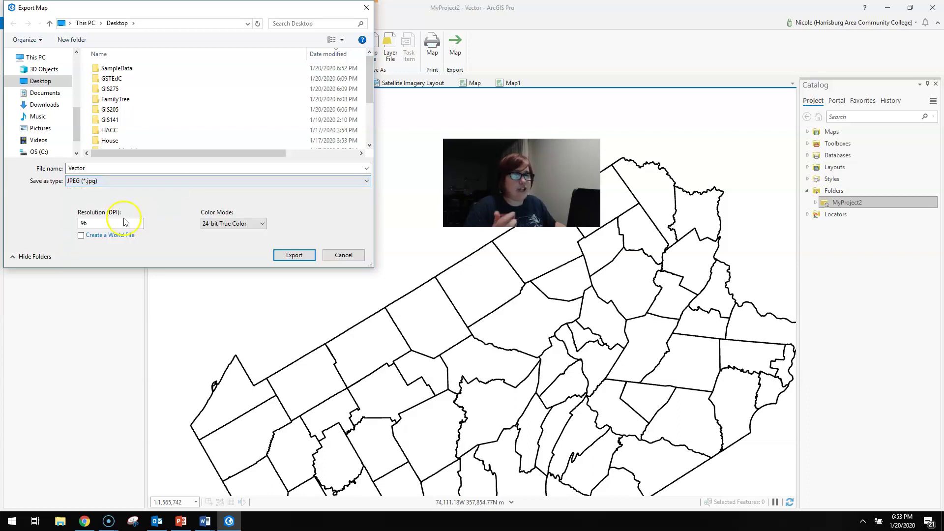
left_click(344, 255)
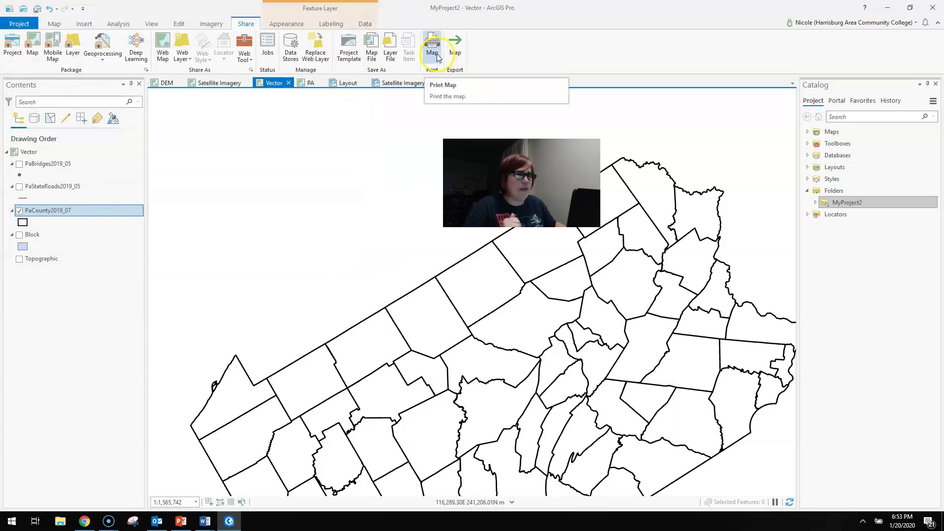
- Examine the options for packaging the map and sharing it as a web map or web layer
left_click(26, 47)
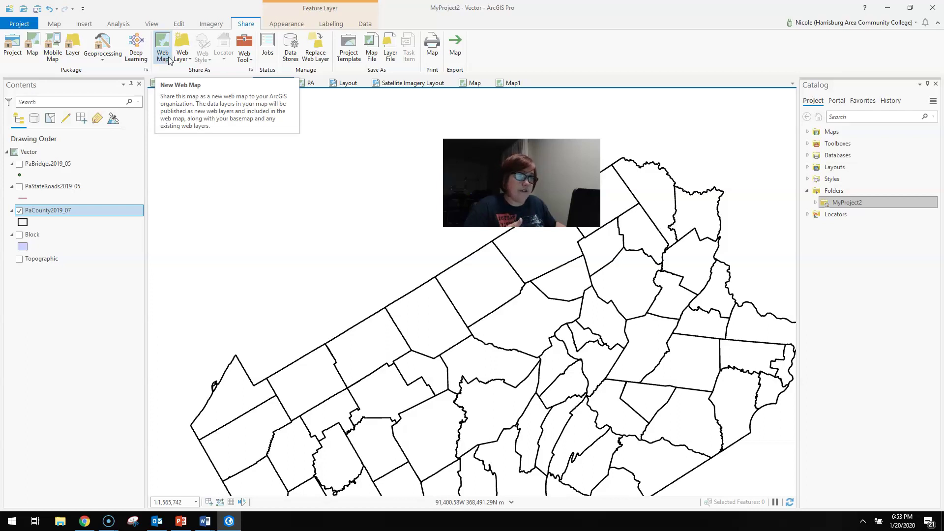
left_click(185, 60)
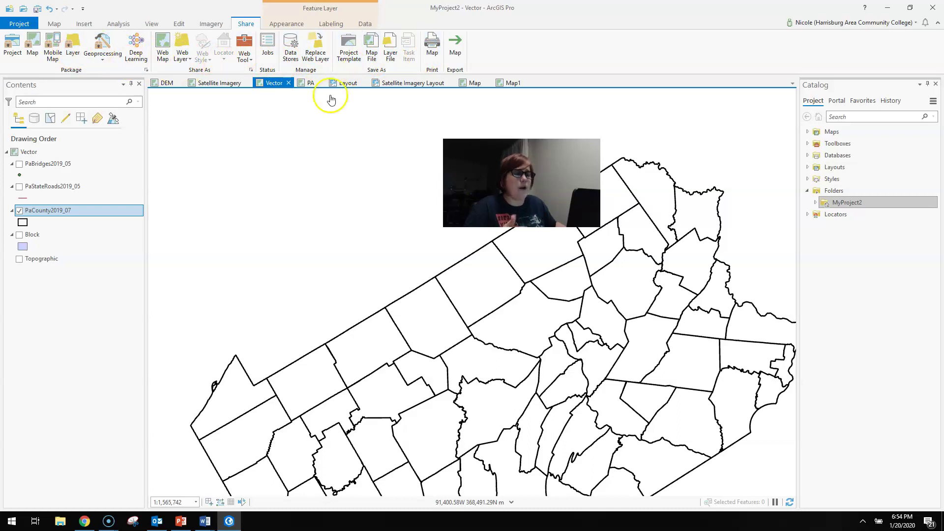
left_click(255, 135)
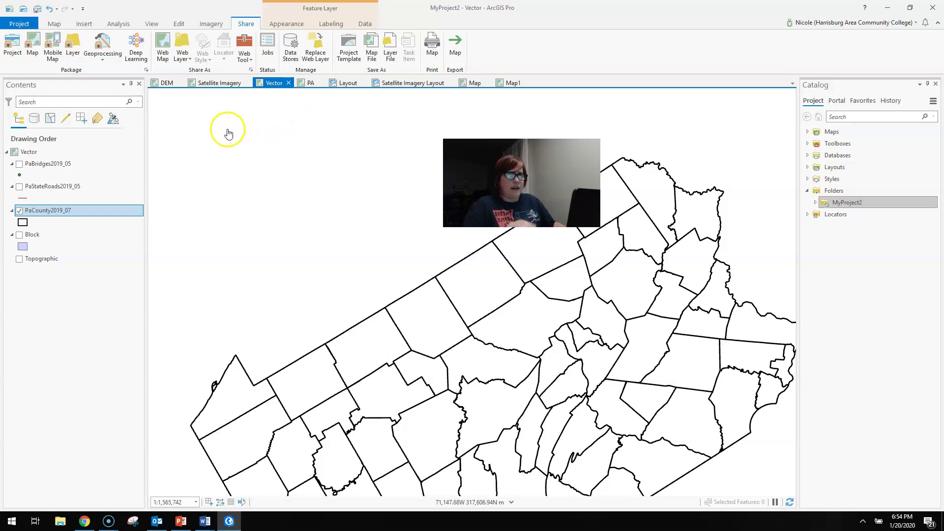
- Select the Vector map and its PaBridges2019_05 layer, and examine the layer's appearance, labeling and data tools
left_click(30, 155)
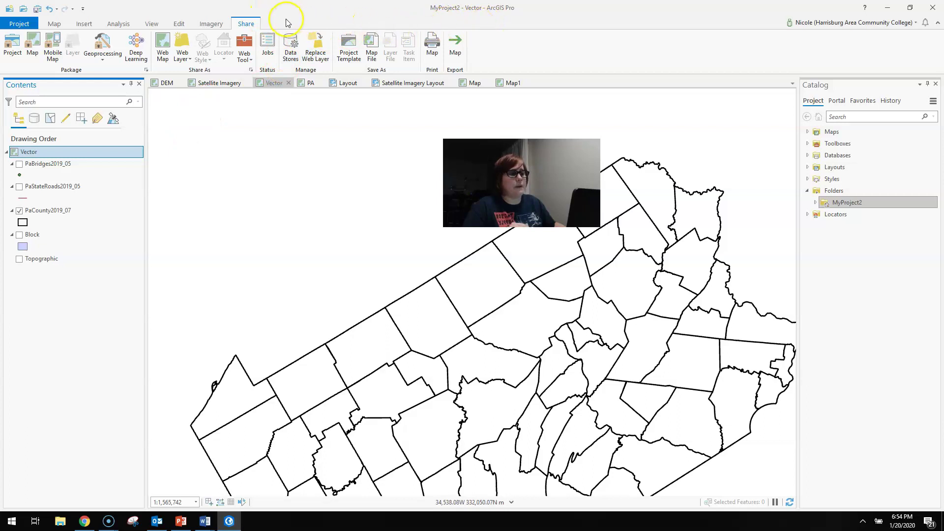
left_click(57, 167)
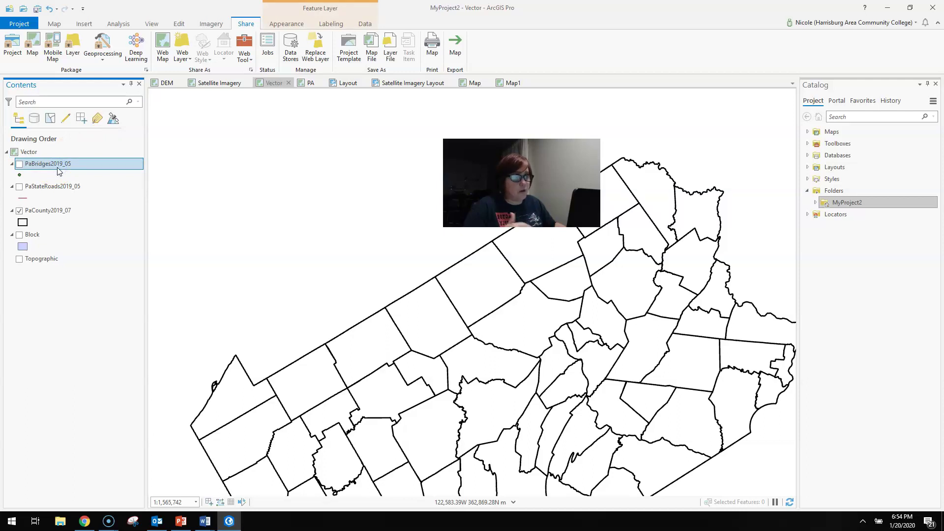
left_click(75, 163)
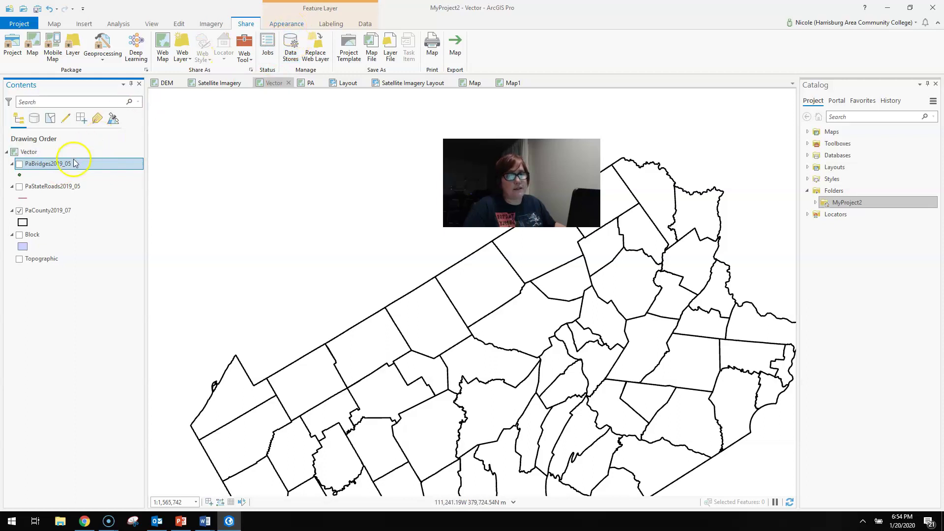
left_click(297, 24)
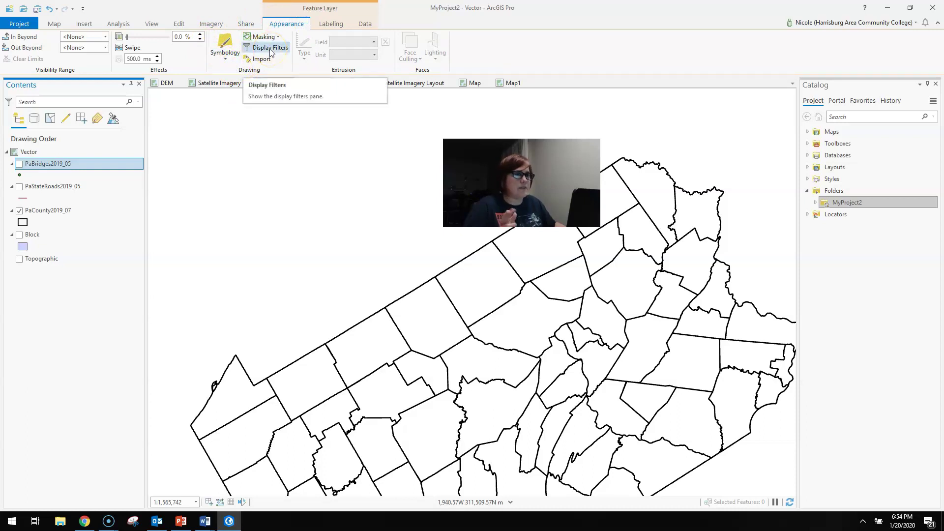
left_click(330, 24)
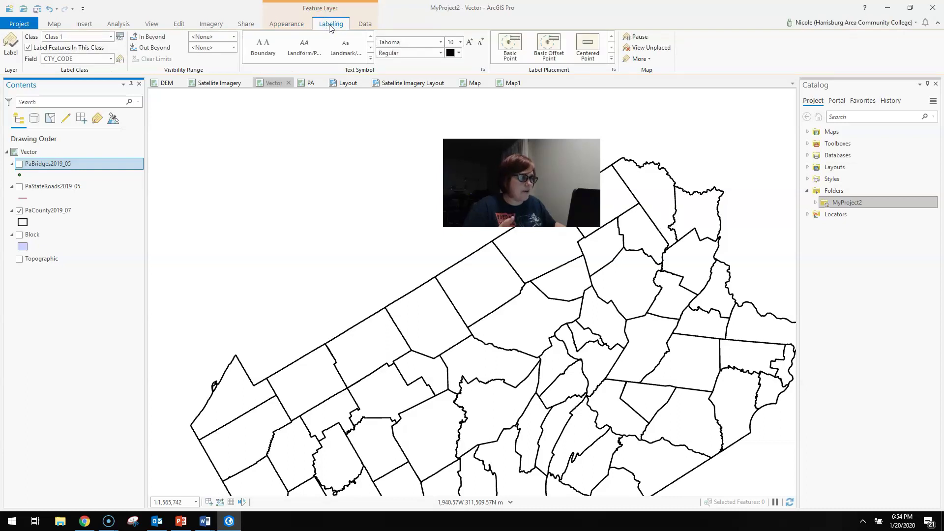
left_click(364, 24)
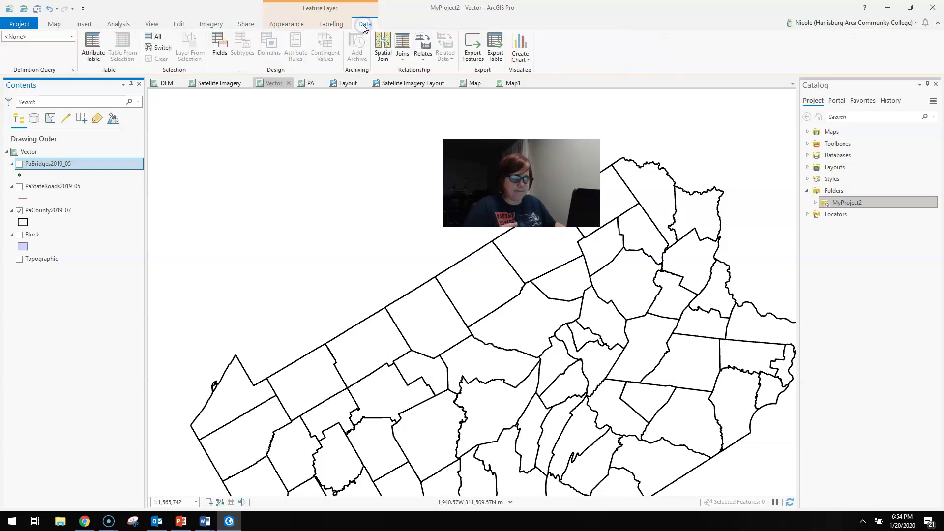
left_click(104, 58)
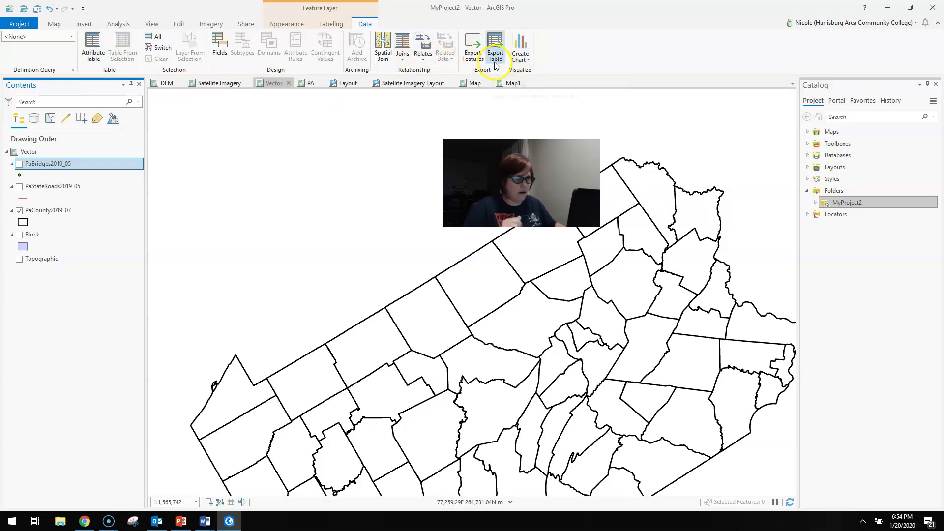
- Select the PaStateRoads2019_05 and PaCounty2019_07 layers in turn and compare the feature layer tools offered for the county layer
left_click(70, 185)
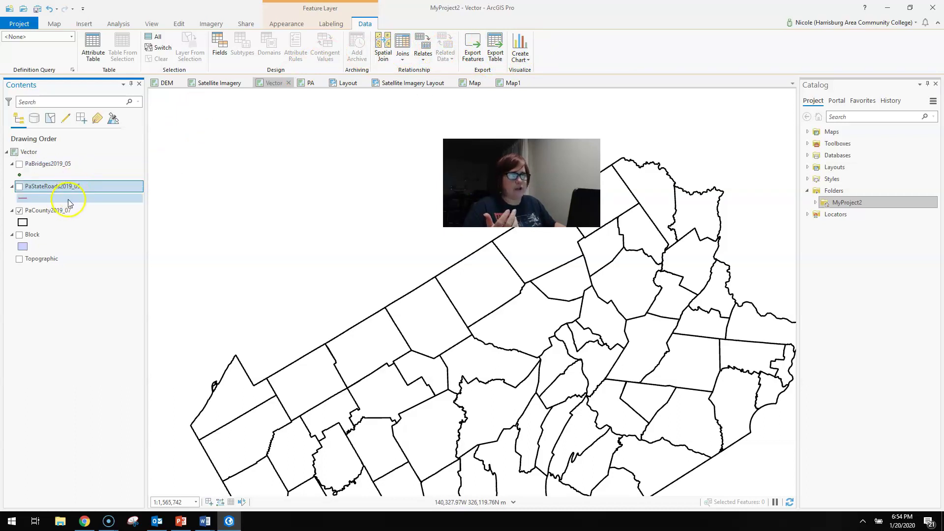
left_click(66, 208)
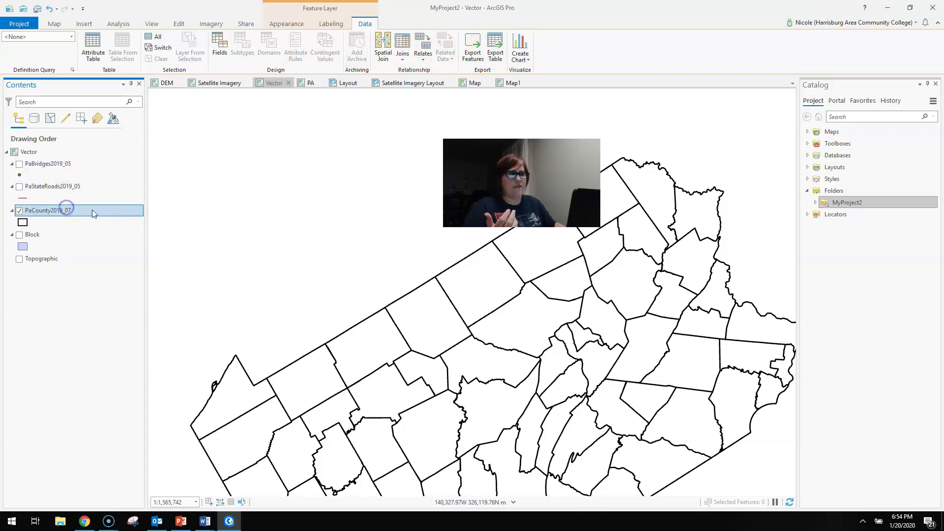
left_click(295, 23)
left_click(337, 26)
left_click(364, 23)
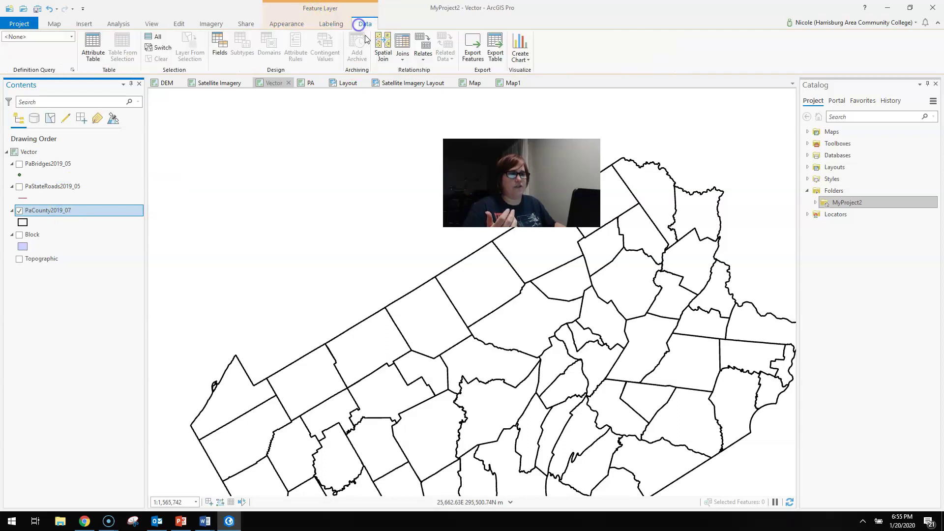
- Switch to the Satellite Imagery map, select the Landsat_Comp layer, and examine its raster appearance and data tools
left_click(232, 85)
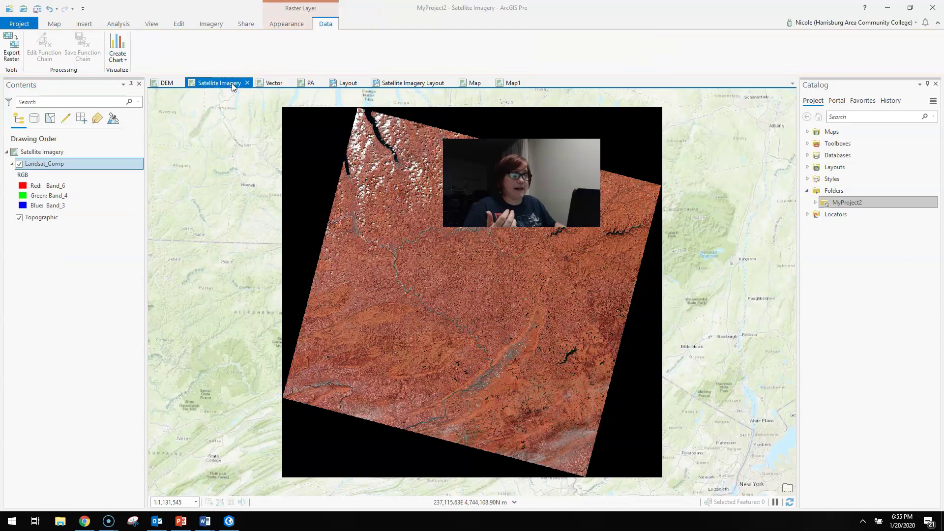
left_click(51, 165)
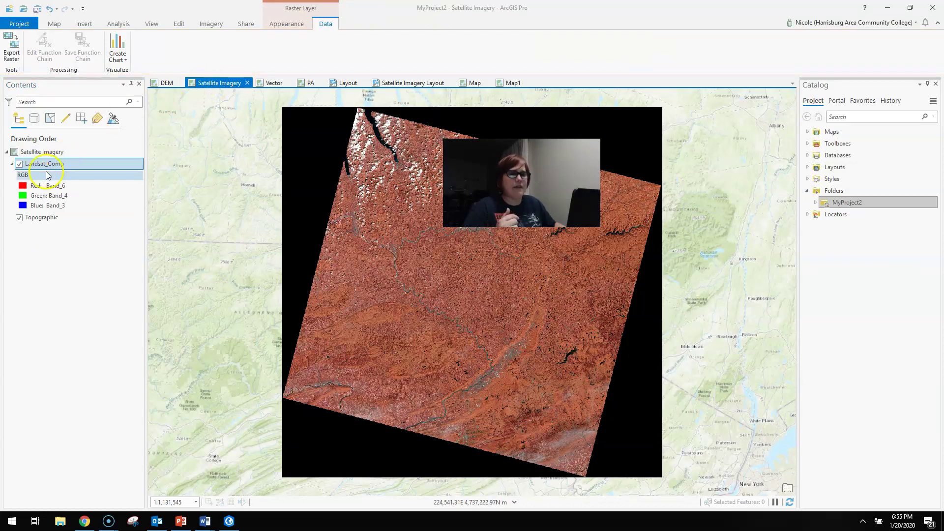
left_click(291, 26)
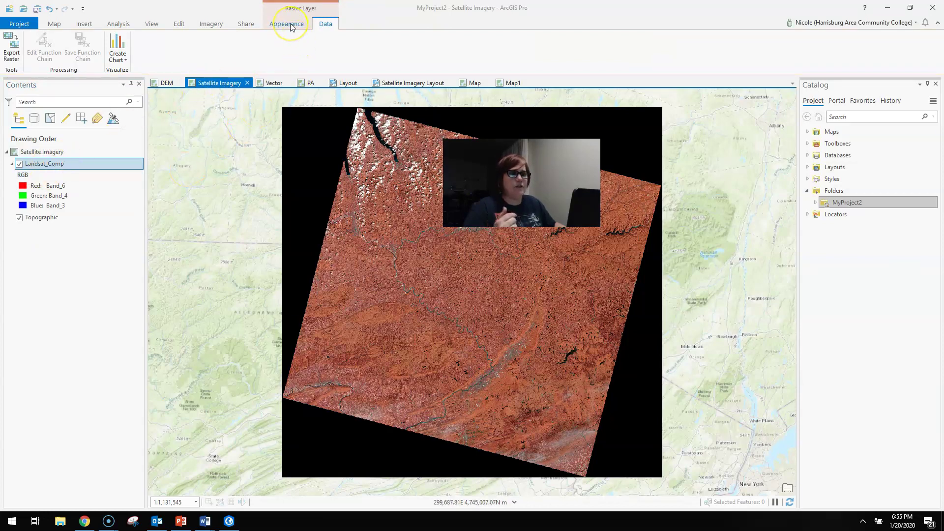
left_click(291, 25)
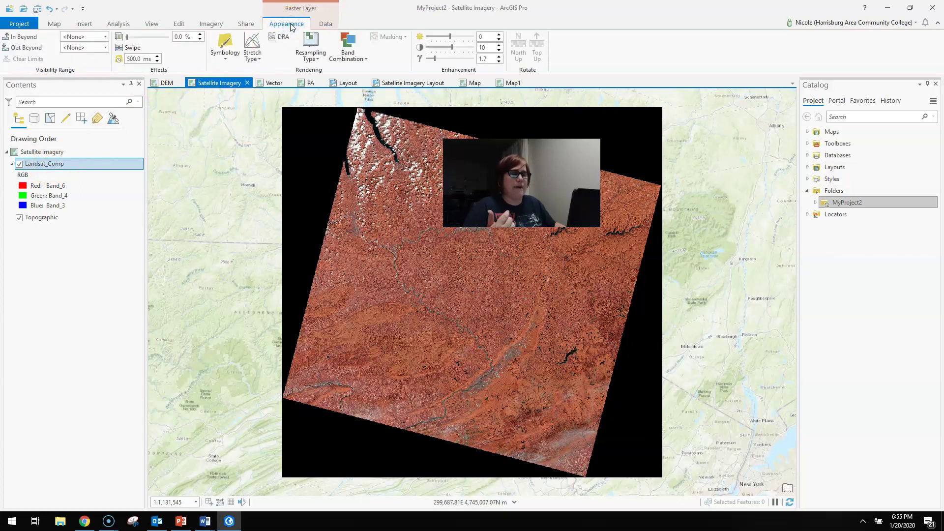
left_click(326, 26)
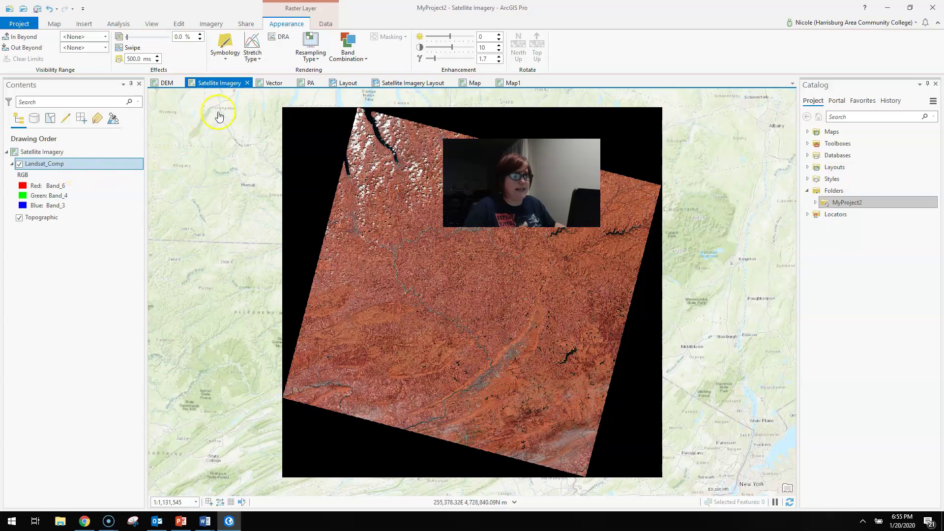
left_click(330, 25)
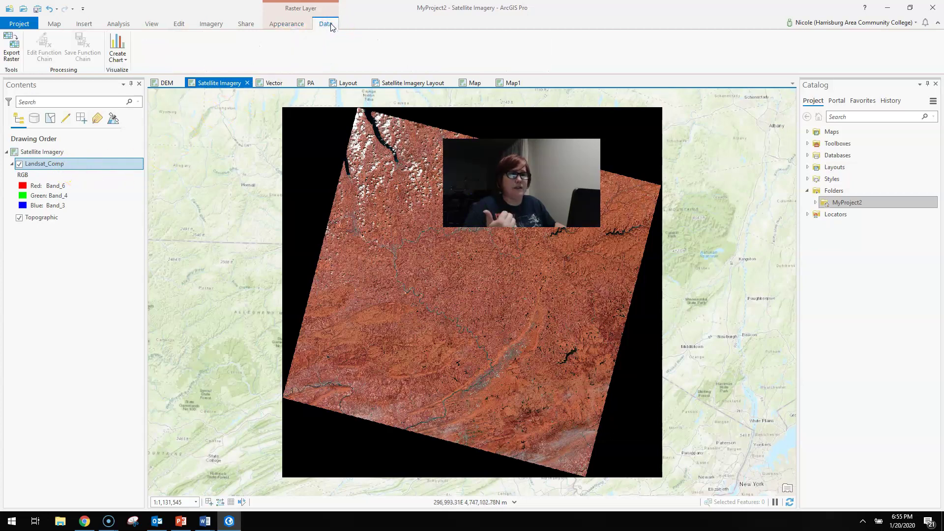
left_click(275, 27)
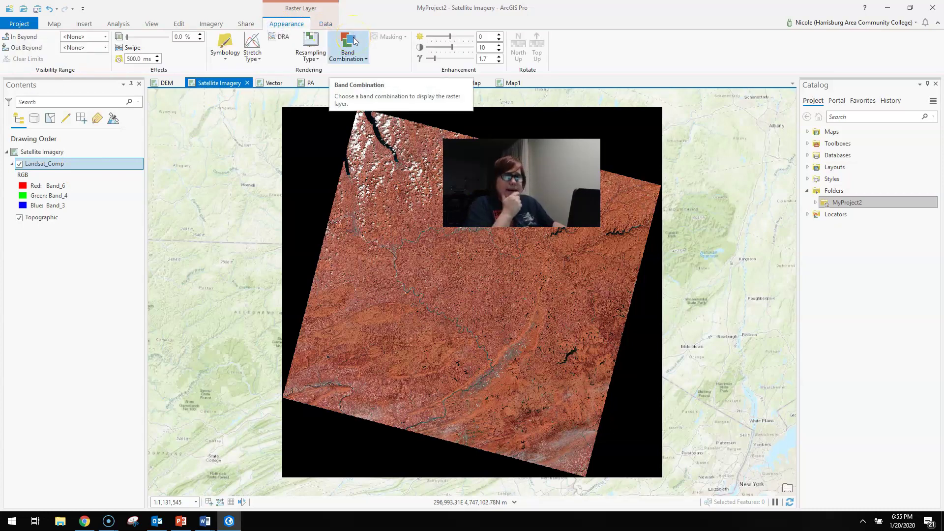
- View the DEM map, switch to the PA map, and open the symbology settings of its PaCounty2019_07 layer
left_click(167, 82)
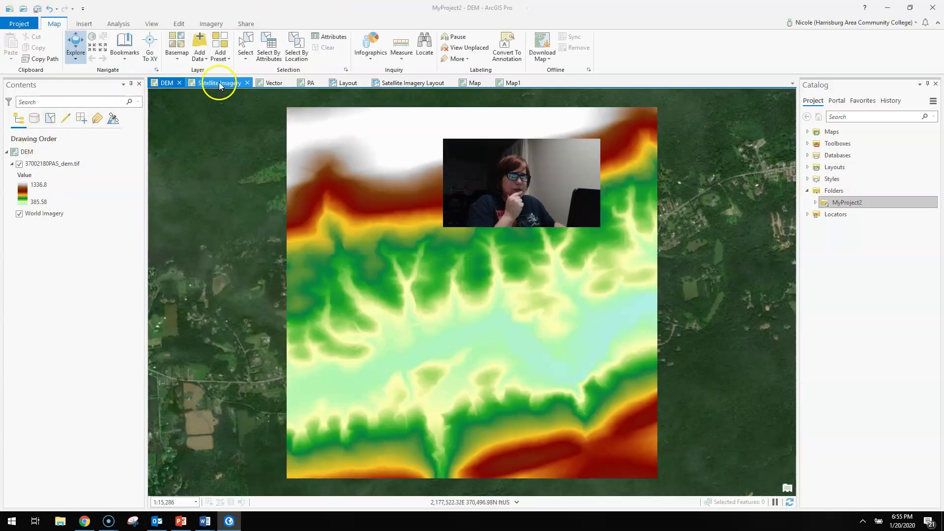
left_click(310, 82)
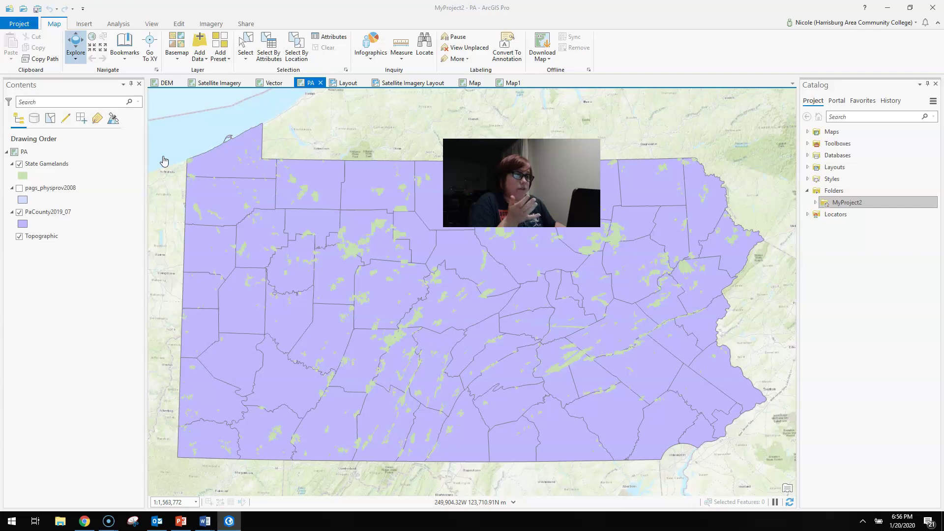
left_click(56, 166)
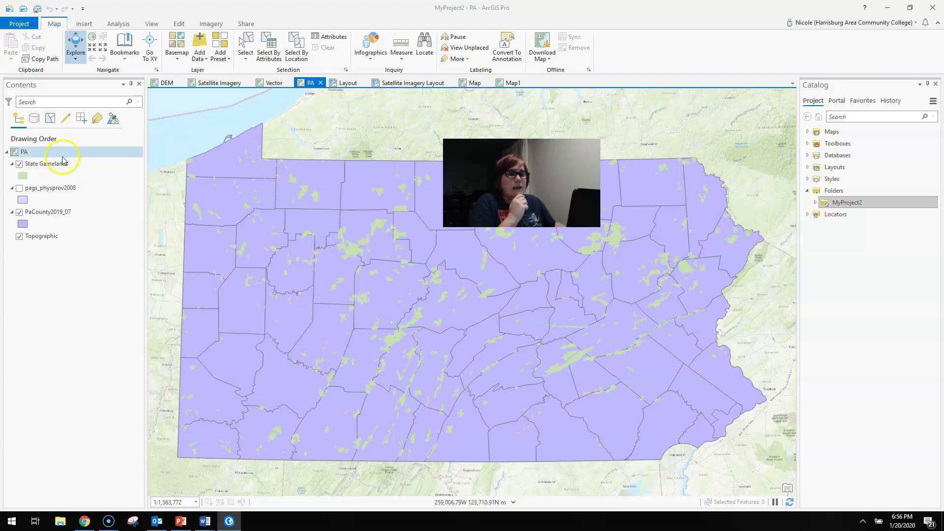
left_click(49, 213)
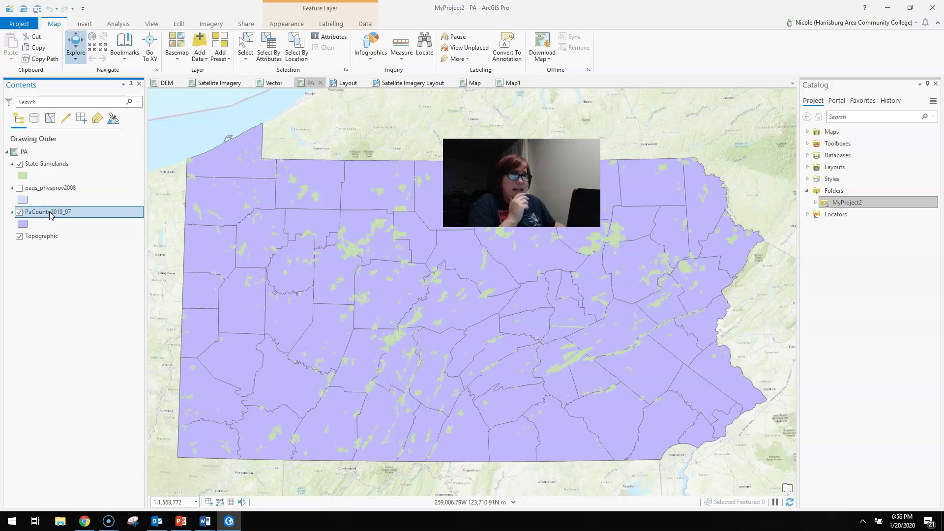
right_click(50, 214)
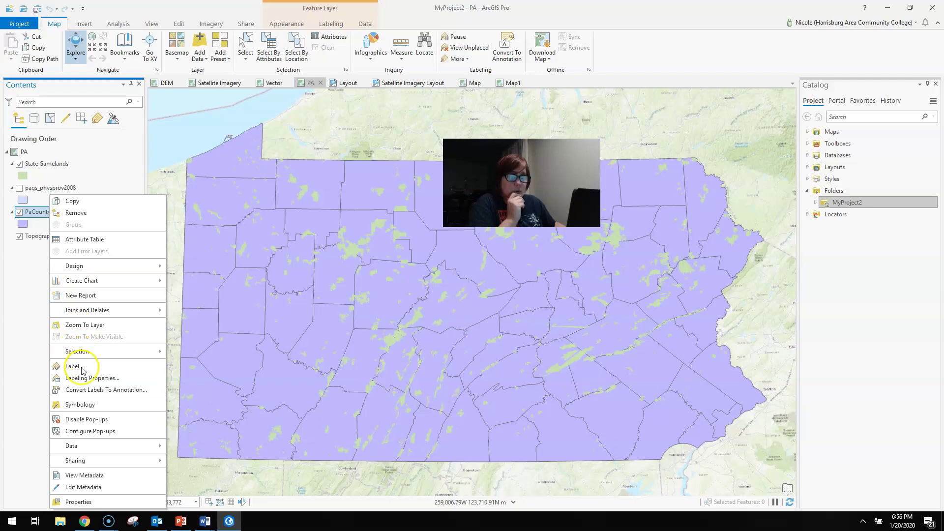
left_click(80, 405)
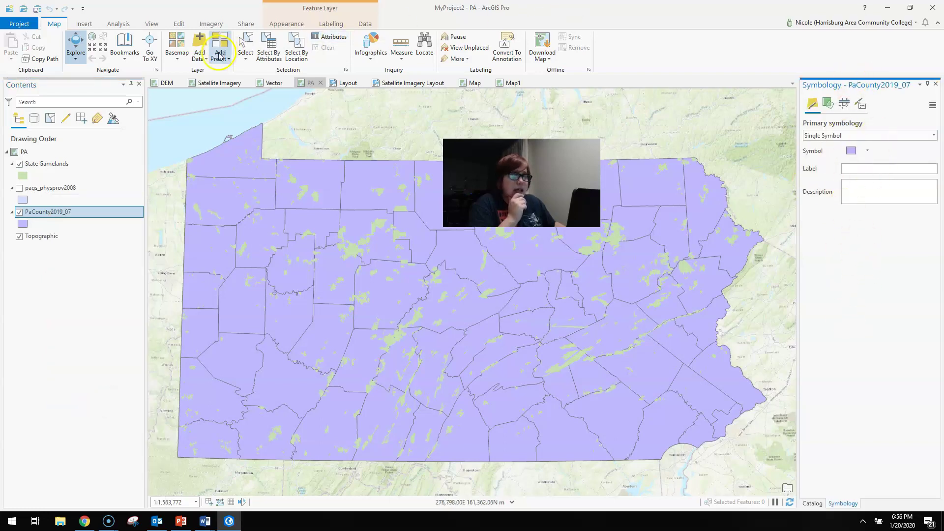
- Examine the symbology types offered for the PaCounty2019_07 layer in the PA map
left_click(285, 25)
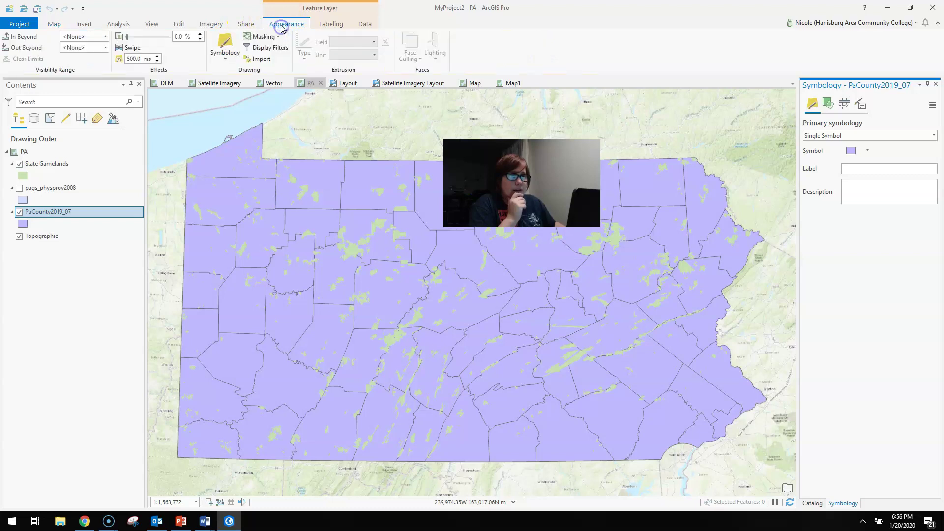
left_click(235, 59)
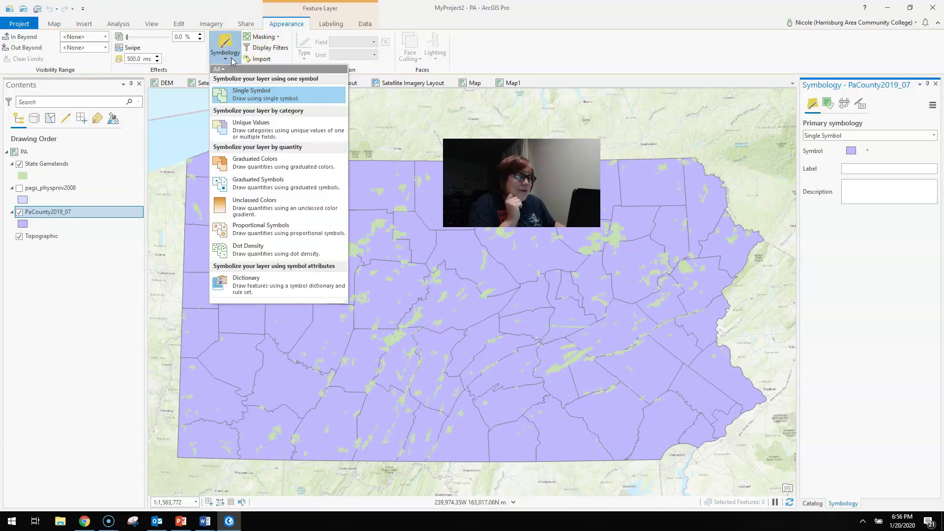
left_click(233, 59)
left_click(266, 70)
- Switch to the Vector map, select the PaBridges2019_05 layer and make it visible
left_click(272, 82)
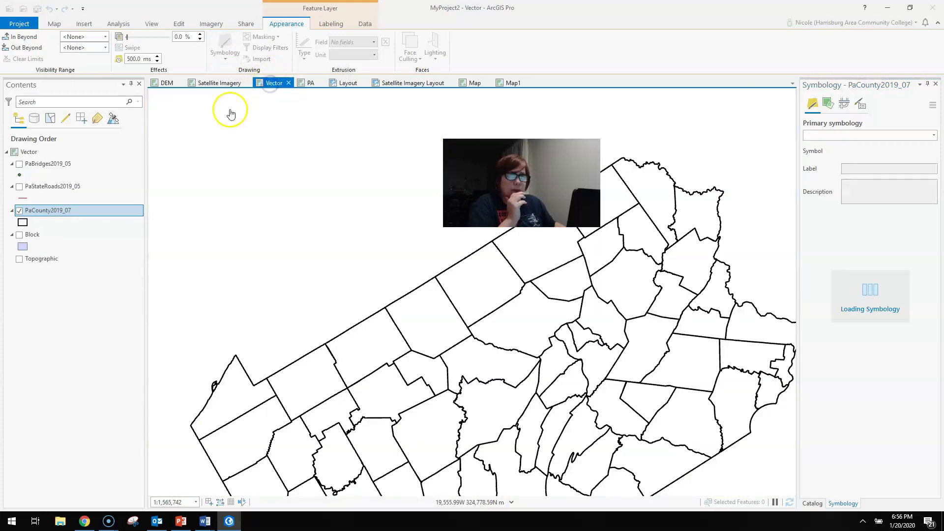
left_click(76, 159)
left_click(19, 164)
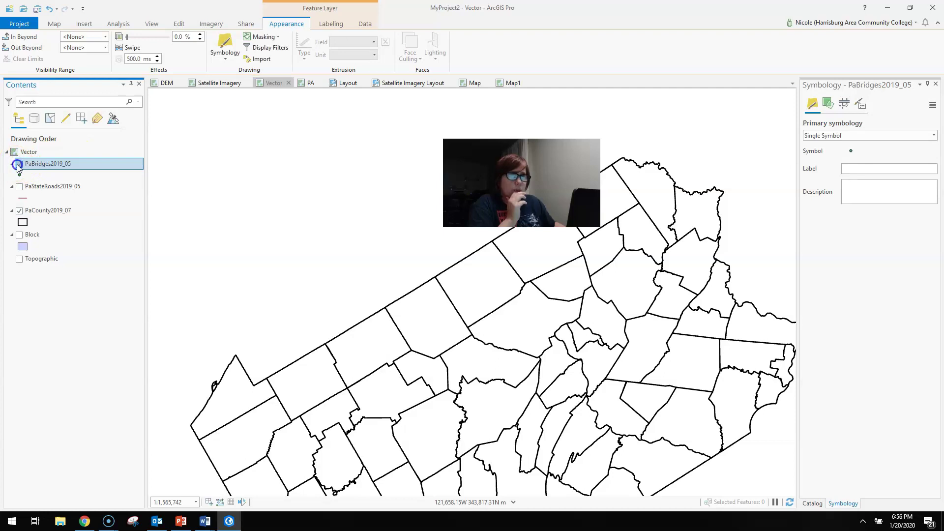
- Rotate the Vector map so north points up using the on-screen Navigator, and zoom to the PaCounty2019_07 layer
left_click(364, 24)
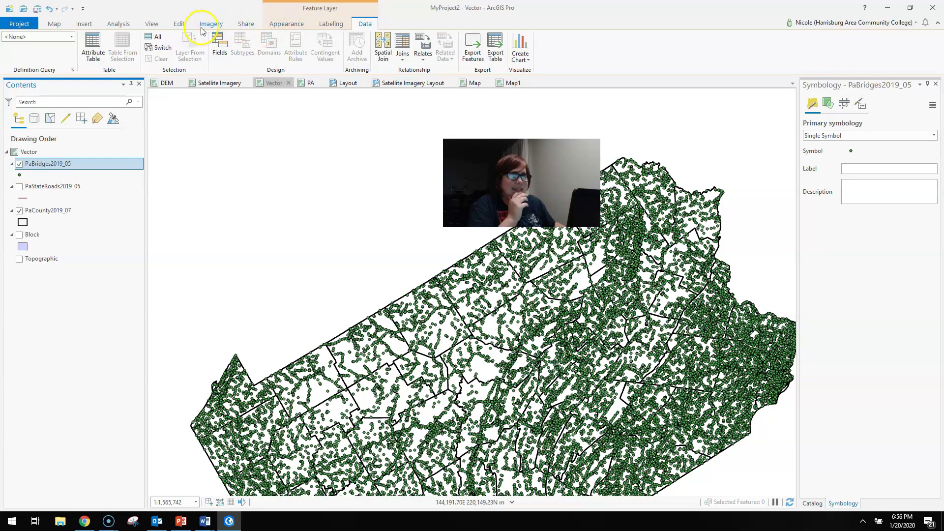
left_click(286, 24)
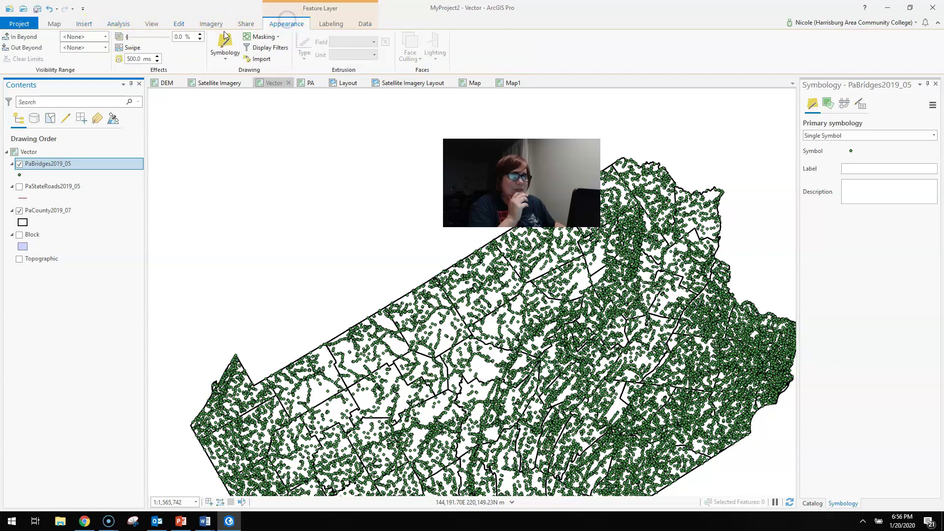
left_click(54, 24)
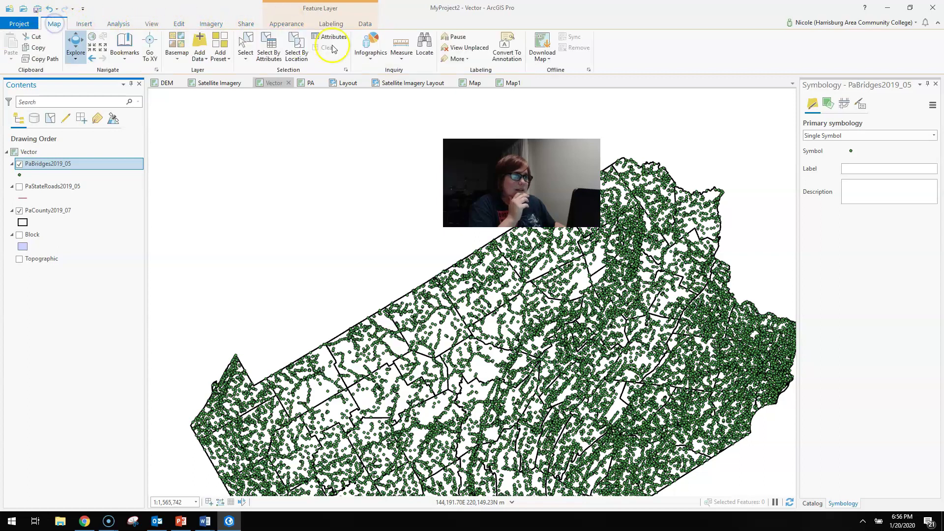
left_click(81, 23)
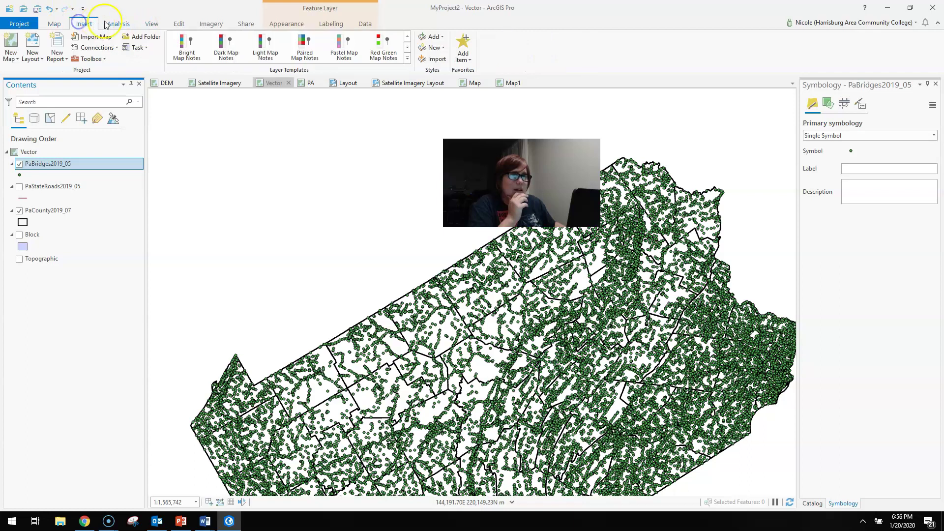
left_click(126, 24)
left_click(157, 22)
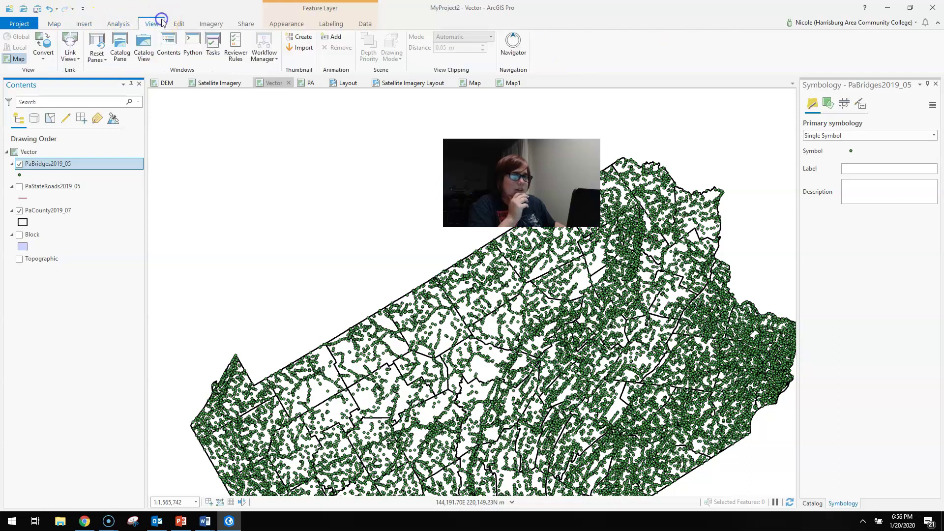
left_click(514, 44)
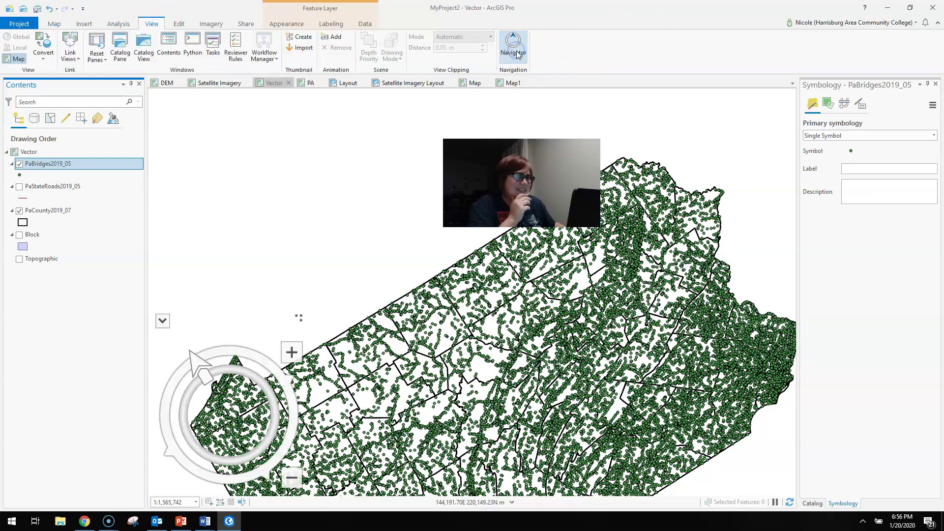
mouse_move(196, 362)
left_mouse_down()
mouse_move(224, 356)
mouse_move(192, 367)
left_mouse_up()
left_click_drag(208, 386, 228, 364)
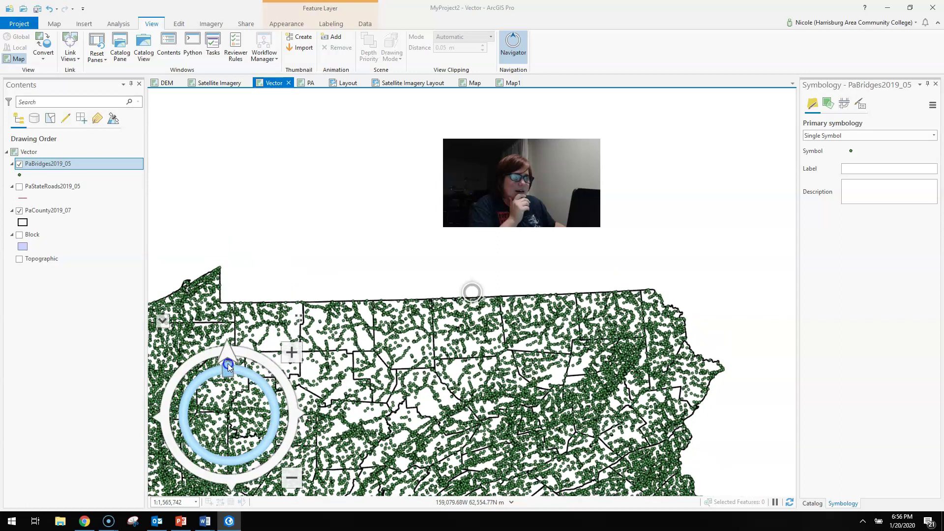
right_click(69, 210)
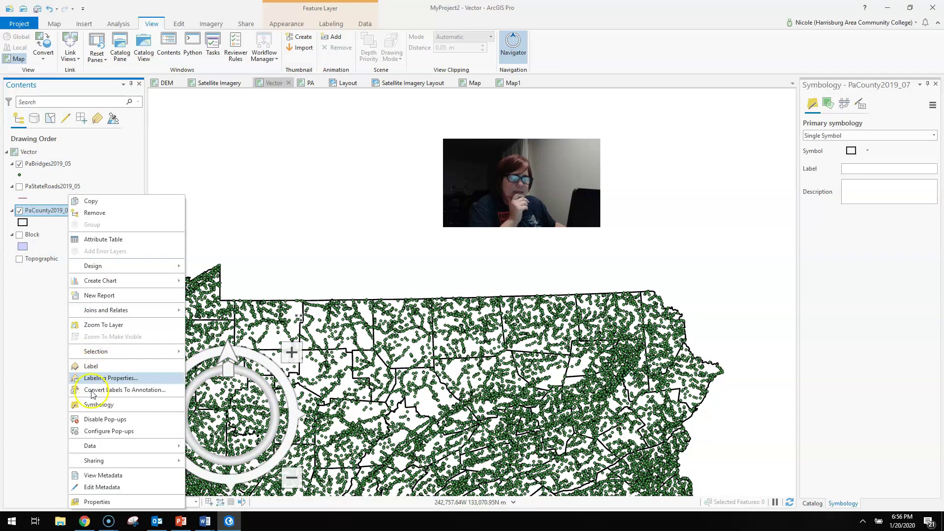
left_click(104, 325)
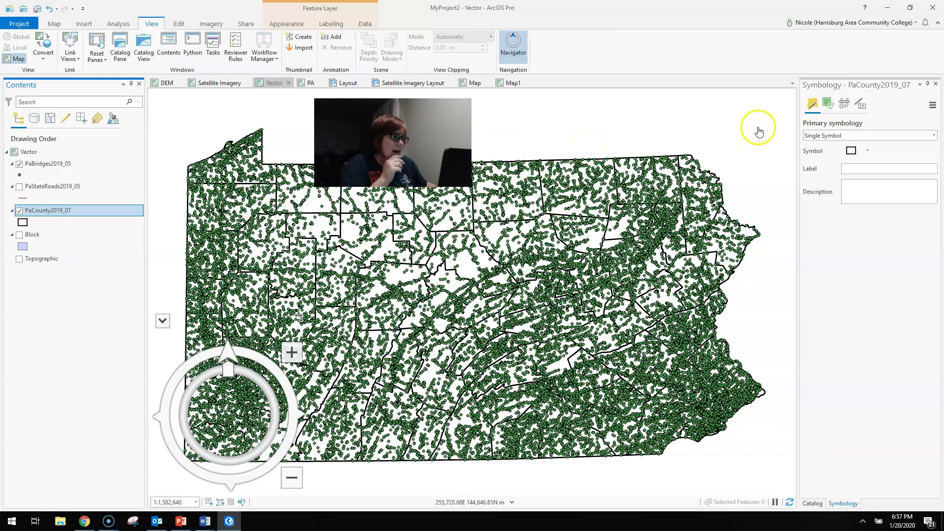
- Examine the primary symbology types offered for the Vector map's PaCounty2019_07 polygon layer, from Single Symbol through Dictionary
left_click(833, 136)
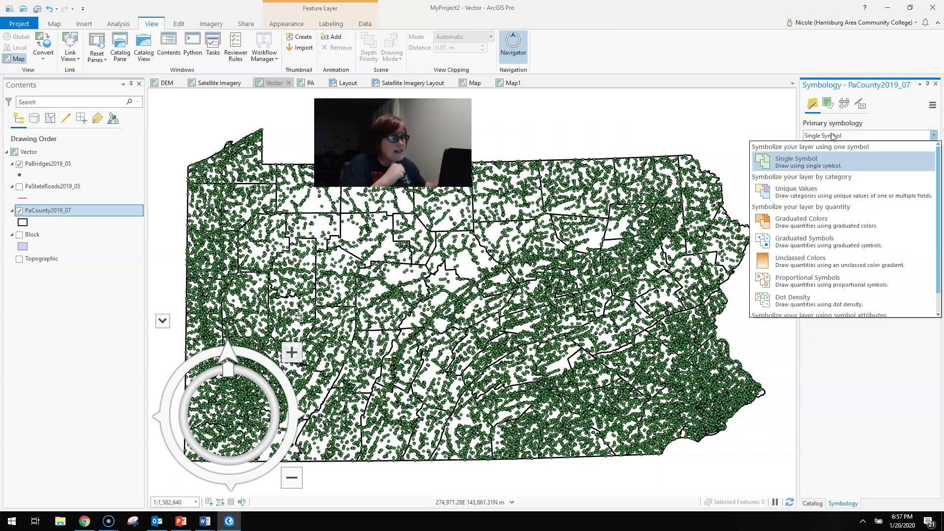
scroll(841, 229, "down", 1)
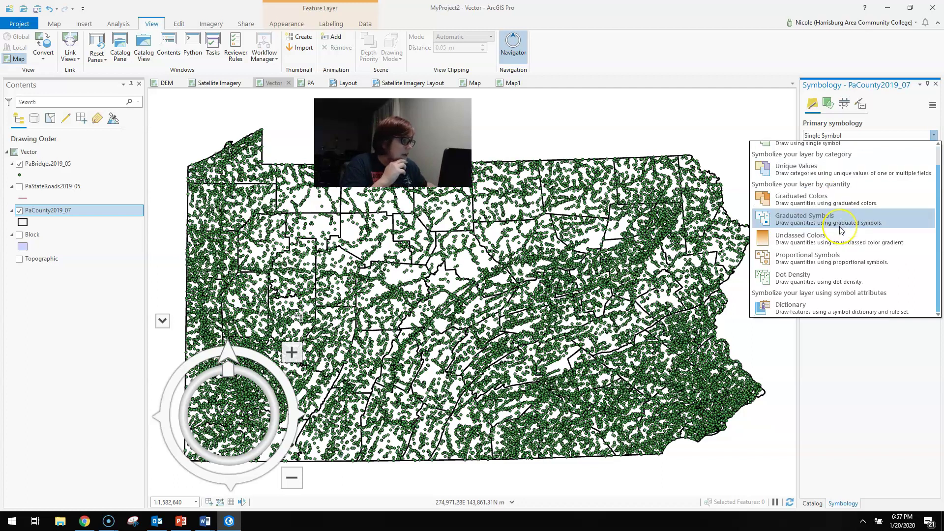
scroll(841, 229, "up", 1)
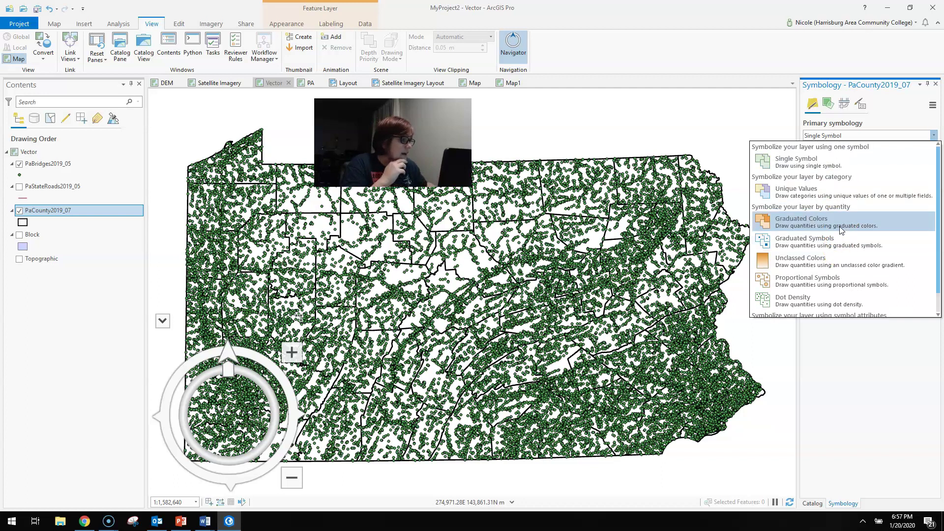
left_click(872, 159)
left_click(893, 135)
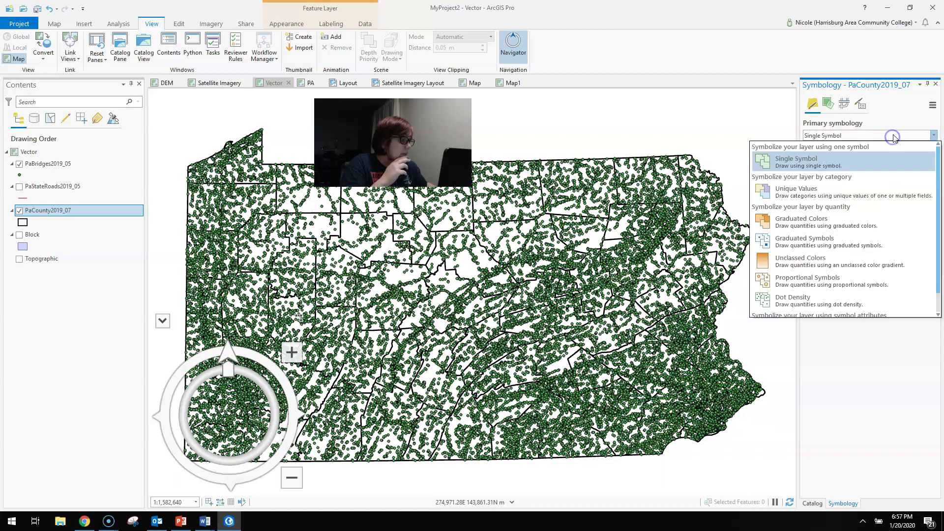
left_click(893, 135)
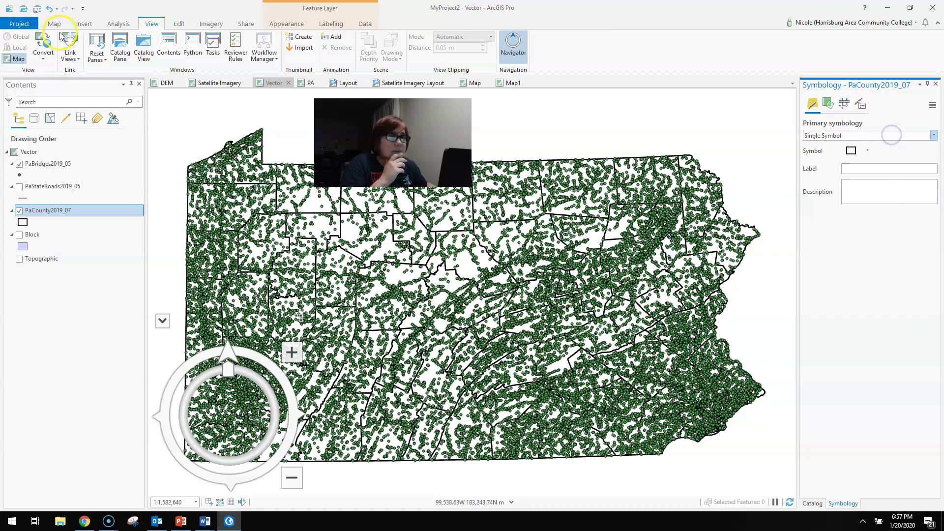
left_click(279, 25)
left_click(225, 49)
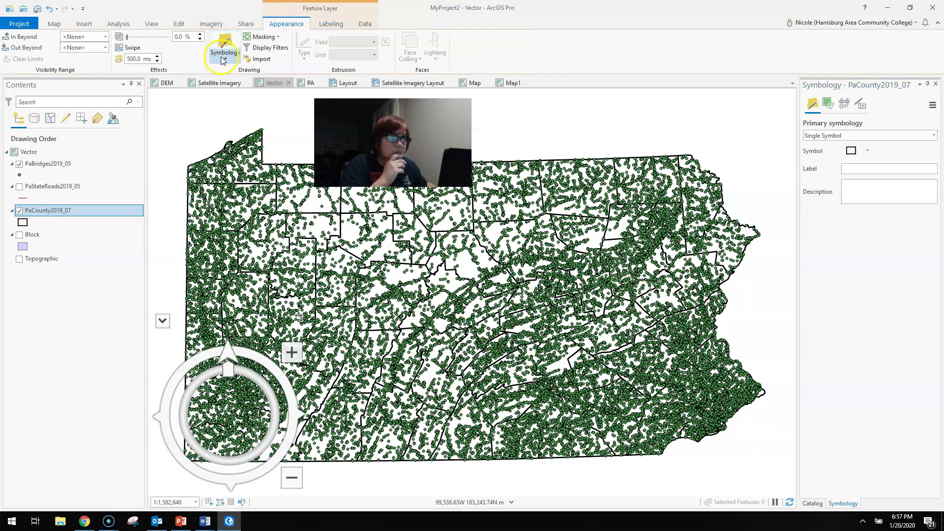
left_click(224, 58)
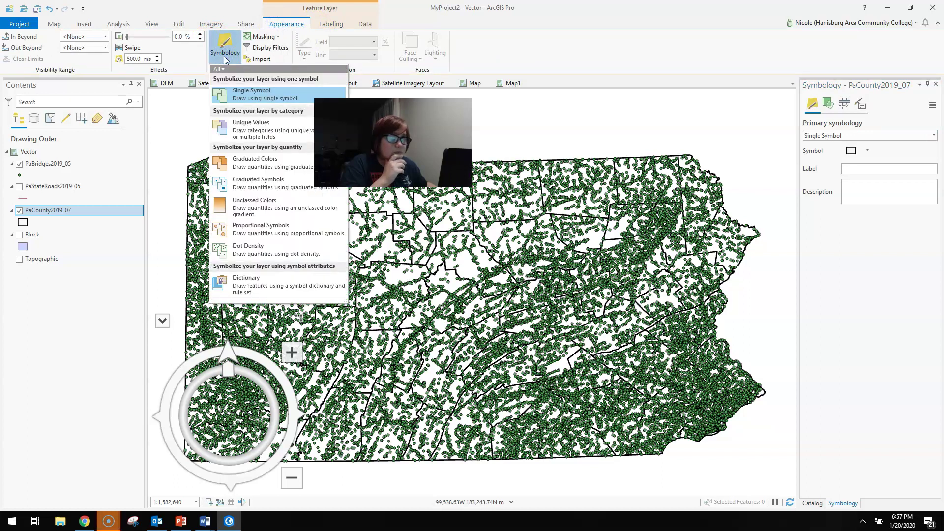
left_click(241, 170)
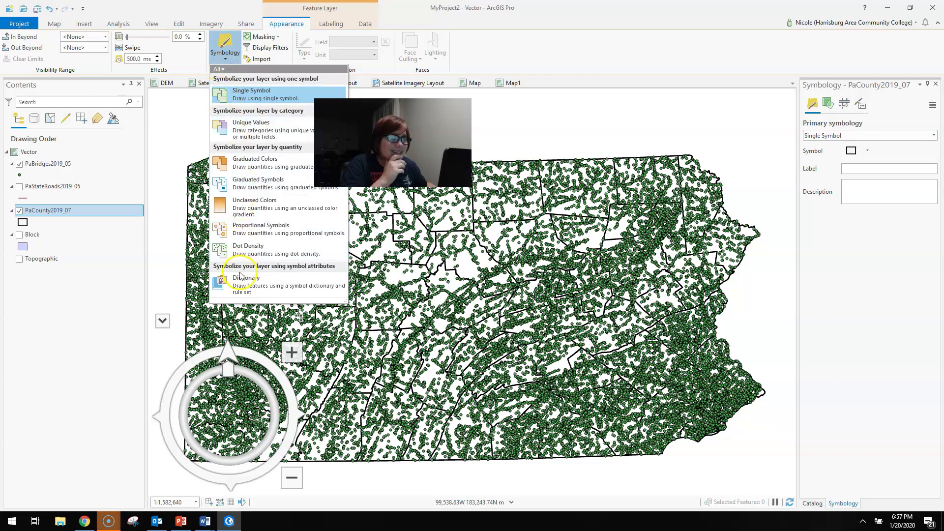
left_click(814, 136)
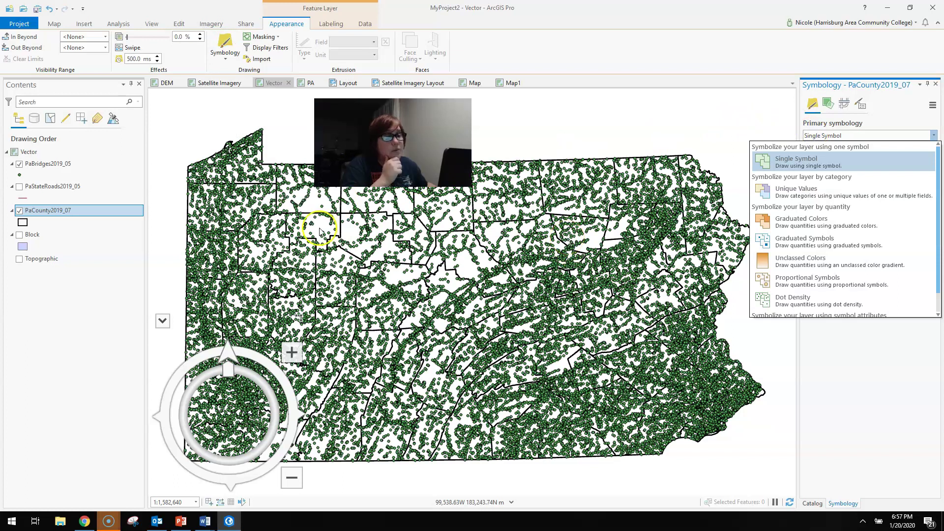
- Symbolize the PaBridges2019_05 layer as a Heat Map and collapse the on-screen Navigator
left_click(51, 163)
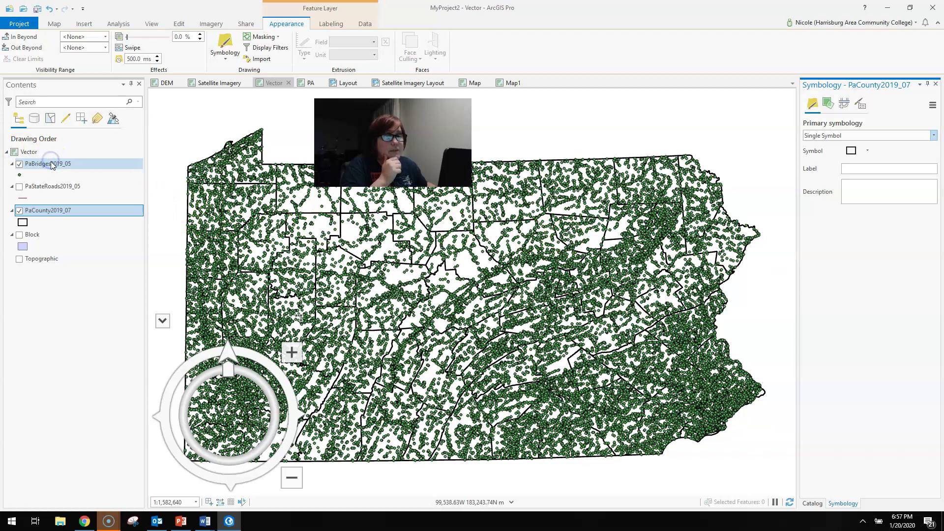
left_click(51, 164)
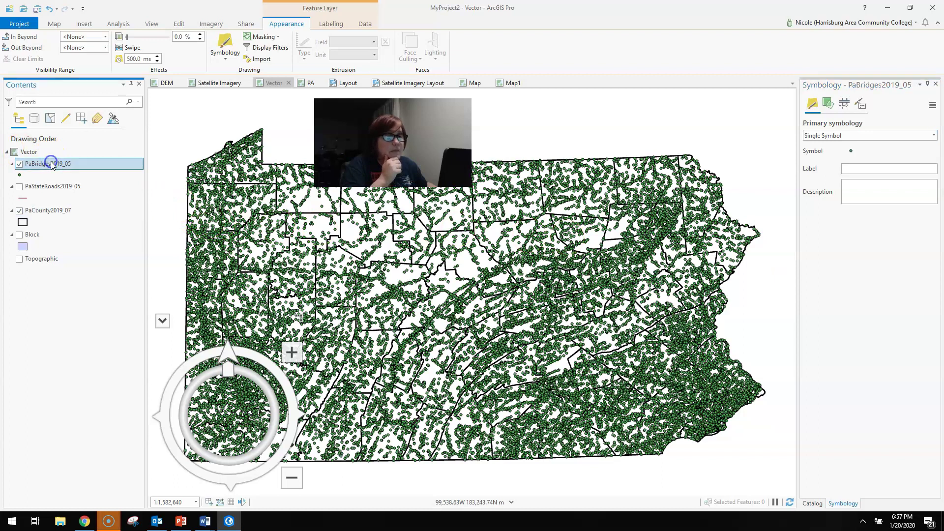
left_click(869, 135)
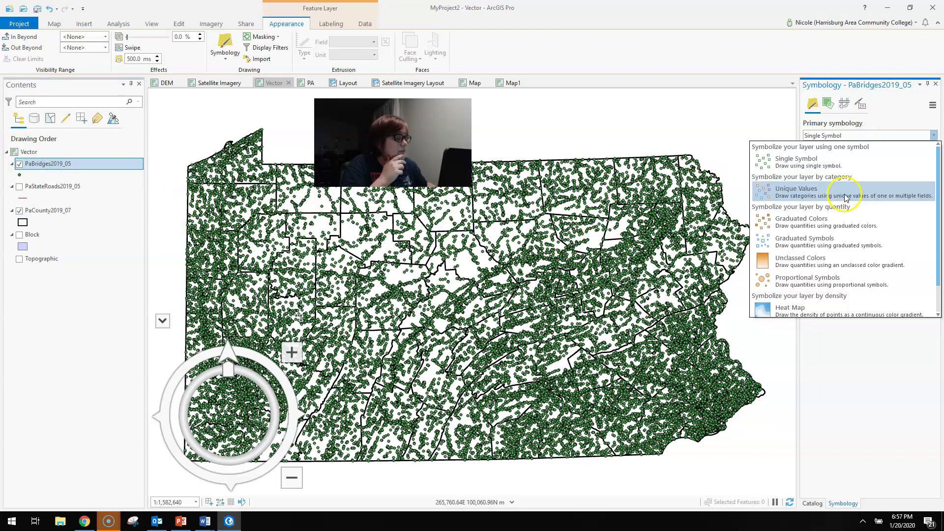
left_click(784, 284)
left_click(786, 309)
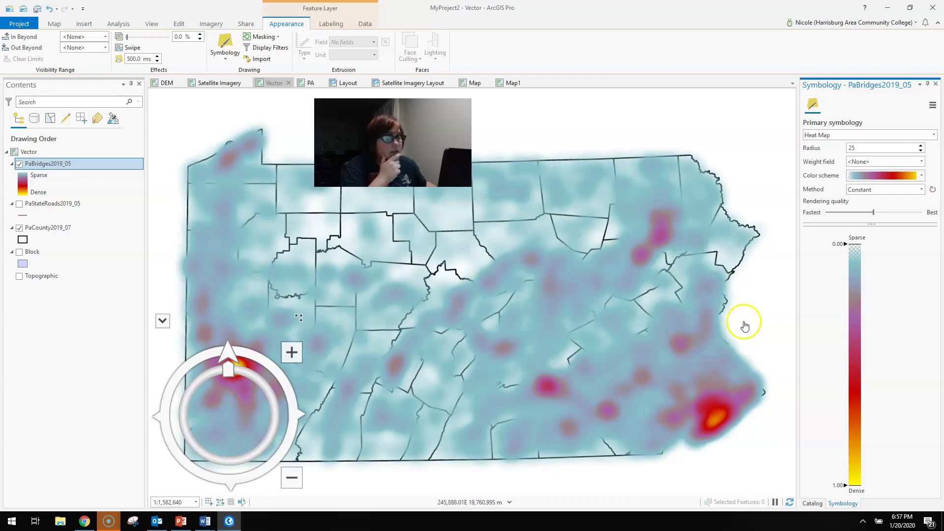
left_click(162, 322)
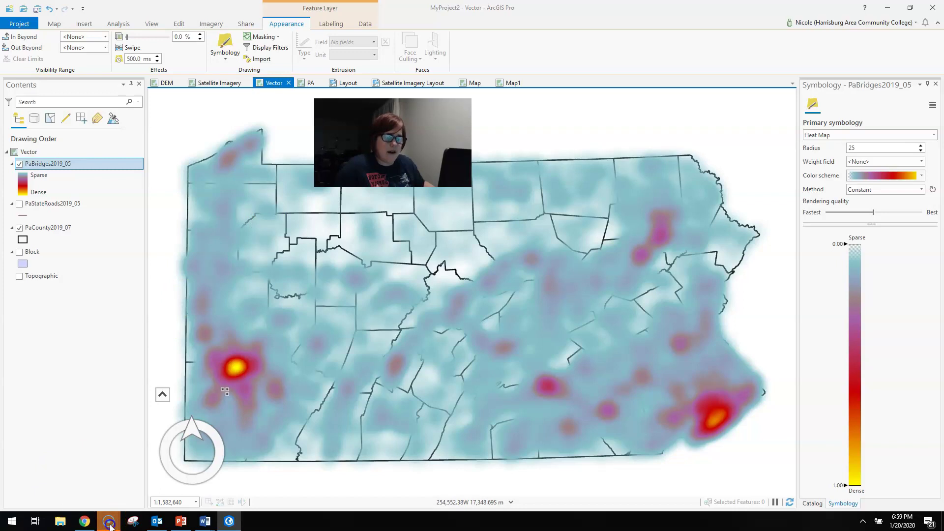
mouse_move(111, 526)
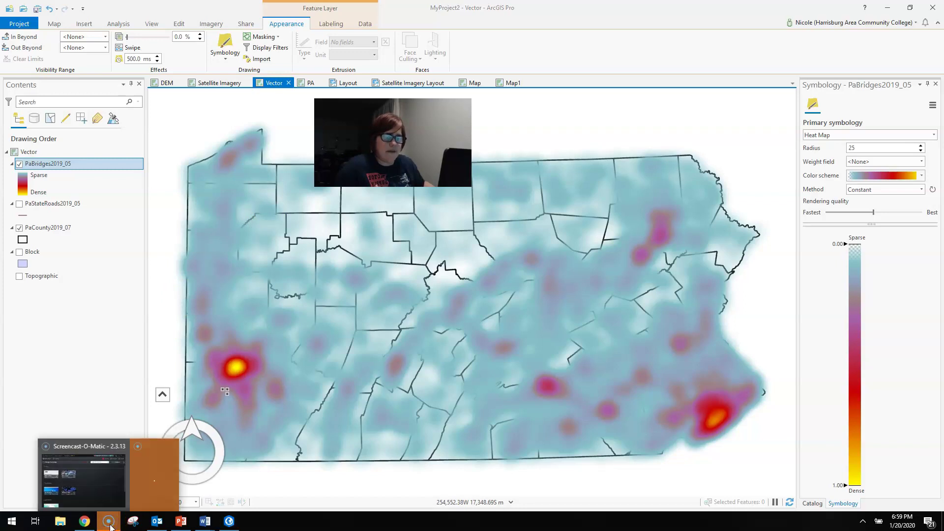
left_click(96, 468)
left_click(480, 231)
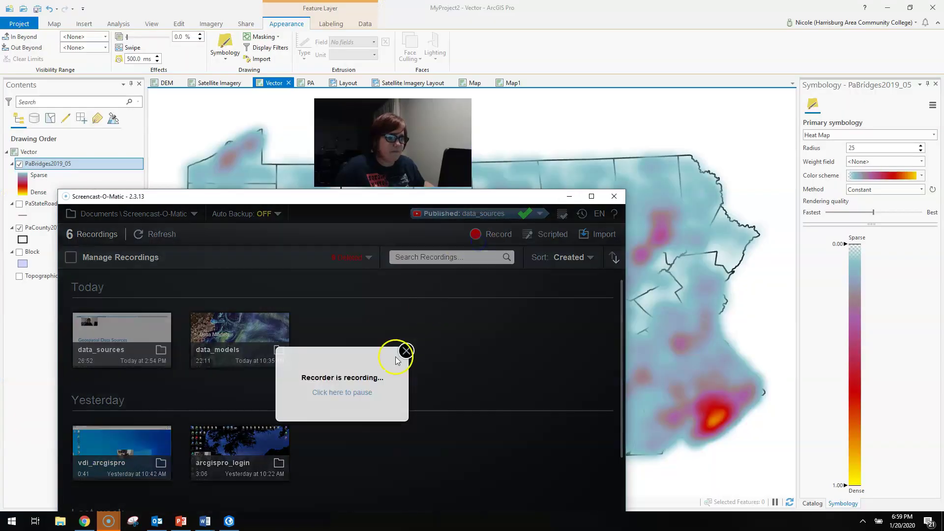